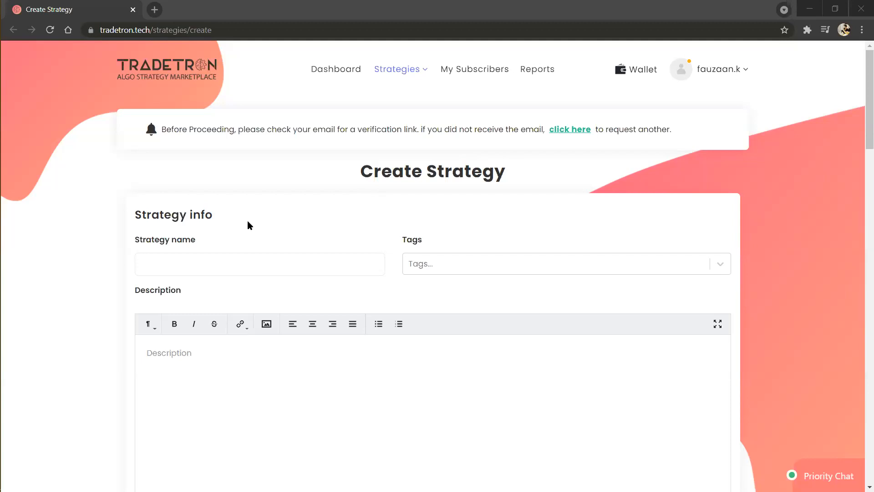
- Name the new strategy "Webinar on Value when keyword"
scroll(248, 221, down, 1)
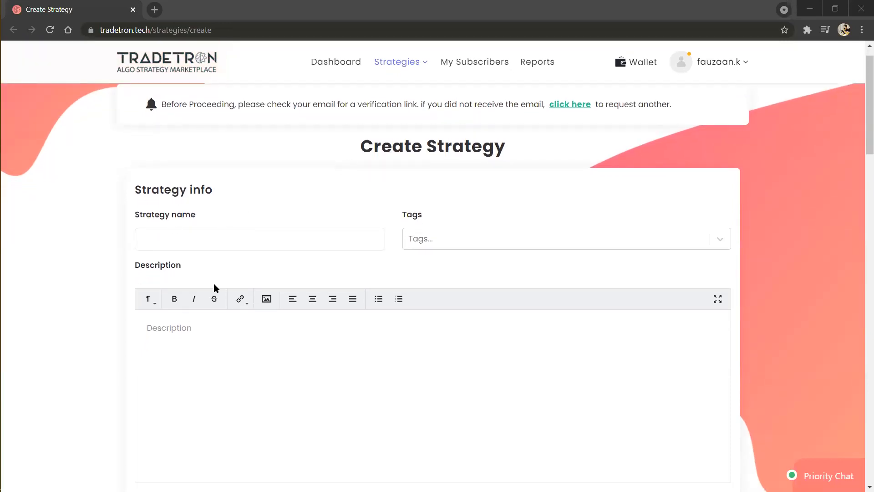
scroll(166, 235, down, 2)
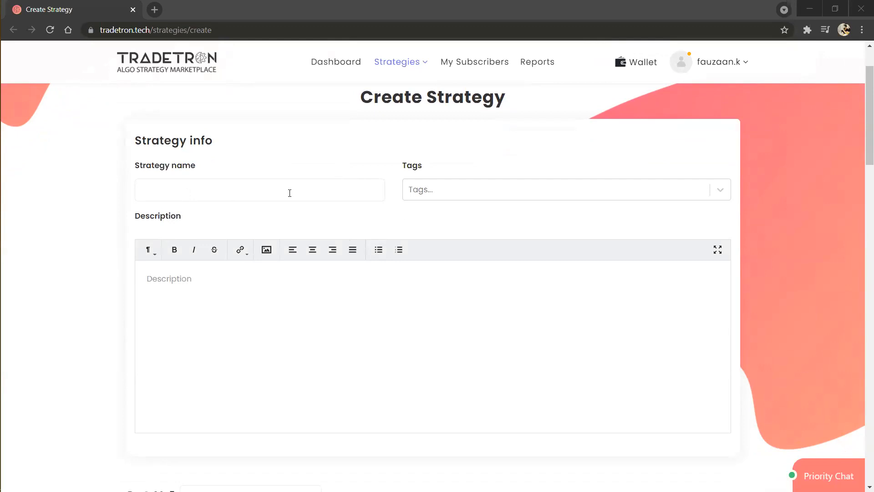
click(266, 197)
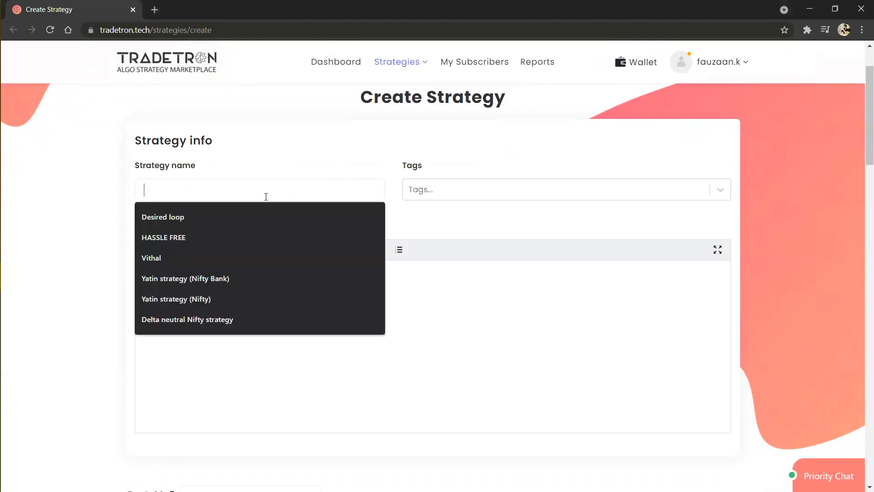
text(We)
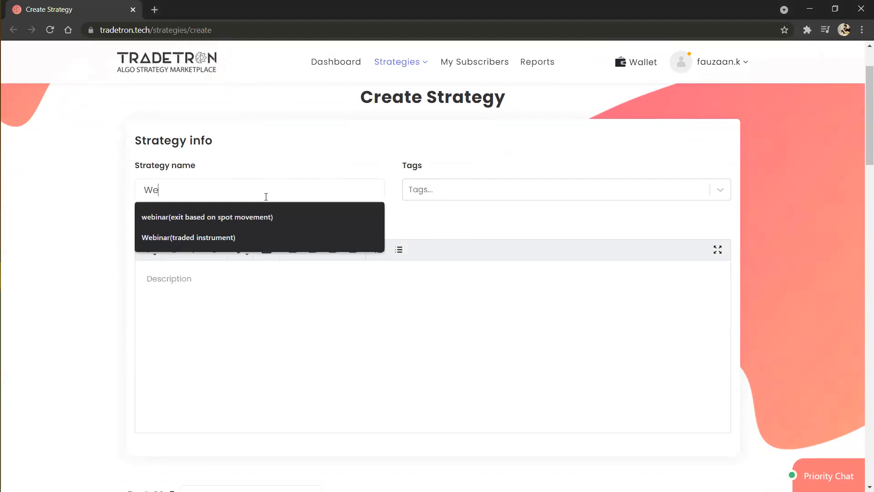
text(binar on V)
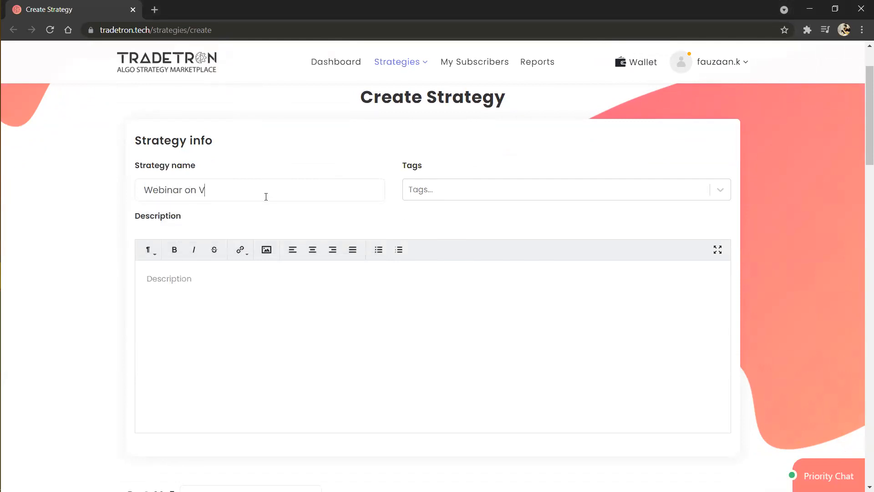
text(alue when keyword)
- Tag the strategy as Volatility and enter "abcxyz" as its description
click(436, 197)
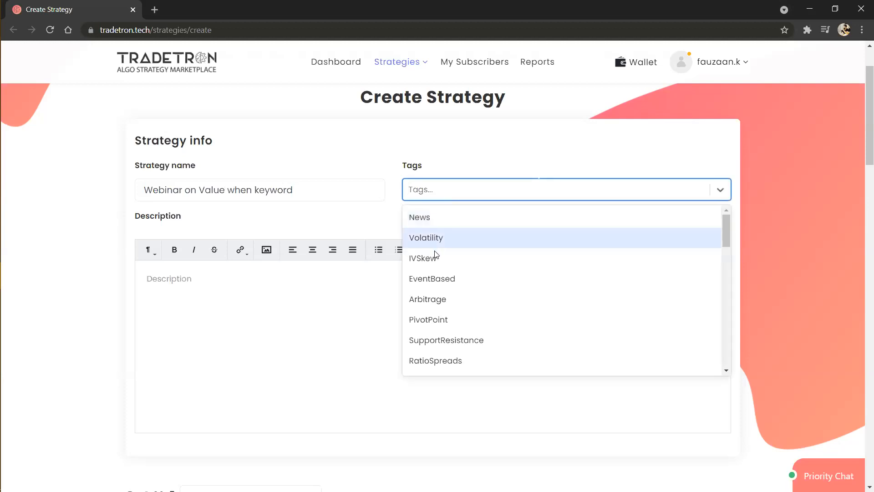
click(458, 238)
click(256, 312)
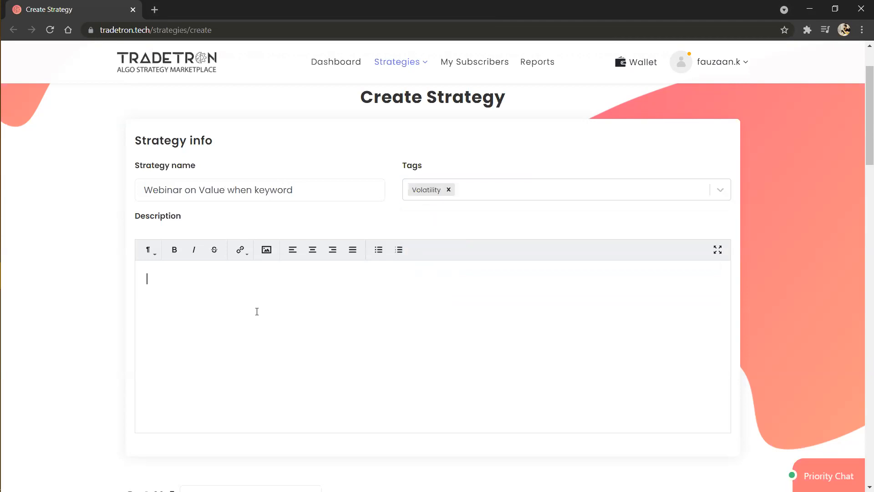
text(abcxyz)
- Examine the instrument lists available for Set 1 and the options for adding or viewing lists
scroll(257, 311, down, 4)
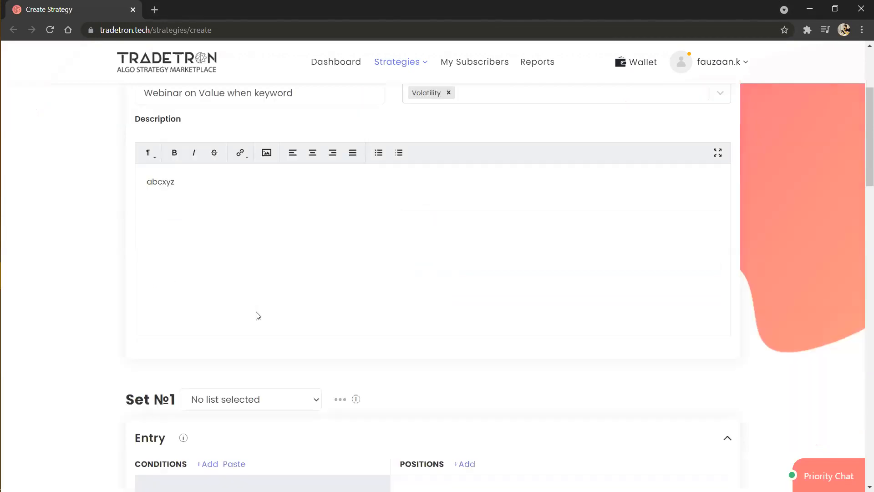
scroll(257, 315, down, 2)
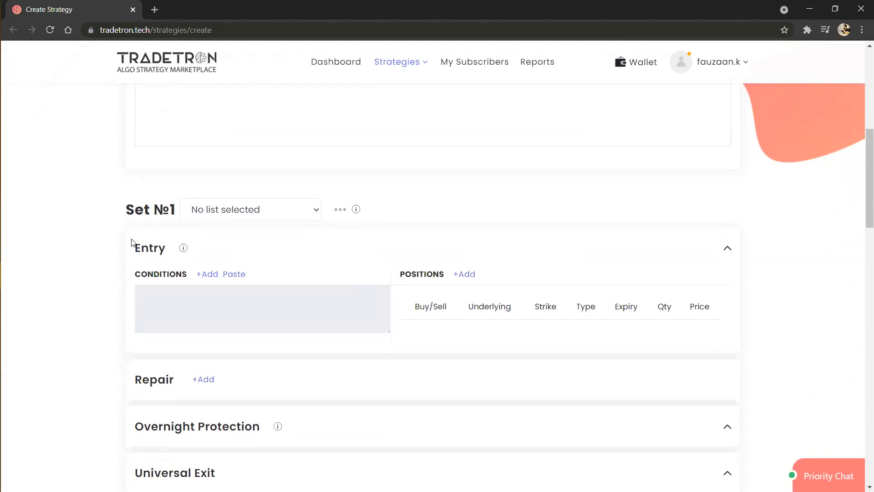
scroll(131, 242, down, 1)
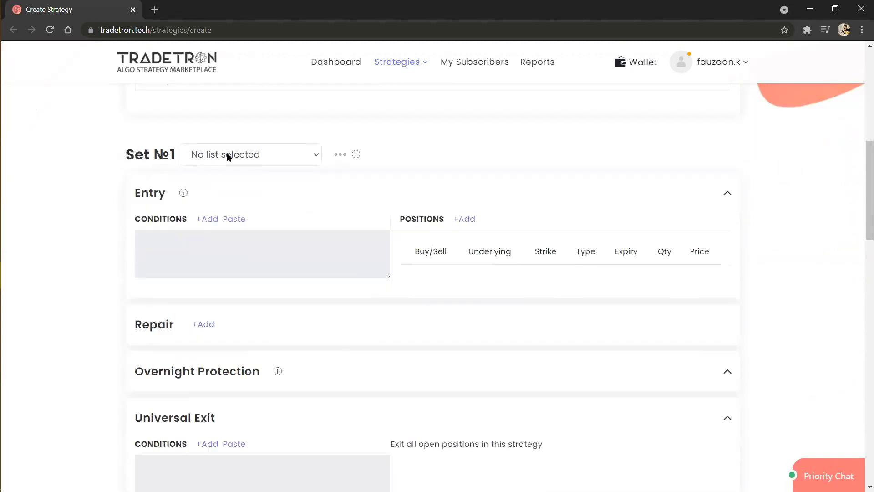
click(275, 163)
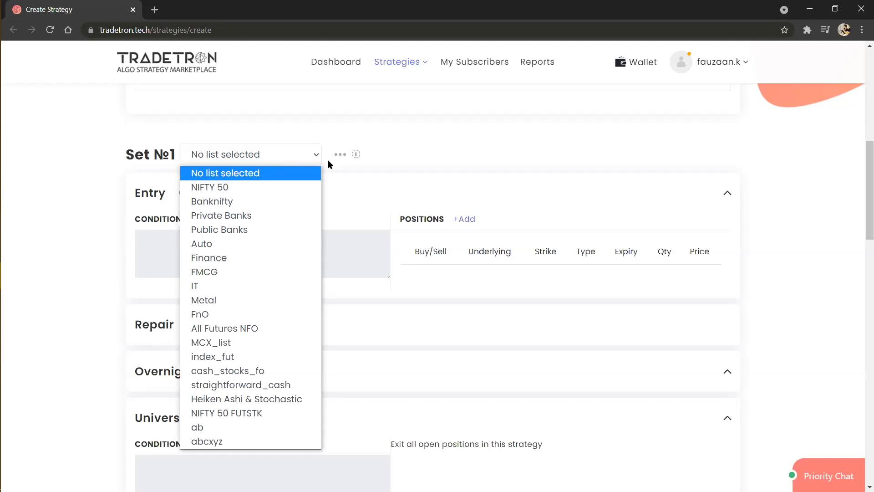
click(340, 156)
click(340, 155)
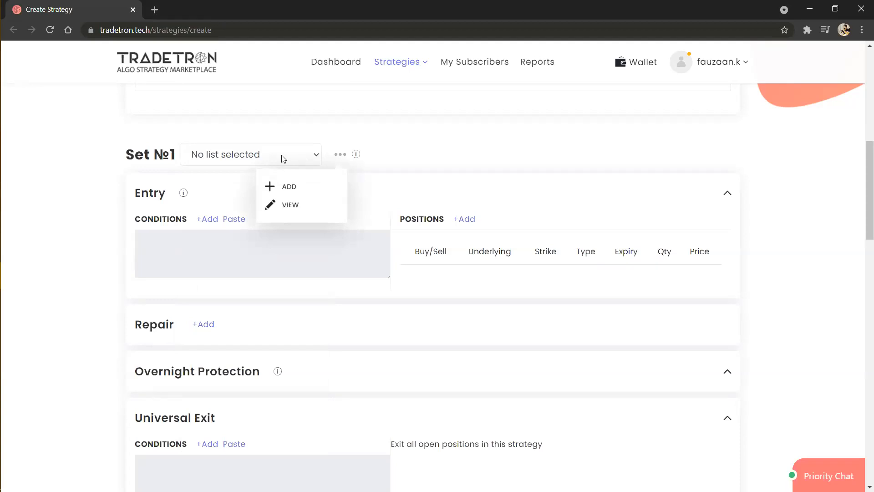
click(283, 158)
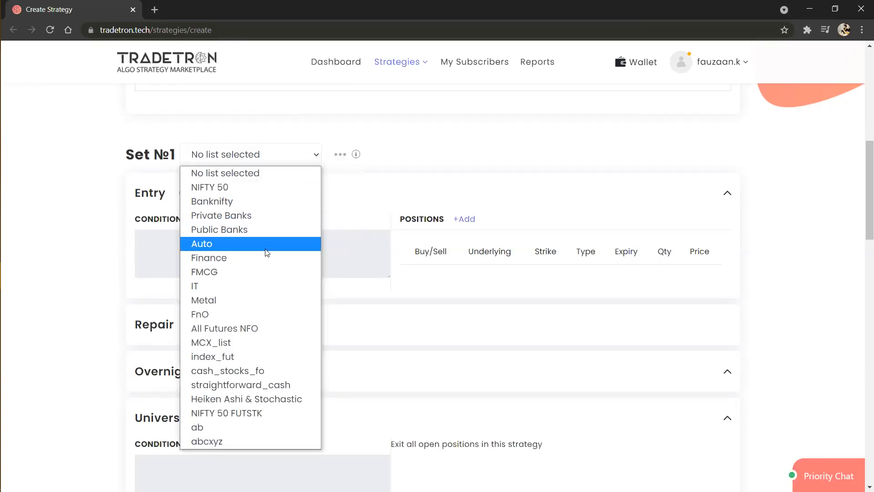
click(338, 156)
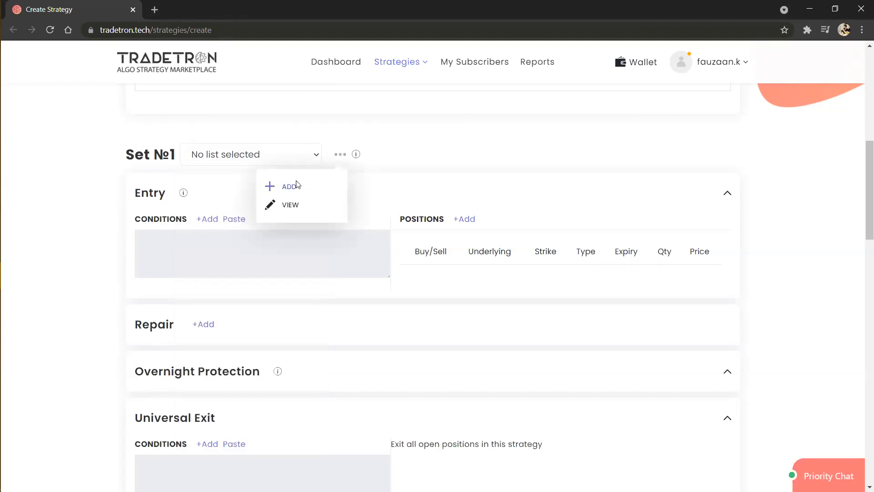
click(215, 185)
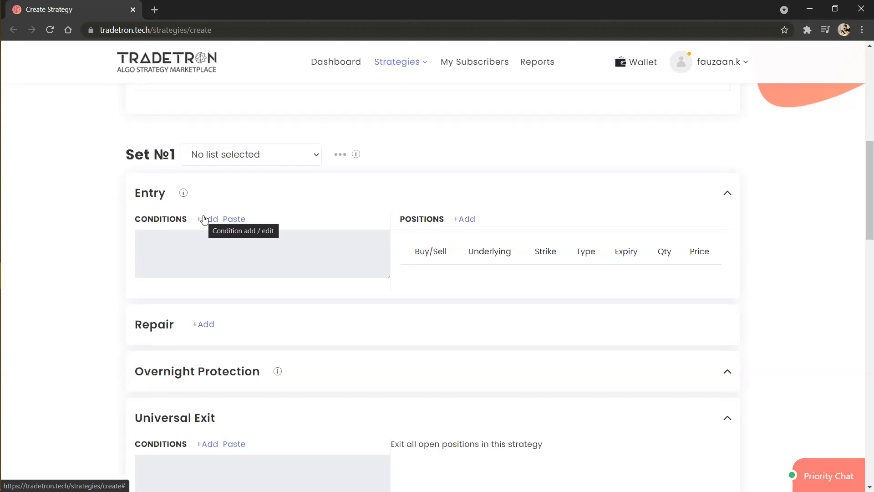
- Start an entry condition for Set 1 with the Time keyword on the NSE exchange
click(204, 219)
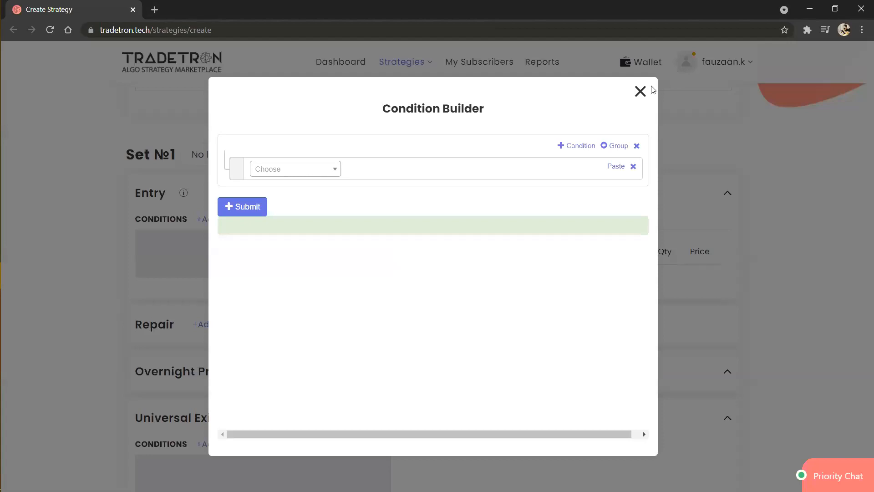
click(640, 92)
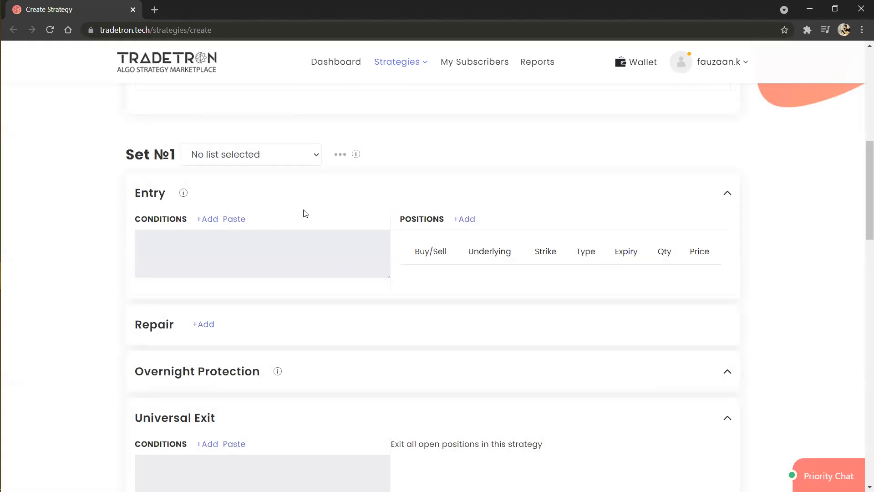
click(209, 220)
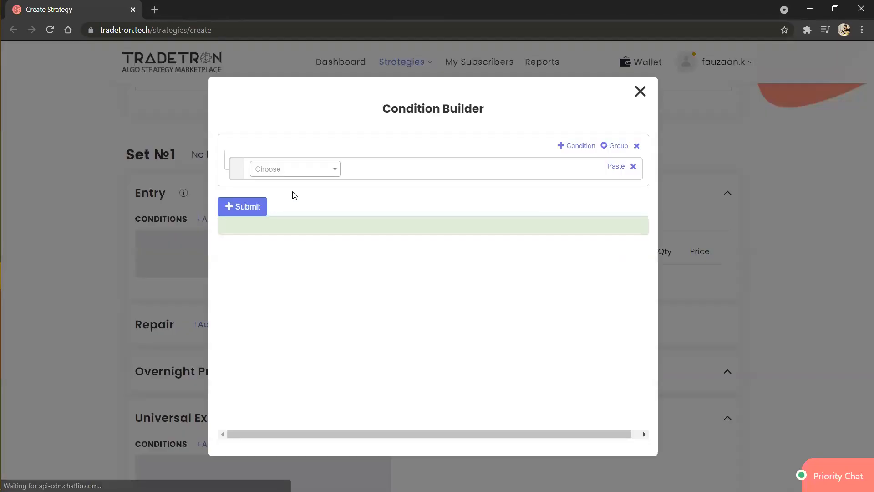
click(322, 178)
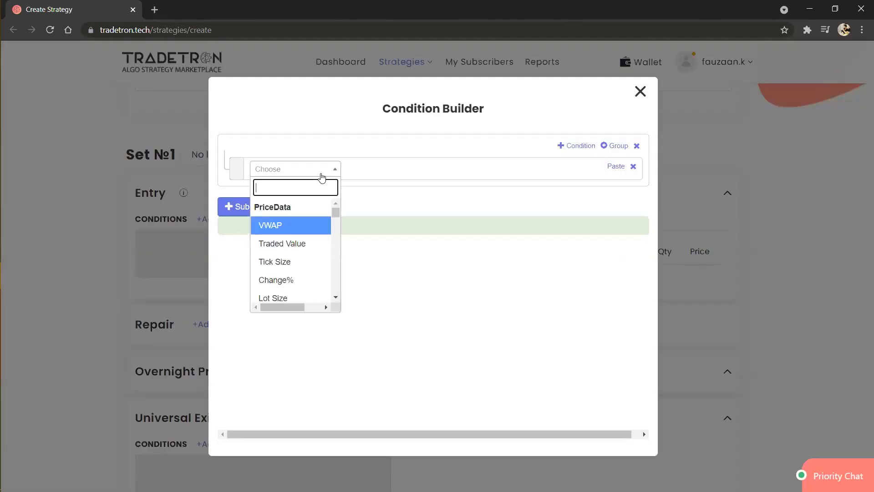
text(time)
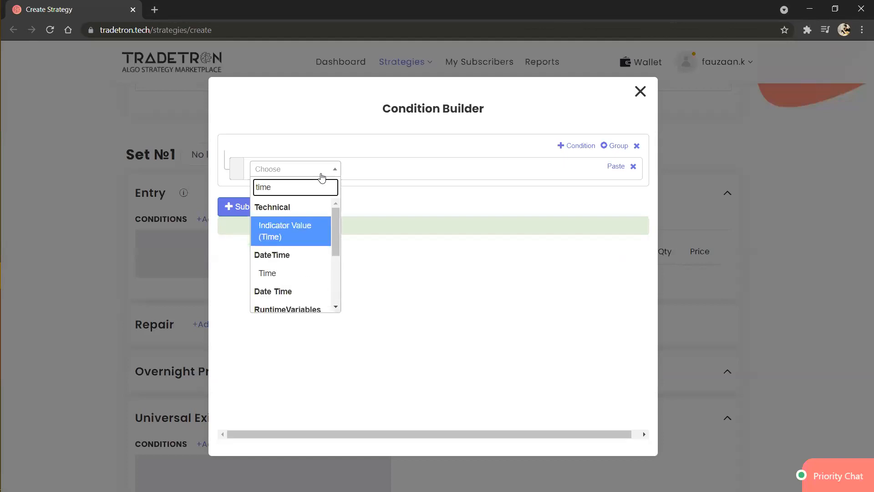
key(Down)
key(Return)
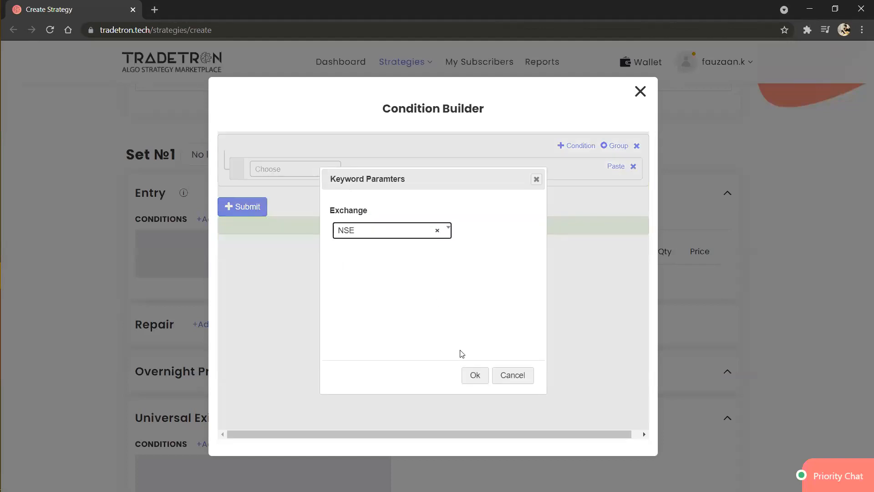
click(474, 376)
- Complete the time condition with a greater-than operator and the Number keyword set to 0930
click(317, 177)
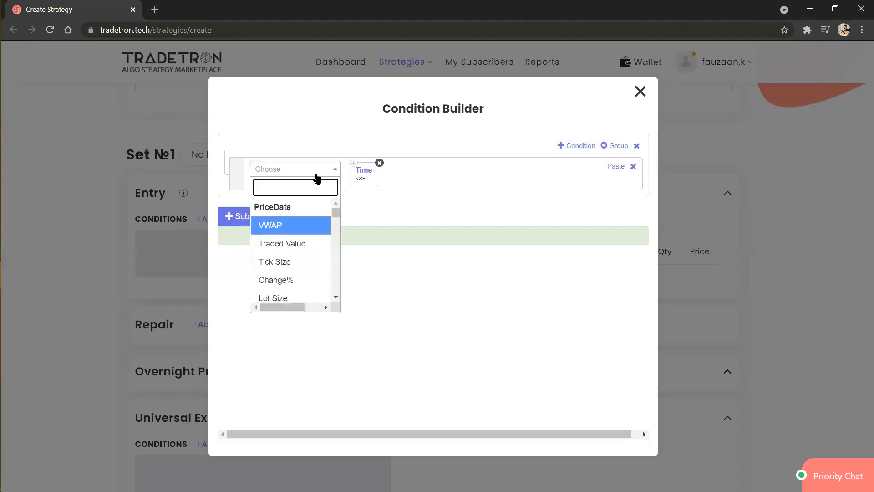
text(>)
key(Return)
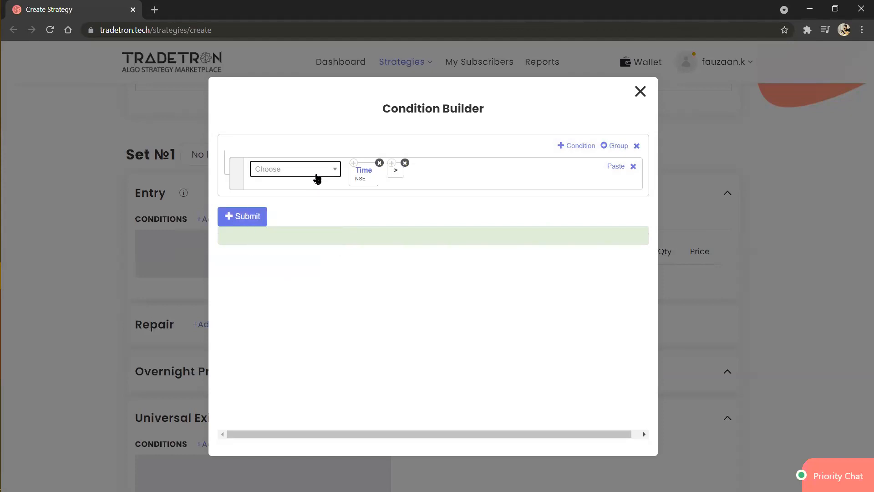
click(317, 178)
text(numb)
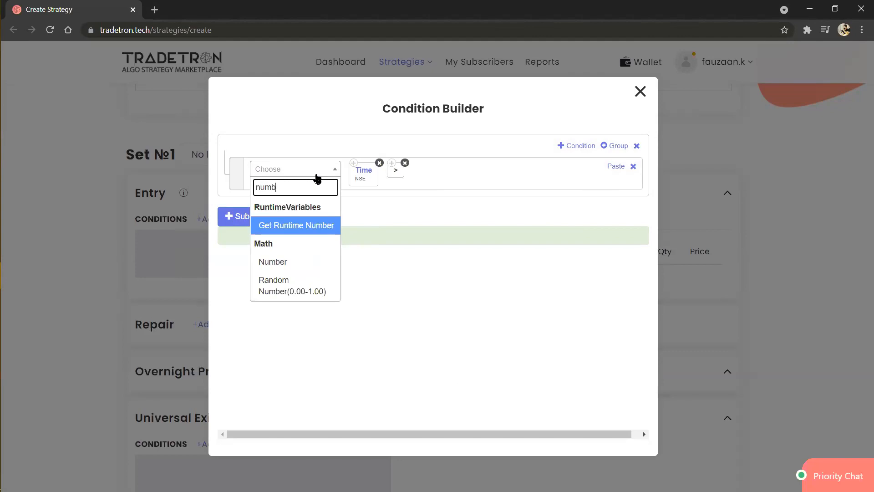
key(Down)
key(Return)
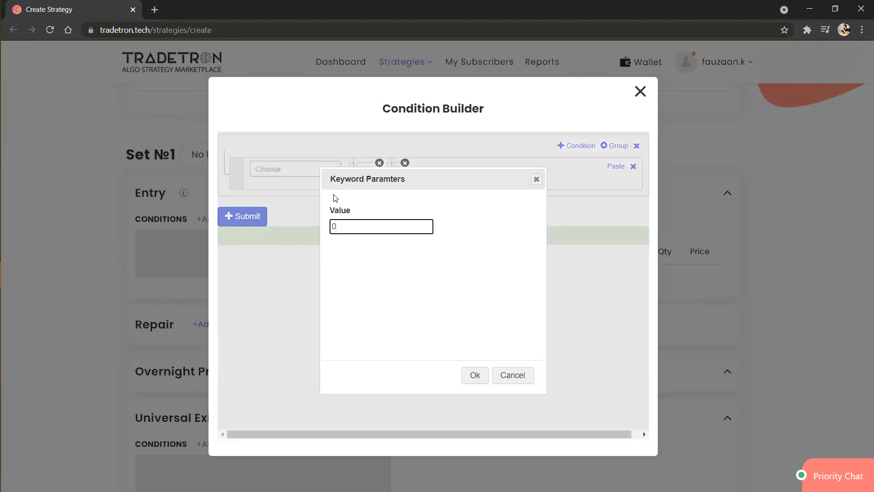
text(9)
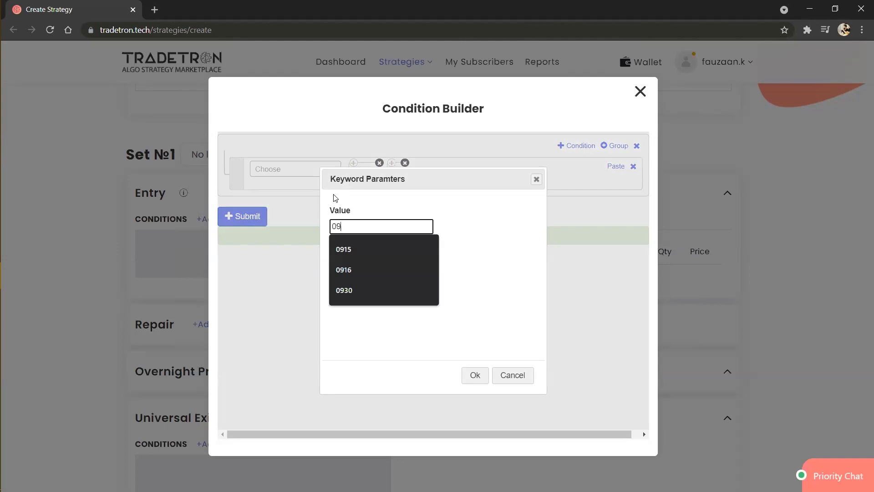
text(30)
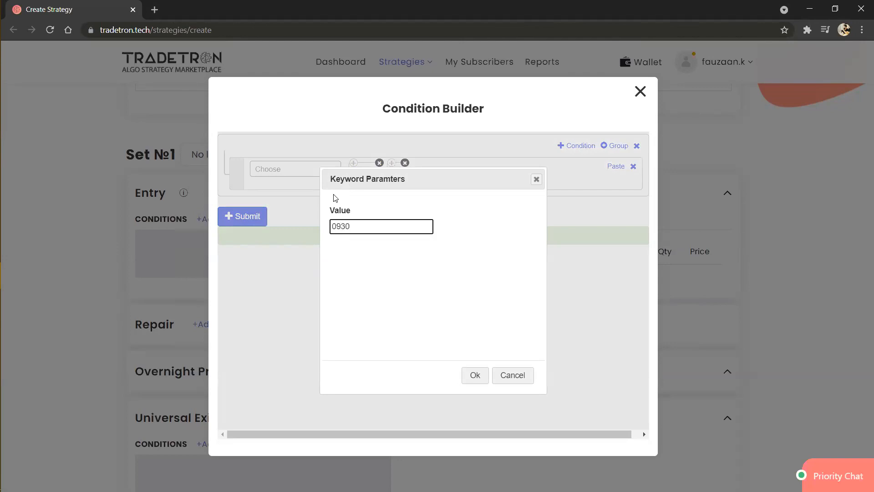
key(Return)
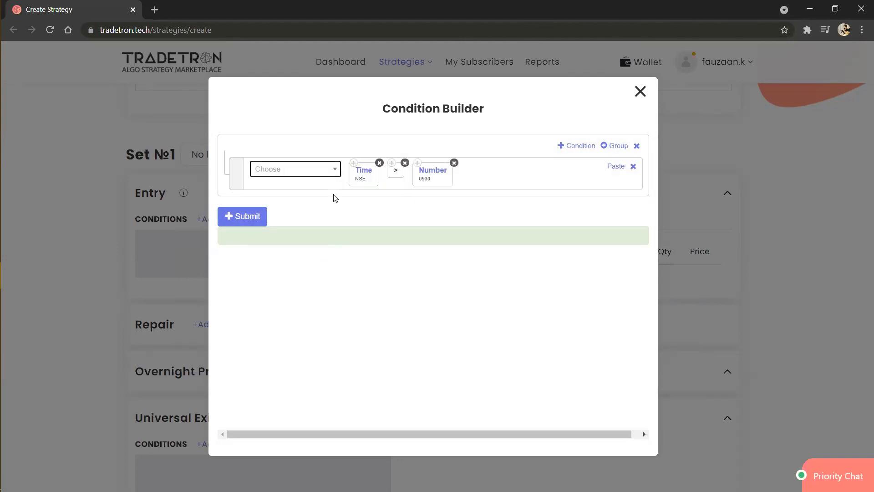
- Add a second entry condition with the Position keyword, using the EMA series and position -1
click(573, 146)
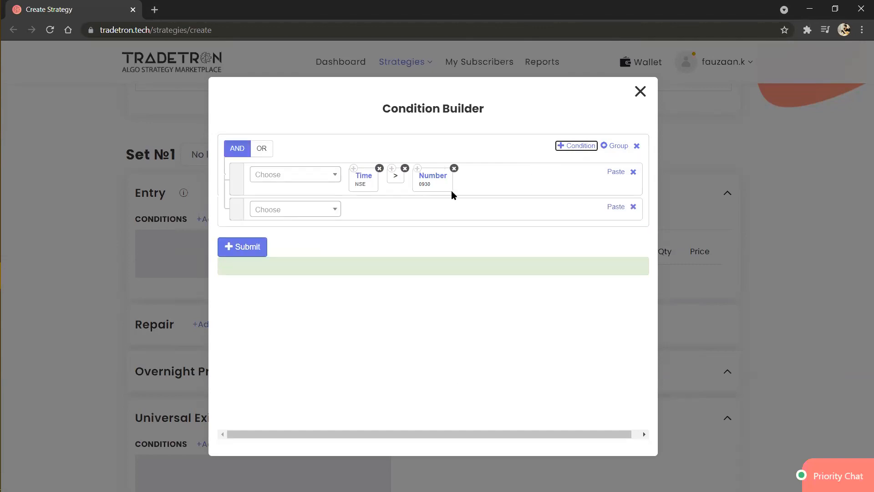
click(321, 217)
text(Pos)
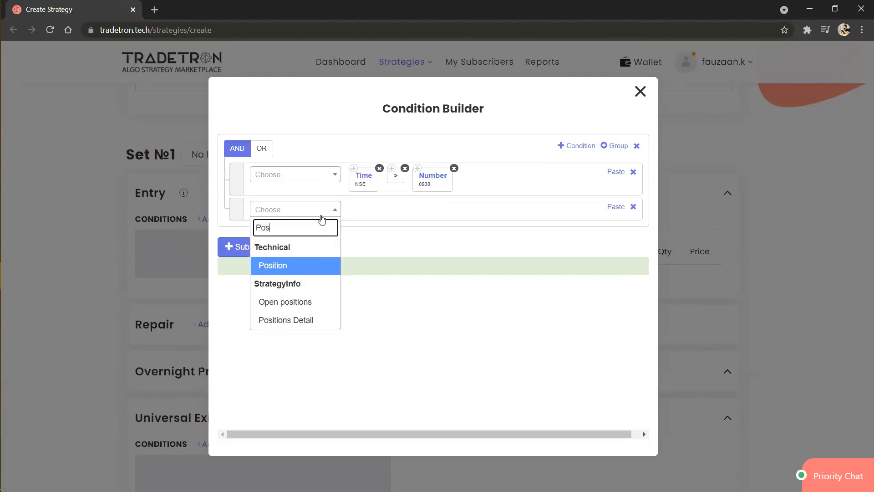
key(Return)
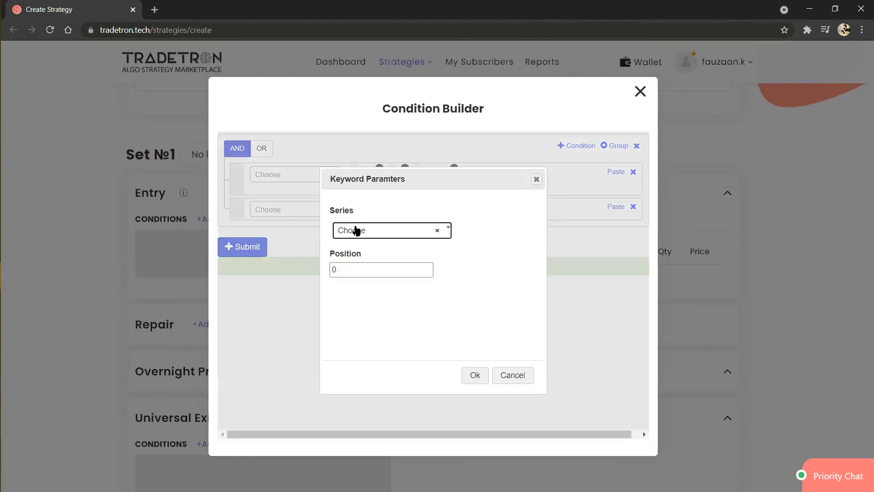
click(355, 230)
text(em)
key(Down)
key(Return)
click(354, 268)
key(BackSpace)
text(-1)
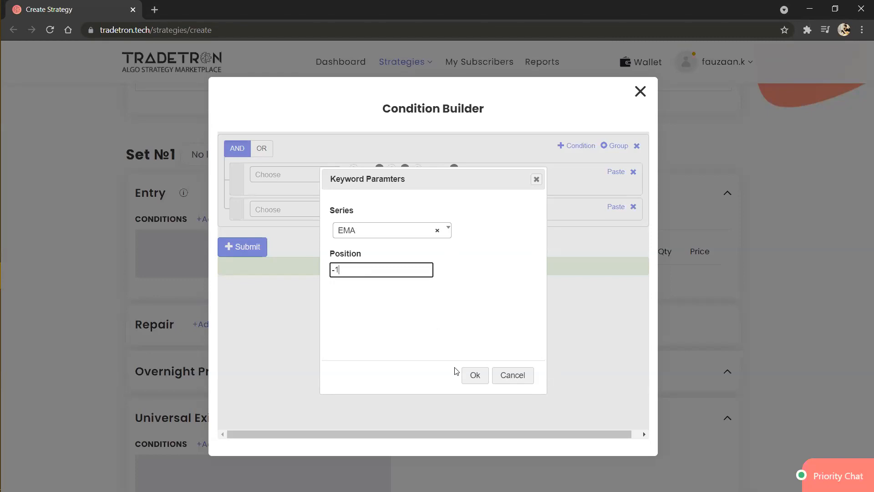
click(466, 378)
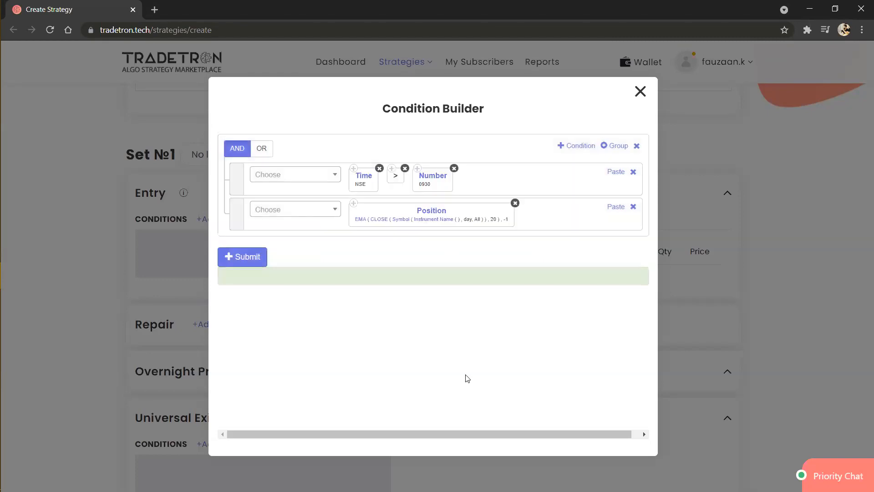
- Set the instrument of the Position keyword's EMA in the second condition to NFO - NIFTY 50
click(431, 223)
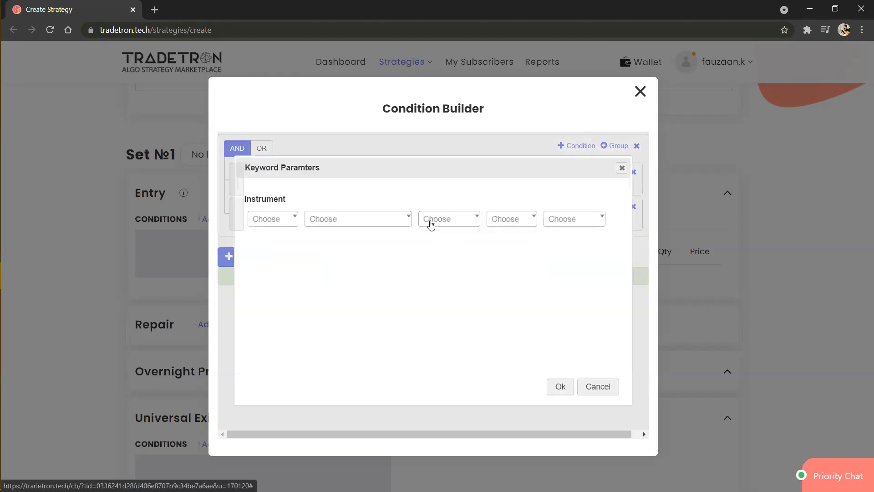
click(295, 221)
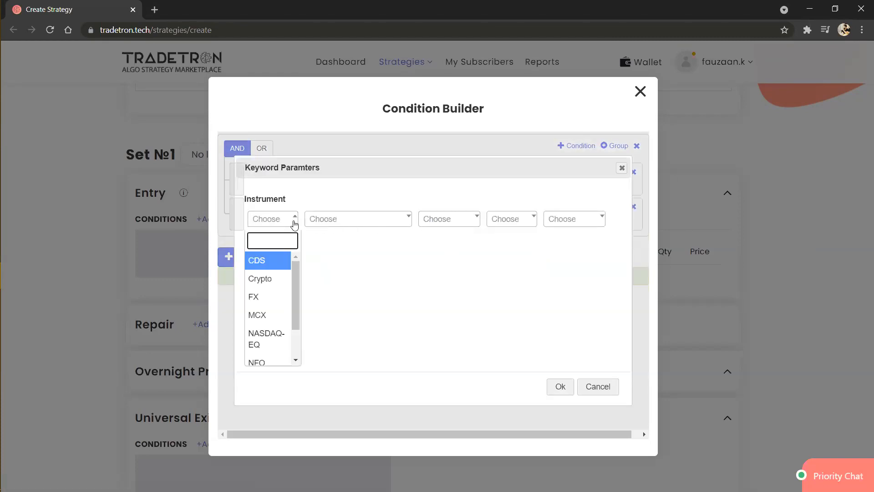
text(nfo)
key(Return)
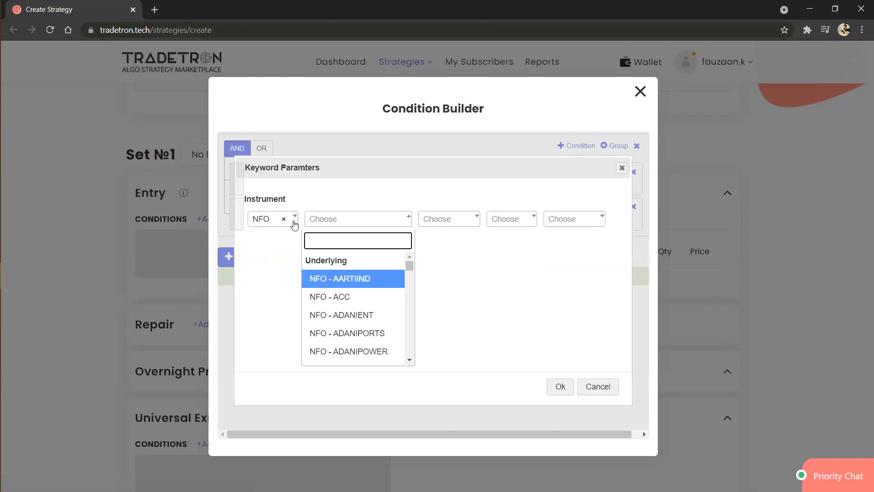
text(nifty)
key(Return)
key(Tab)
key(Tab)
key(Return)
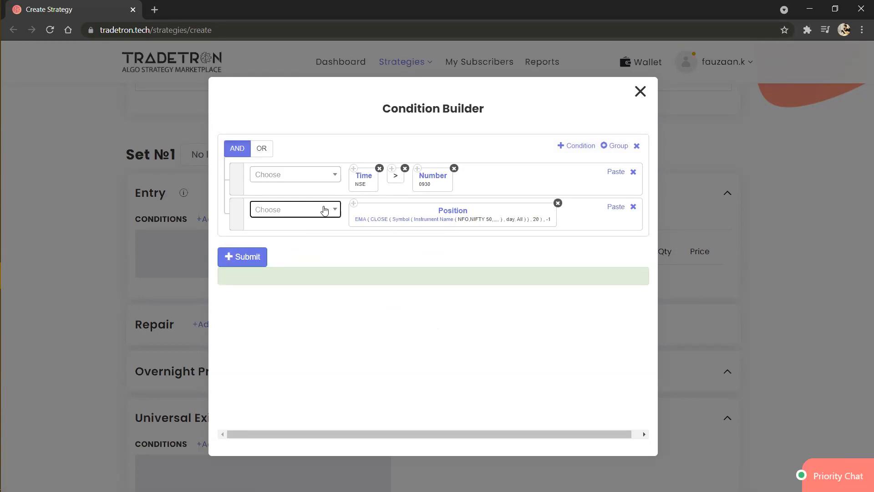
- Copy the greater-than operator and the Position block into the second condition so it compares two EMA positions
click(324, 211)
click(393, 173)
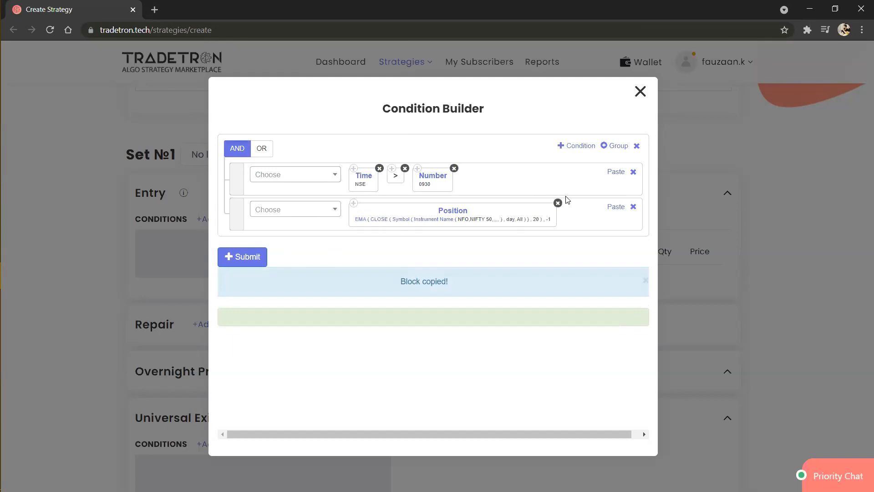
click(615, 206)
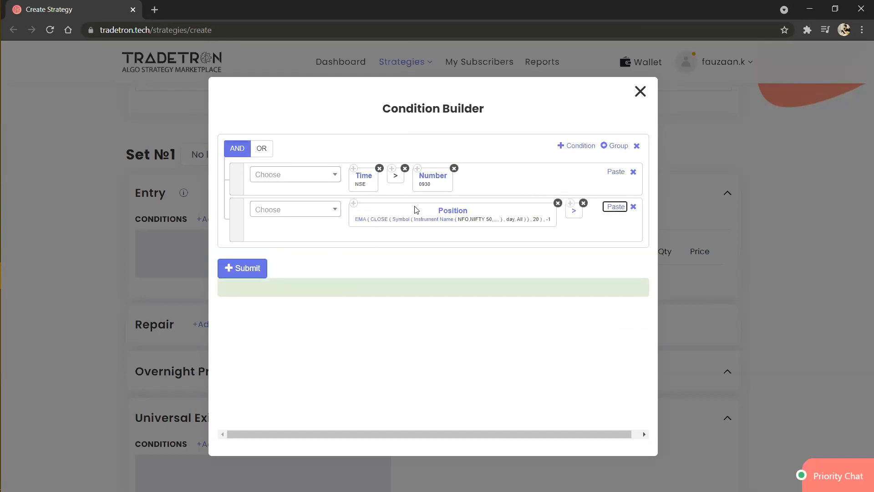
click(354, 208)
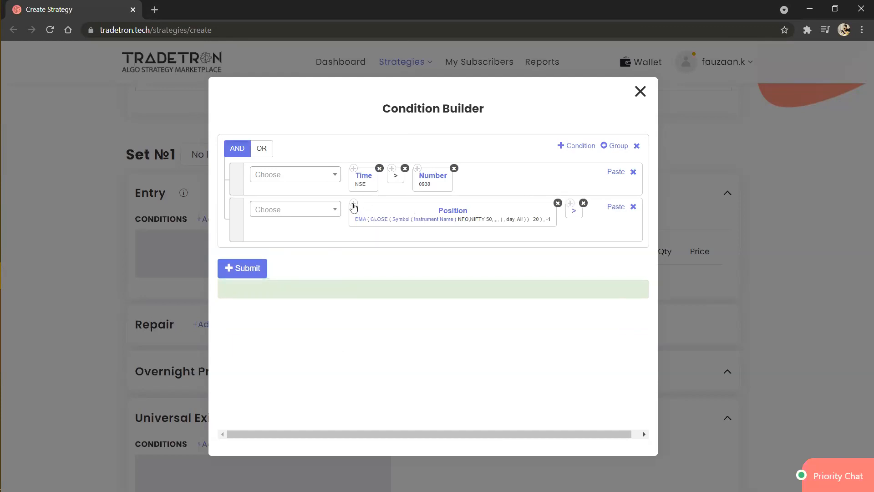
click(616, 207)
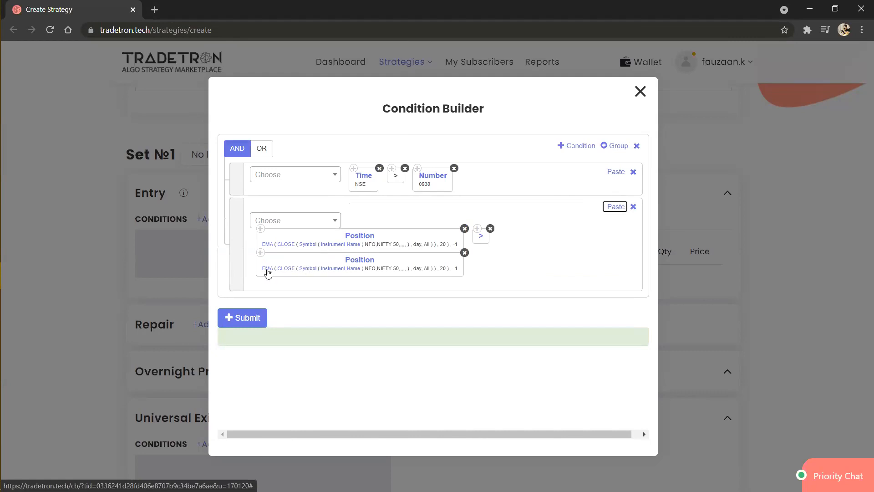
- Set the EMA period of the second Position block to 40
click(268, 273)
click(351, 272)
key(BackSpace)
key(BackSpace)
text(40)
key(Return)
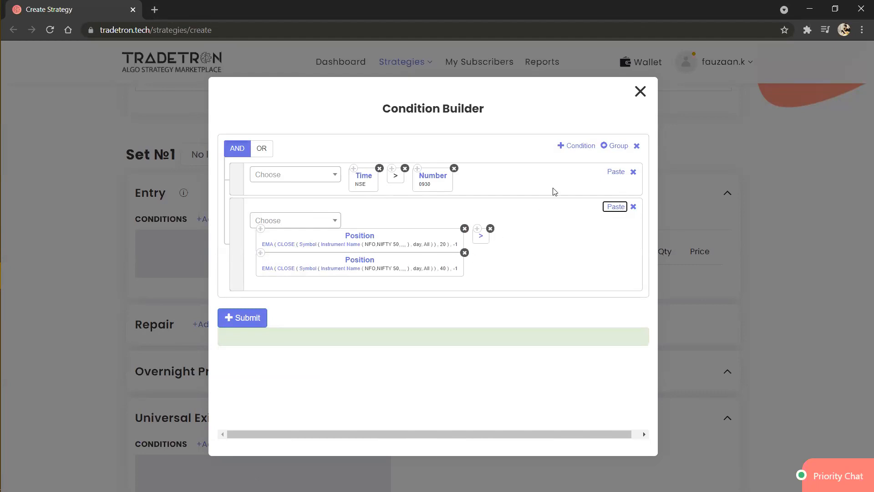
- Add a third entry condition that starts with the LTP keyword
click(574, 147)
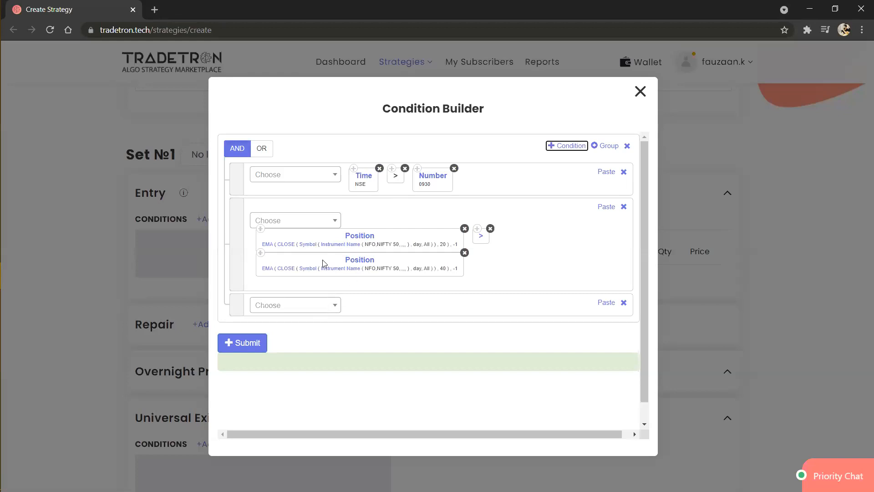
click(313, 312)
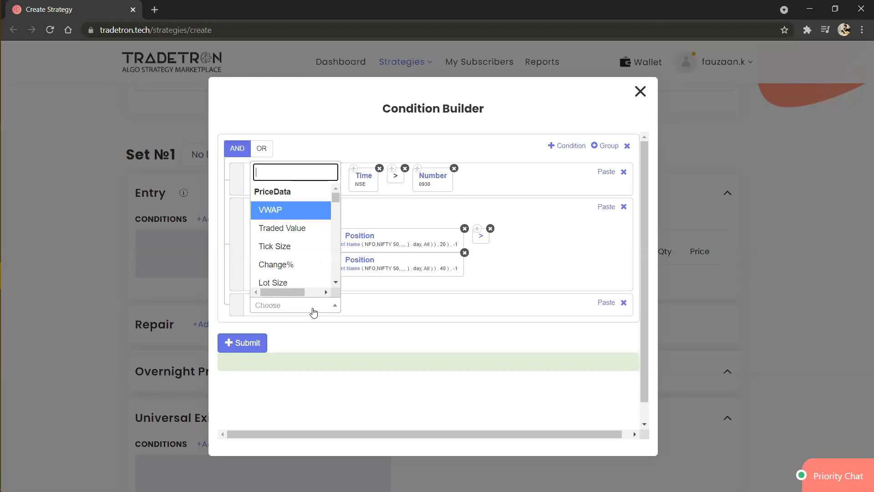
text(ltp)
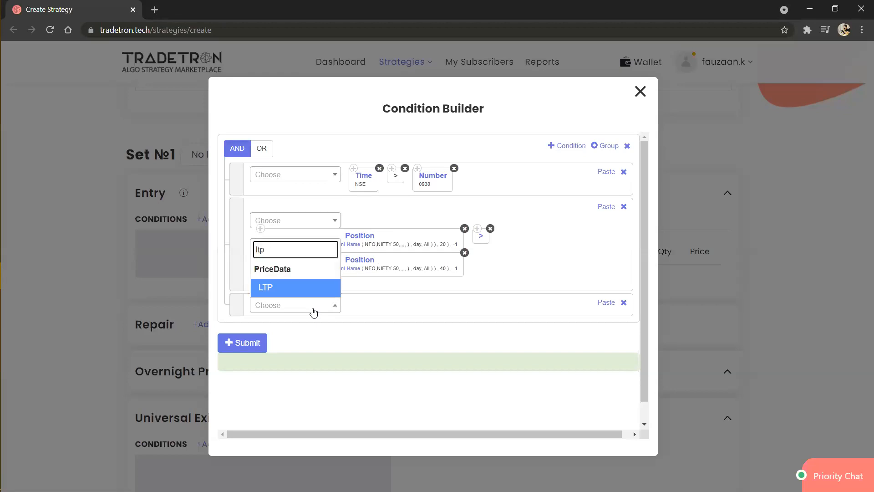
key(Return)
click(469, 380)
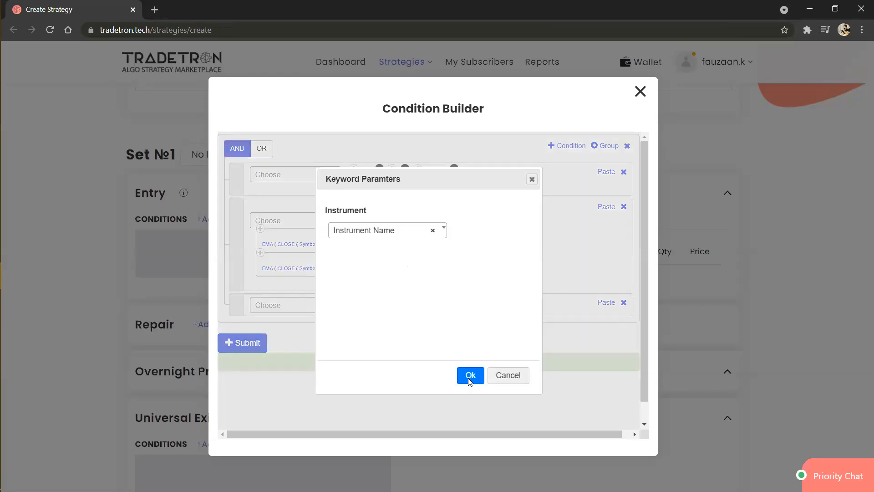
- Set the LTP keyword's instrument to NFO - NIFTY 50
click(368, 313)
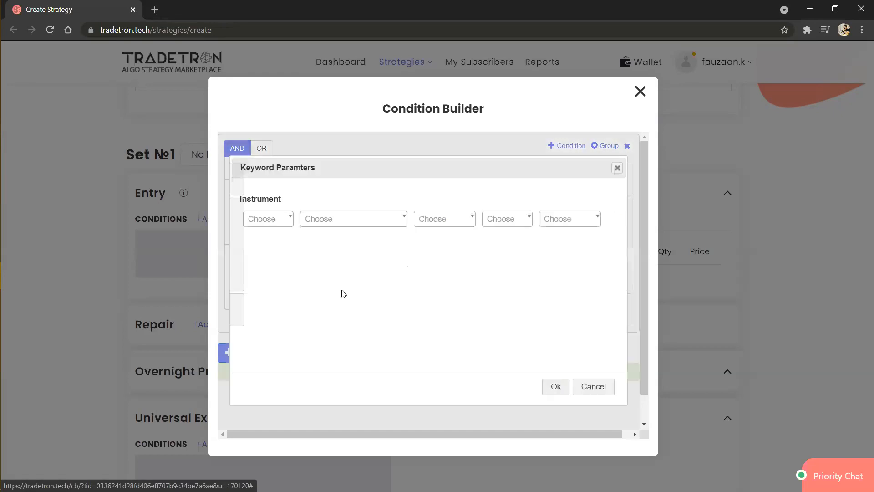
click(281, 226)
text(NFO)
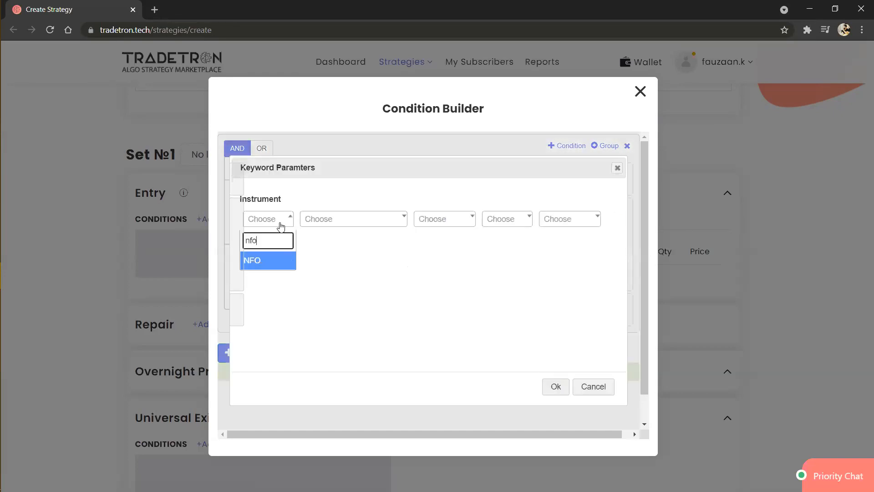
key(Return)
text(nifty)
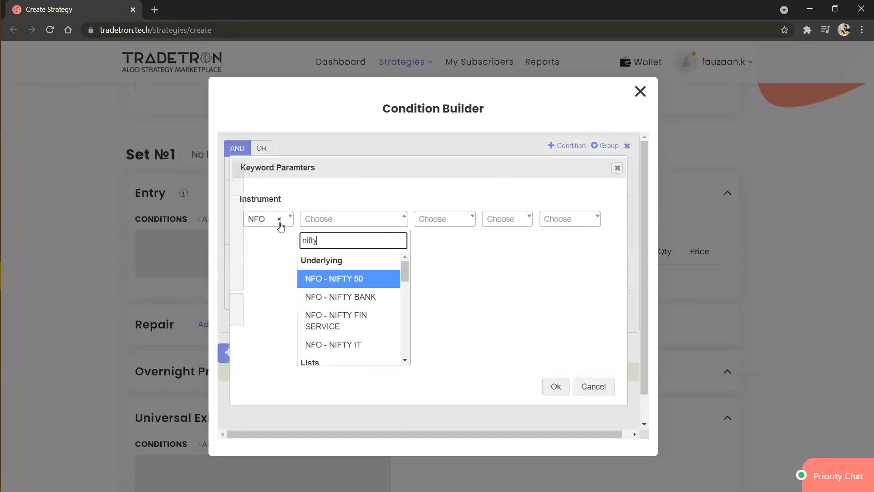
key(Return)
key(Return)
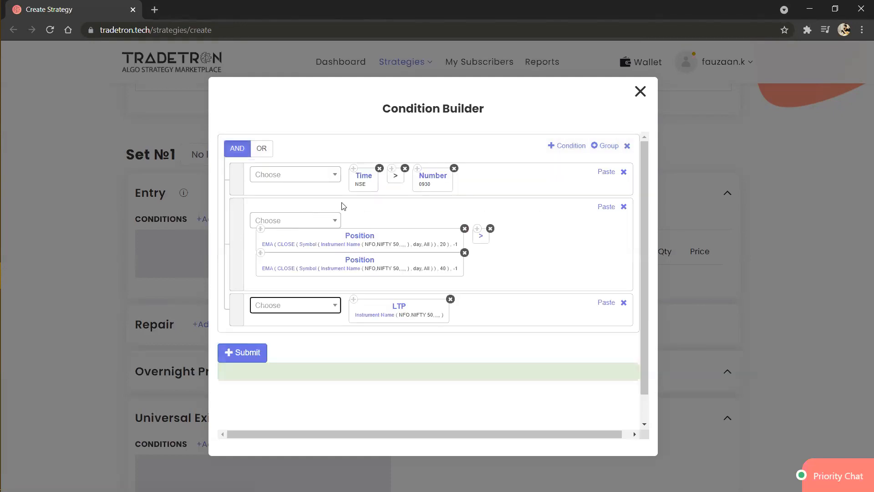
- Copy the greater-than operator into the LTP condition and start adding the Value When keyword after it
click(477, 228)
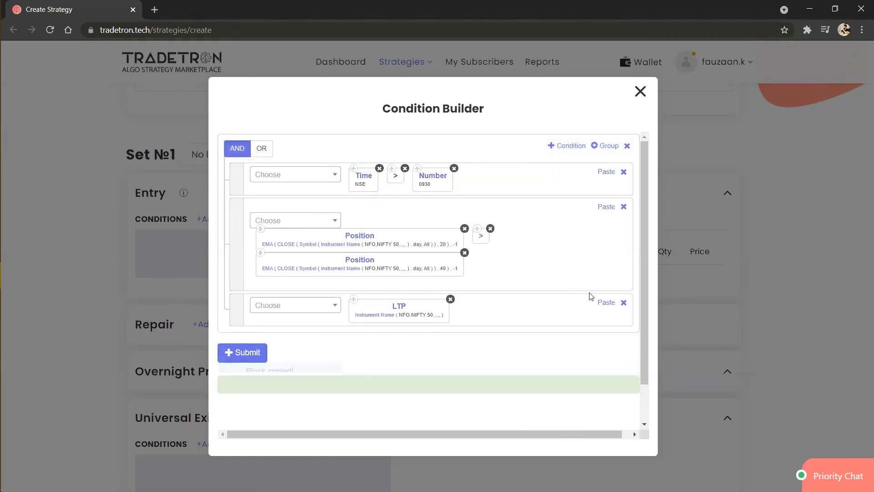
click(609, 304)
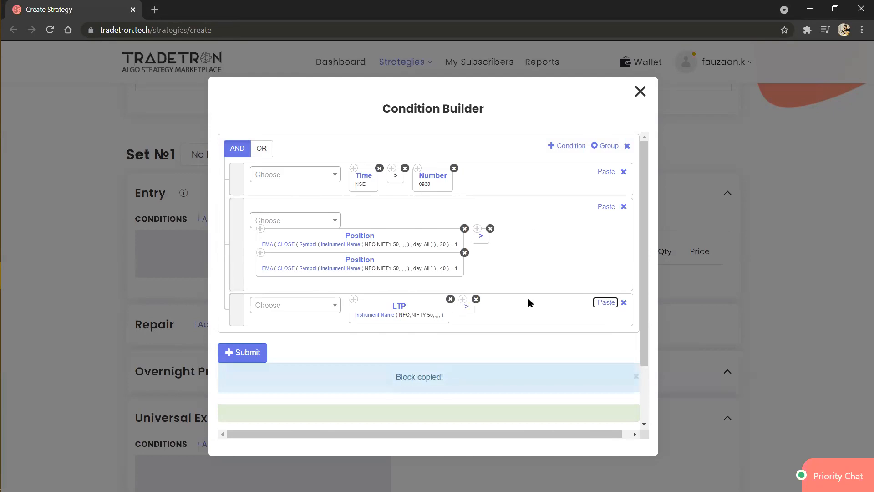
click(314, 306)
text(valu)
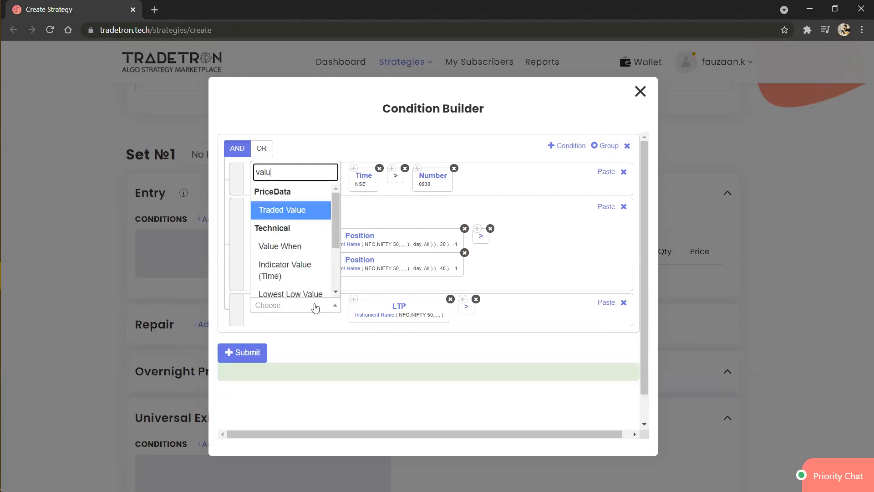
key(Down)
key(Return)
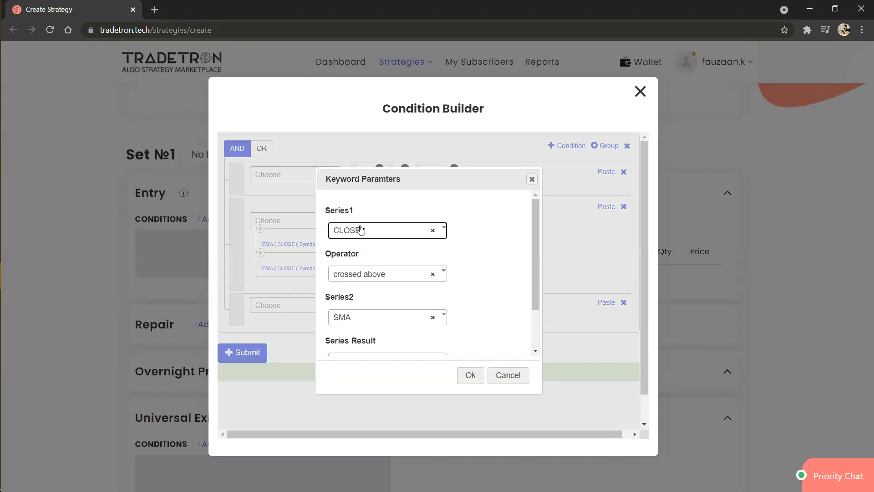
scroll(378, 271, down, 1)
scroll(378, 272, down, 1)
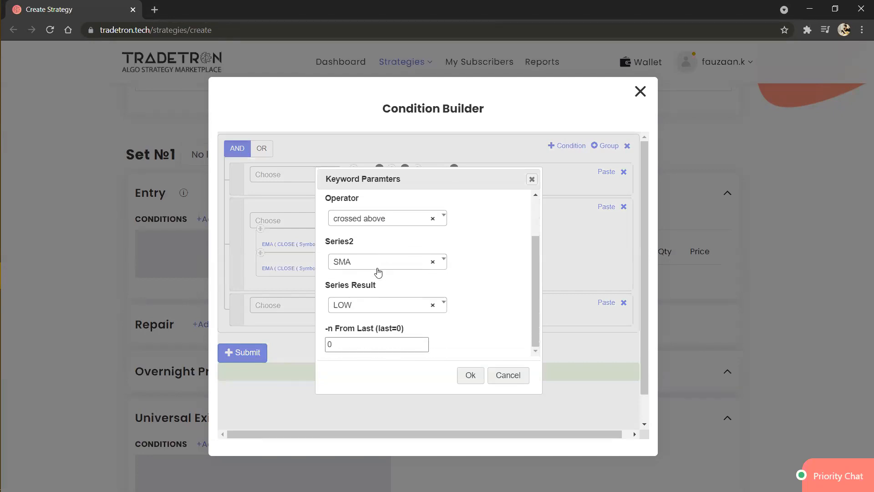
scroll(378, 272, up, 2)
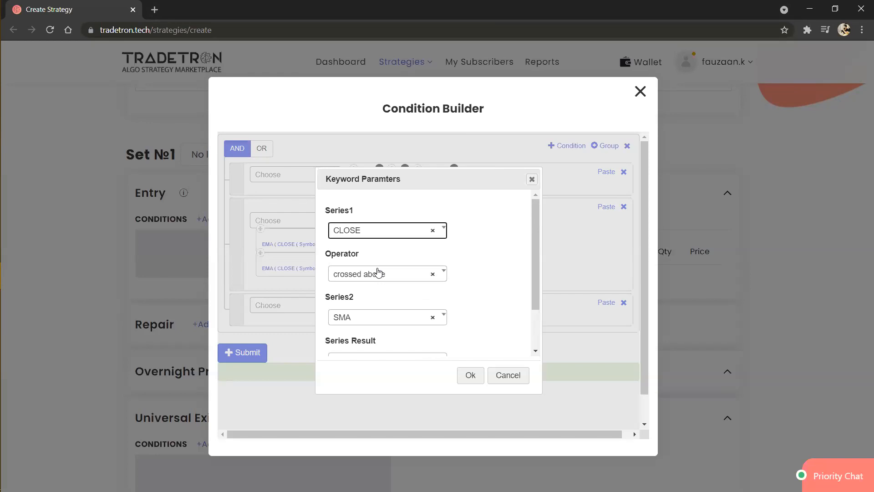
click(367, 237)
text(hi)
key(Return)
- Set both Series1 and Series2 of the Value When keyword to EMA
click(373, 232)
text(ema)
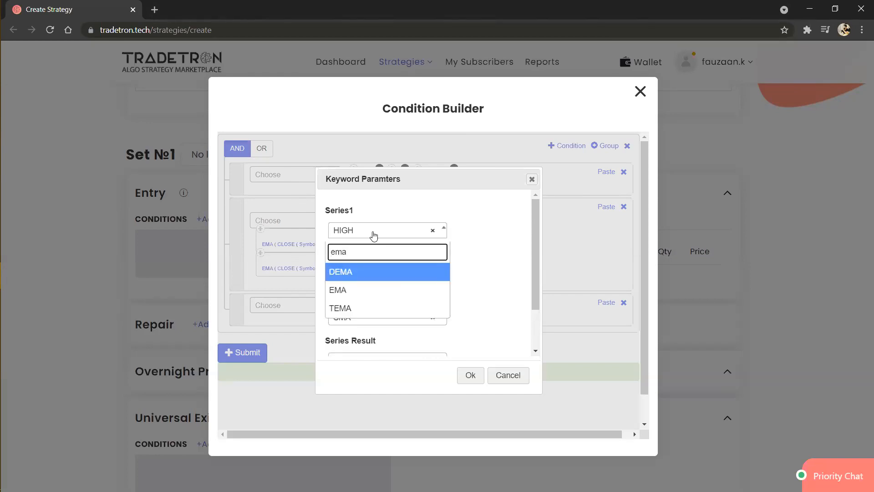
key(Down)
key(Return)
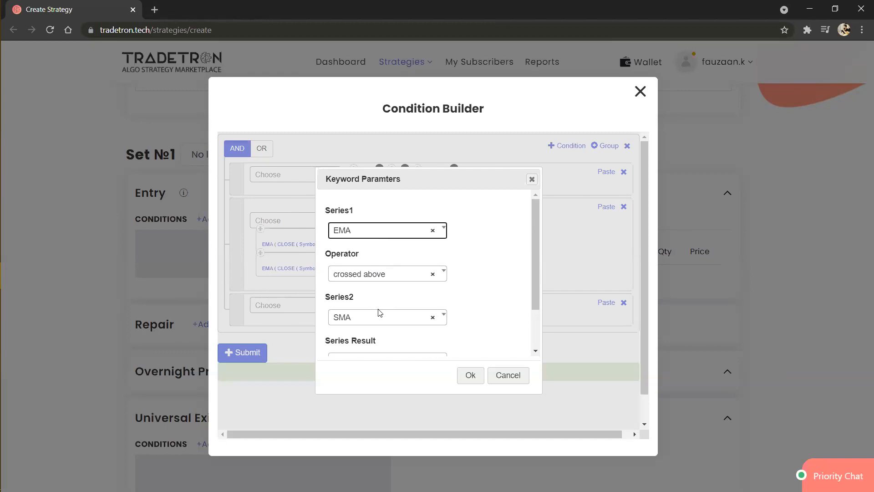
click(380, 320)
text(ema)
key(Down)
key(Return)
- Set the Value When Series Result to HIGH with 0 from last, and add the keyword to the LTP condition
scroll(380, 320, down, 1)
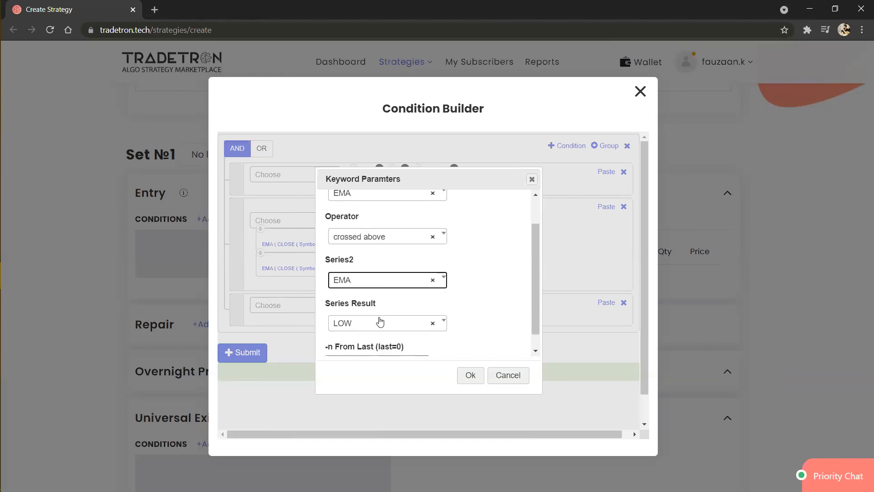
click(379, 331)
text(hi)
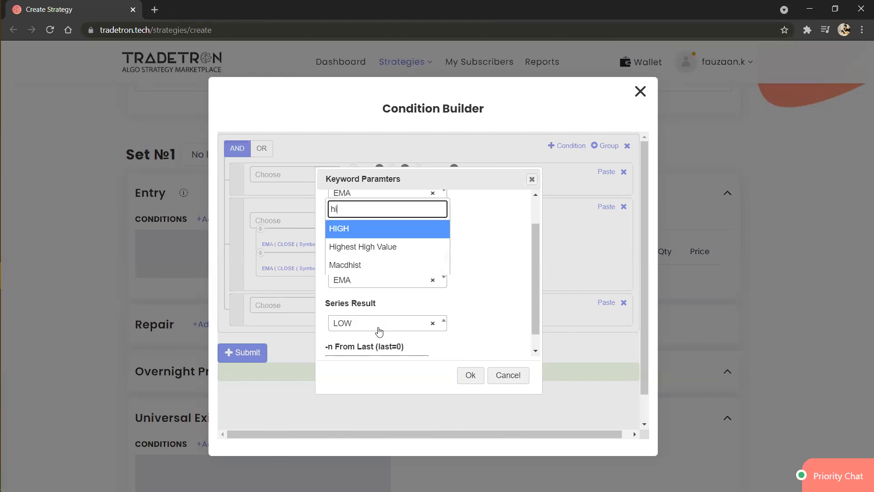
text(gh)
key(Return)
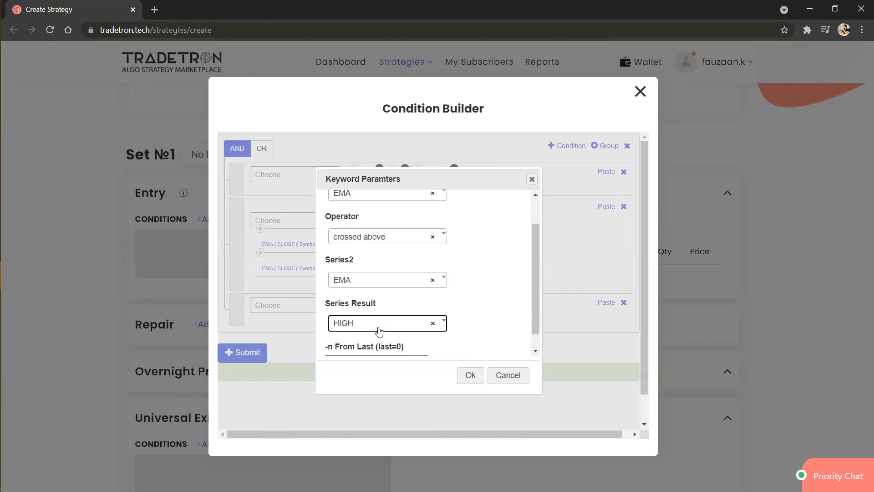
scroll(379, 331, down, 1)
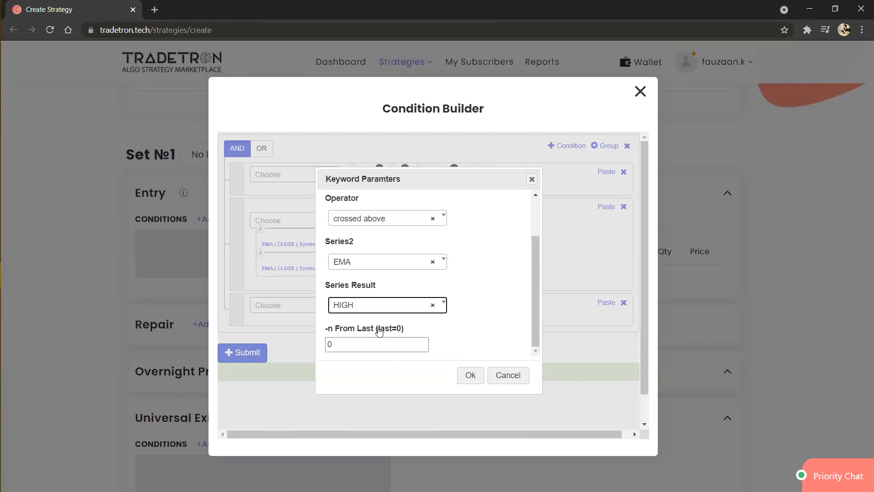
click(351, 348)
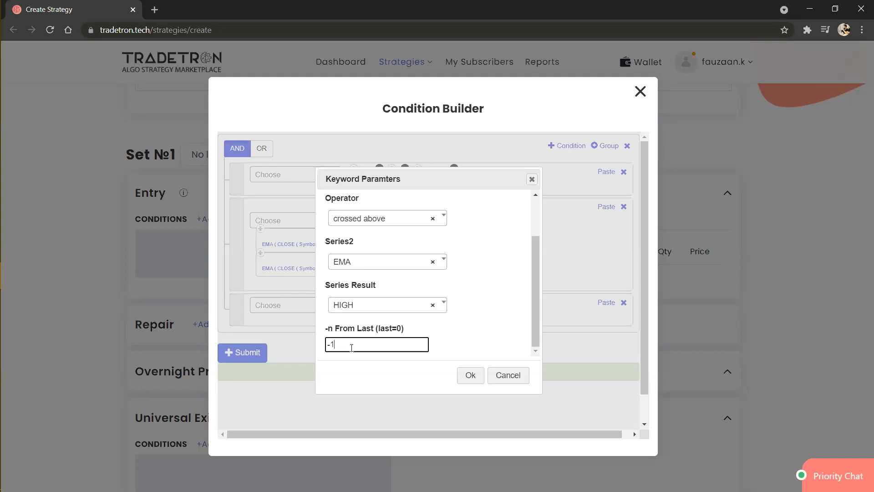
click(467, 376)
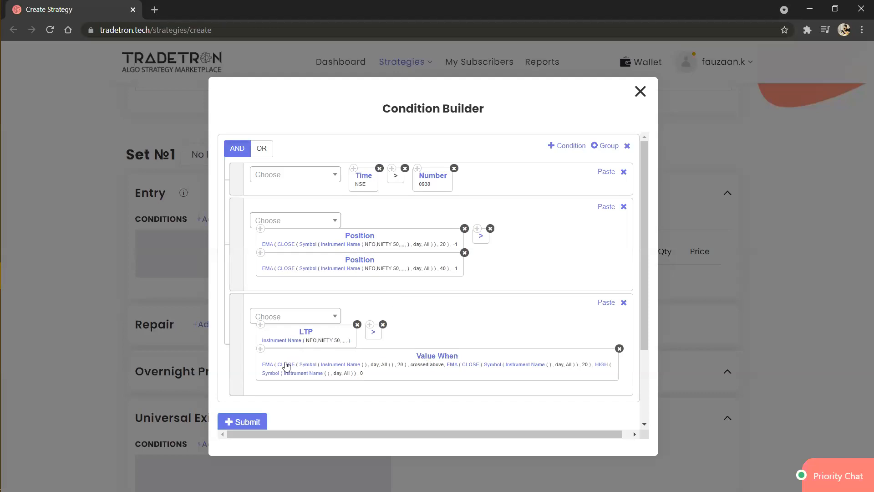
- Set the instrument of the first EMA inside the Value When keyword to NFO - NIFTY 50
click(329, 367)
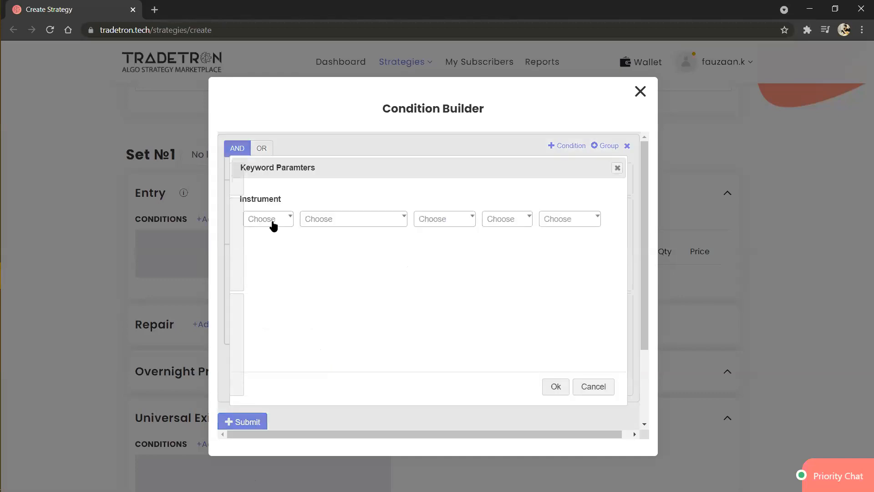
click(273, 223)
text(nfo)
key(Return)
click(305, 223)
text(nifty)
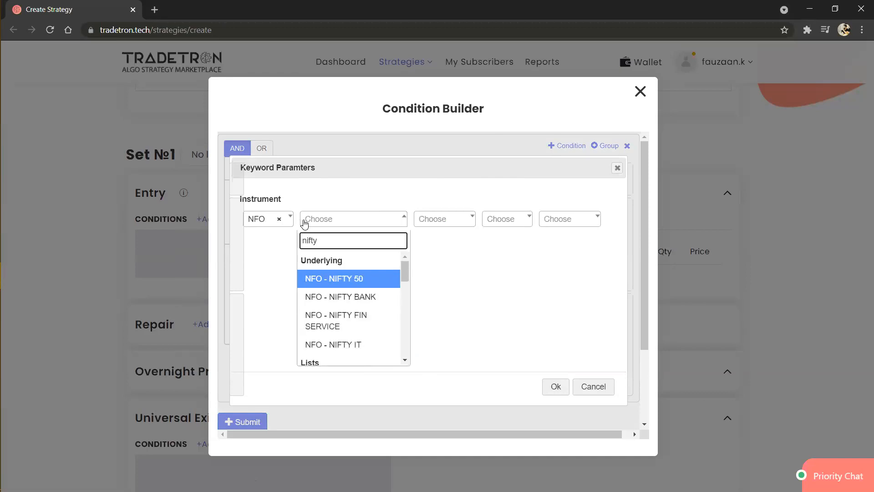
key(Return)
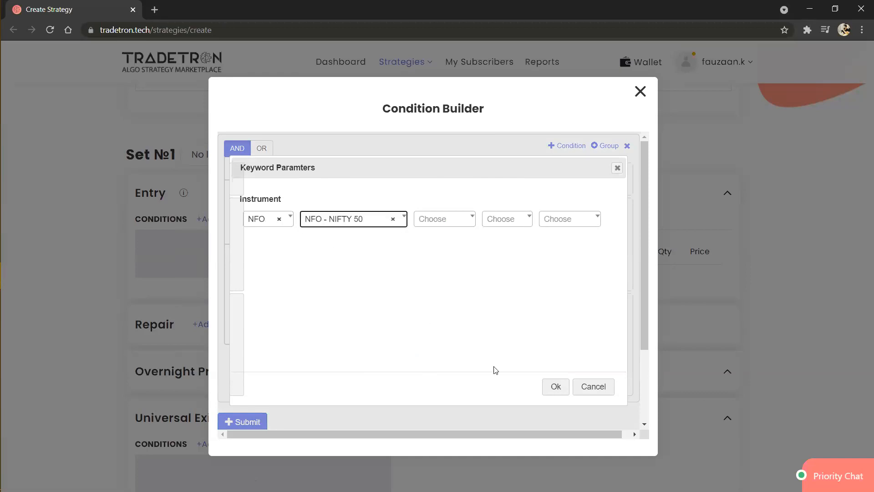
click(540, 387)
click(548, 387)
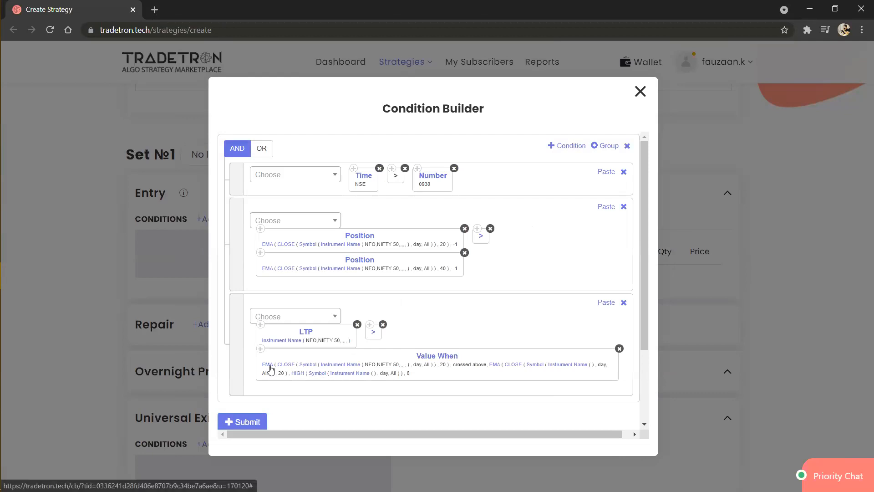
- Set the period of the second EMA inside the Value When keyword to 40
click(493, 364)
double_click(360, 264)
text(40)
key(Return)
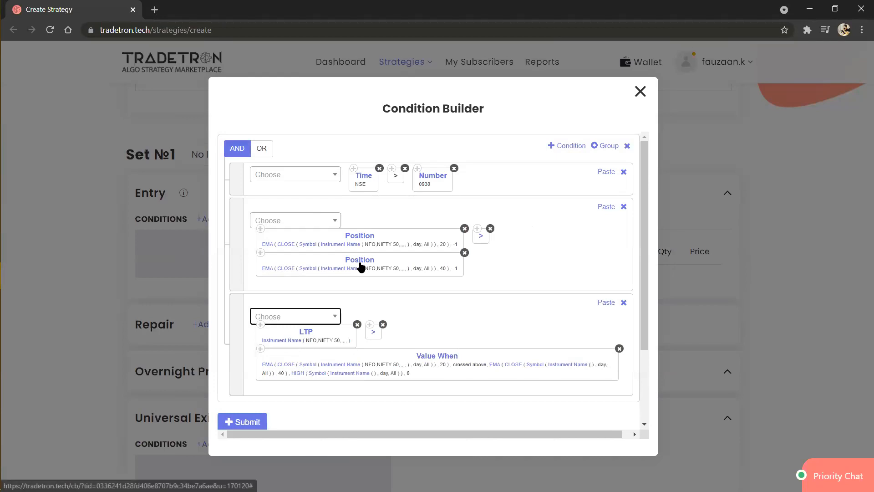
- Set the instrument of the second EMA inside the Value When keyword to NFO - NIFTY 50
click(555, 368)
click(272, 222)
text(nf)
key(Return)
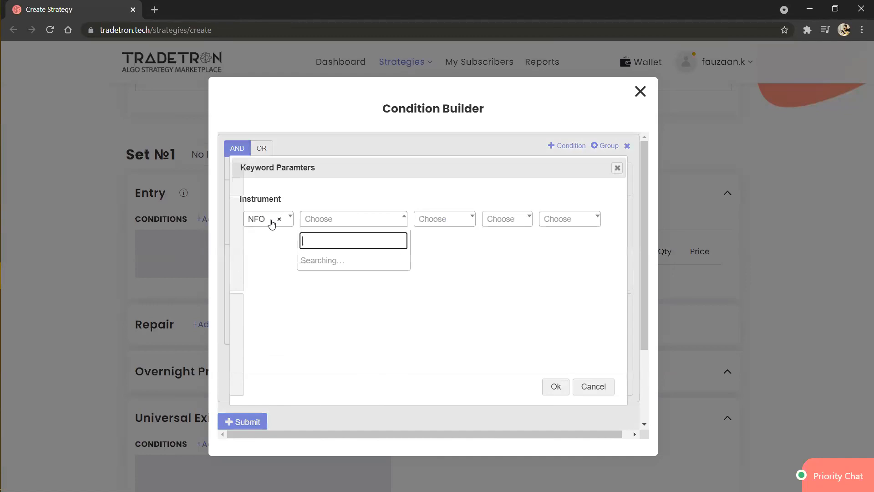
text(nifty)
key(Return)
key(Tab)
key(Tab)
key(Tab)
key(Return)
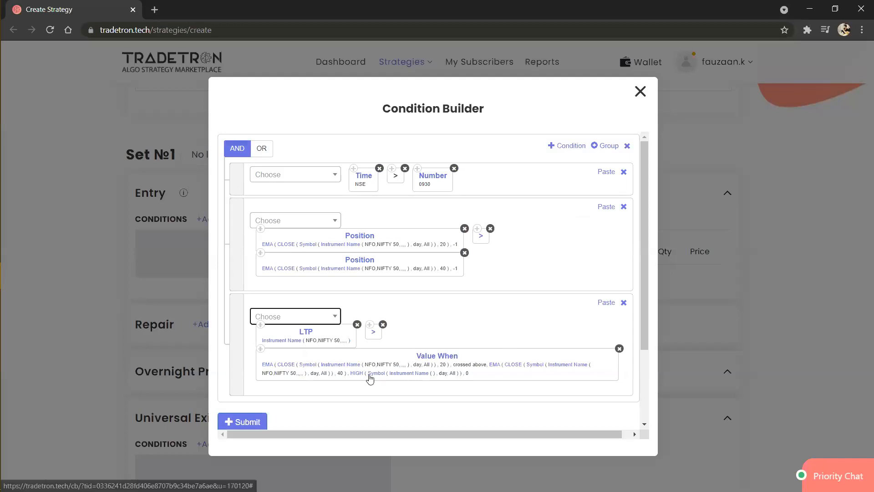
- Set the instrument of the HIGH series inside the Value When keyword to NFO - NIFTY 50
click(414, 372)
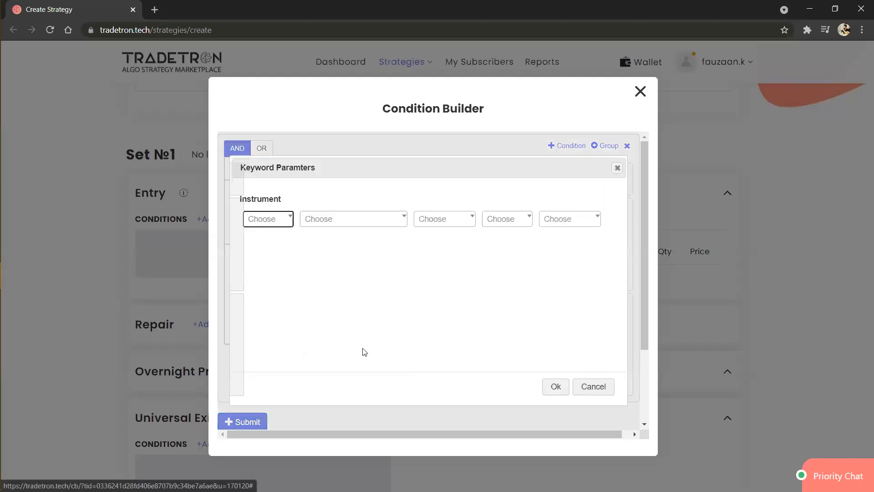
click(276, 225)
text(nfo)
key(Return)
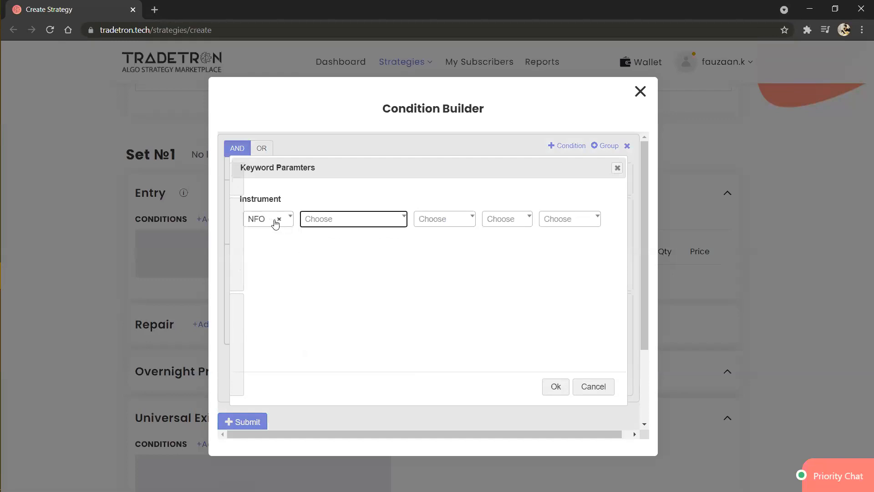
text(nifty)
key(Return)
key(Return)
text(nifty)
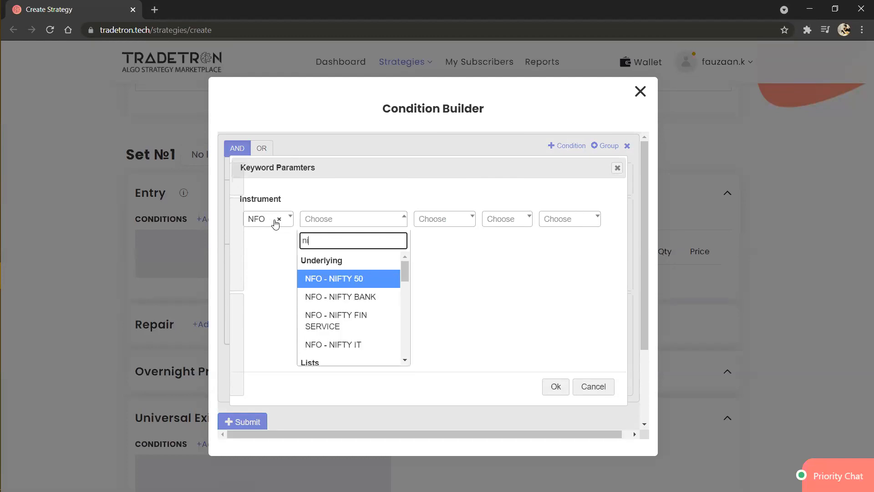
key(Return)
key(Tab)
key(Tab)
key(Tab)
key(Tab)
key(Return)
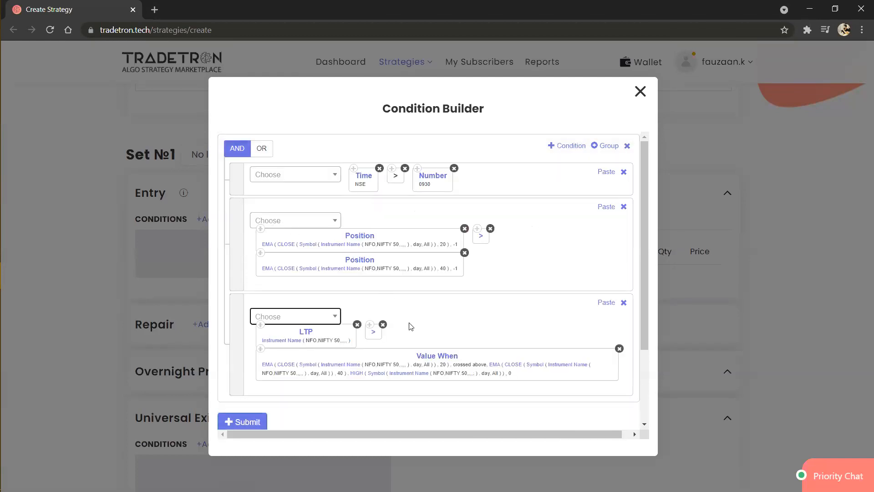
- Submit the completed entry conditions, check the generated expression and close the condition builder
click(261, 419)
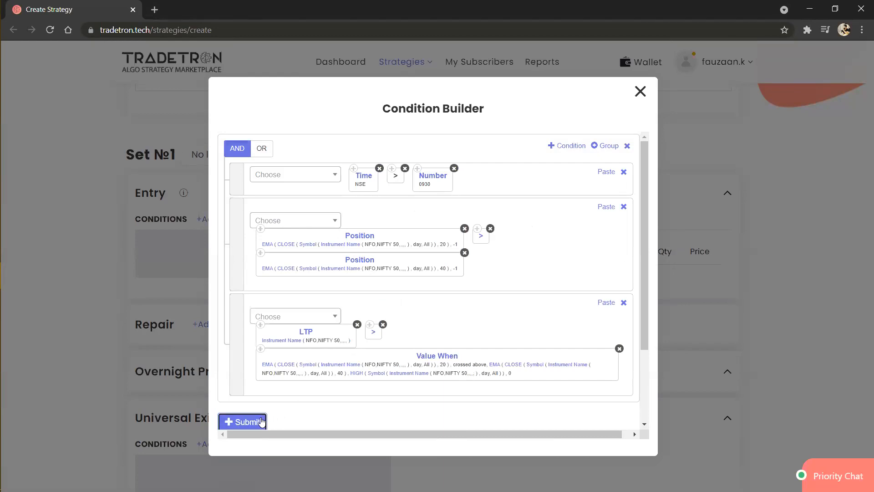
scroll(435, 359, down, 3)
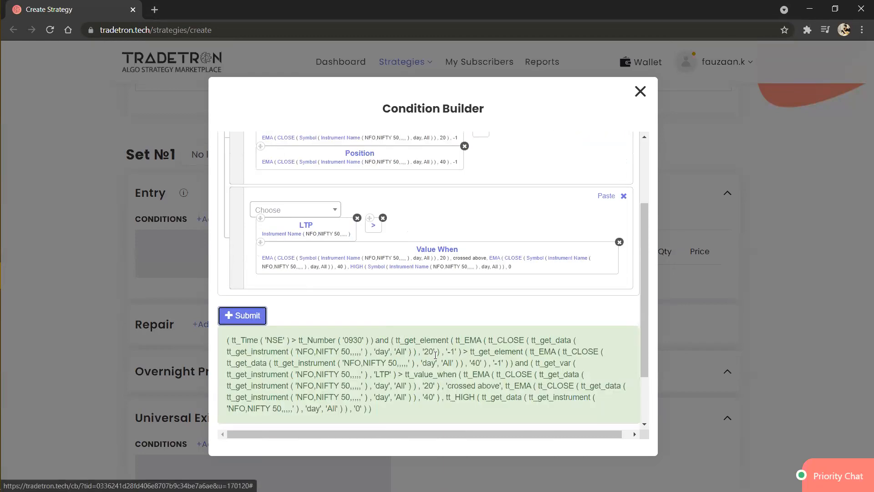
scroll(436, 353, up, 2)
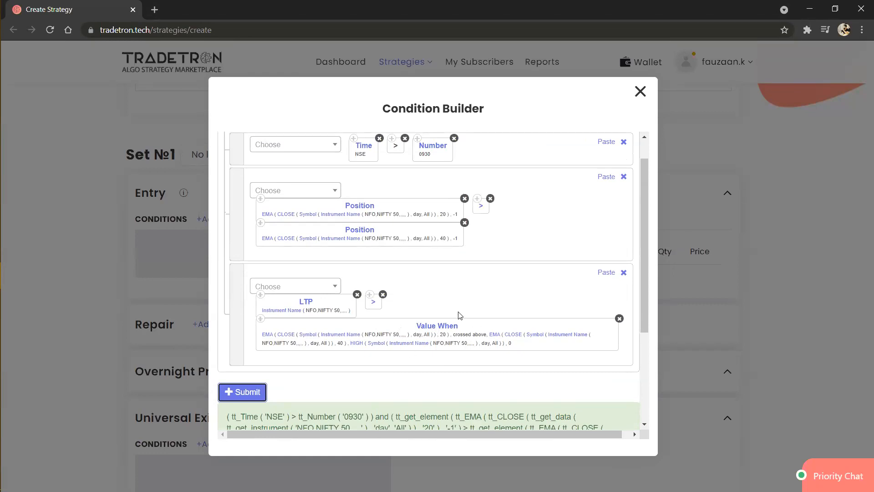
click(641, 93)
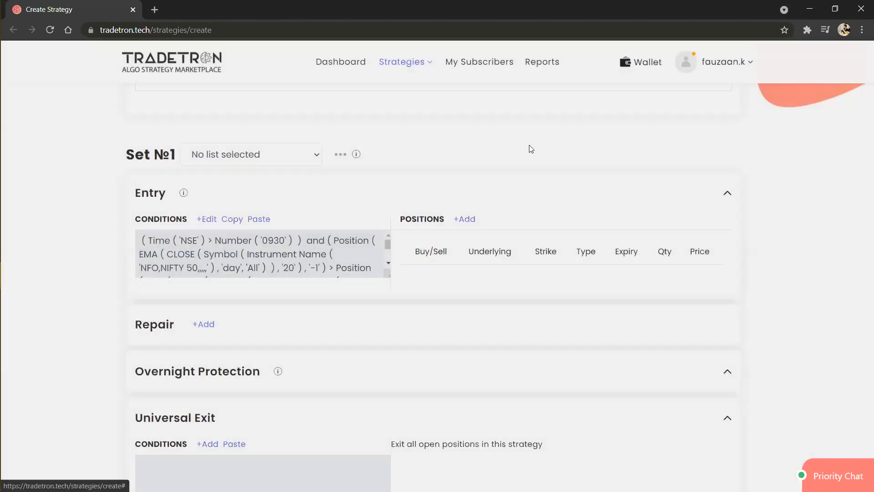
- Start a buy position for the entry with exchange NFO, type Futures and underlying NIFTY 50
click(465, 218)
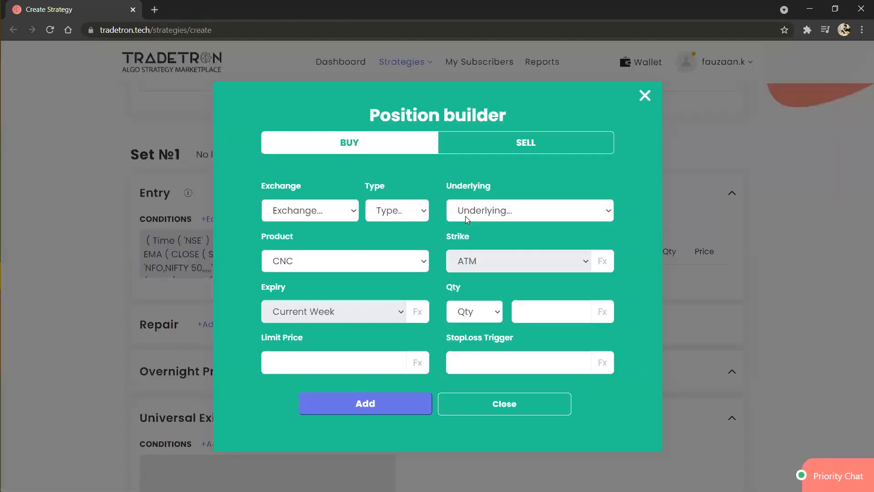
click(343, 215)
key(Down)
key(Down)
key(Down)
key(Return)
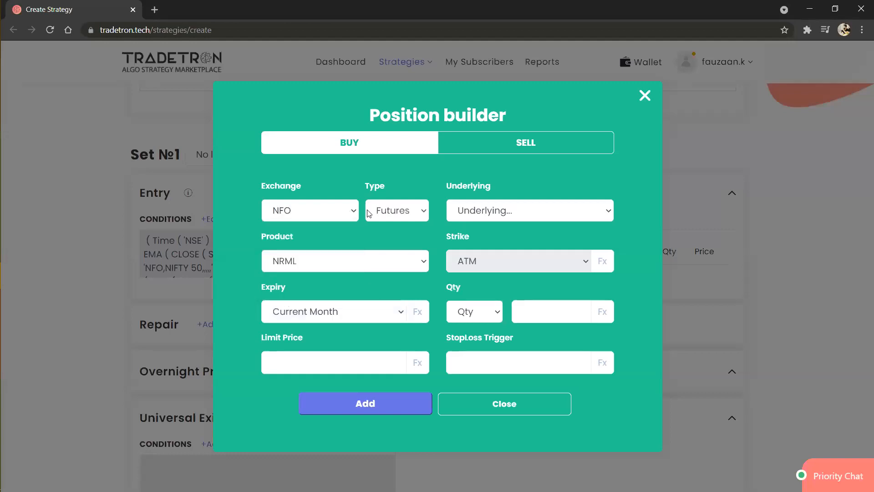
click(465, 210)
key(Return)
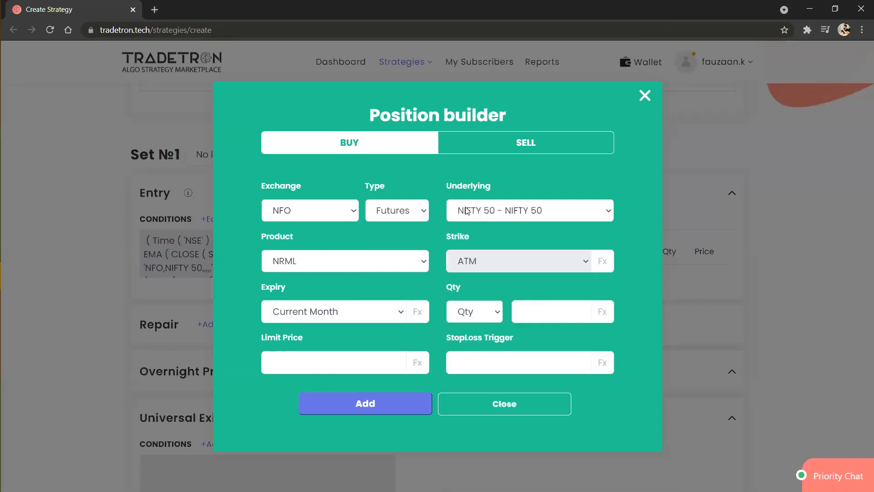
- Set the position's quantity to 1 in Lots, add it to the entry and close the position builder
click(405, 214)
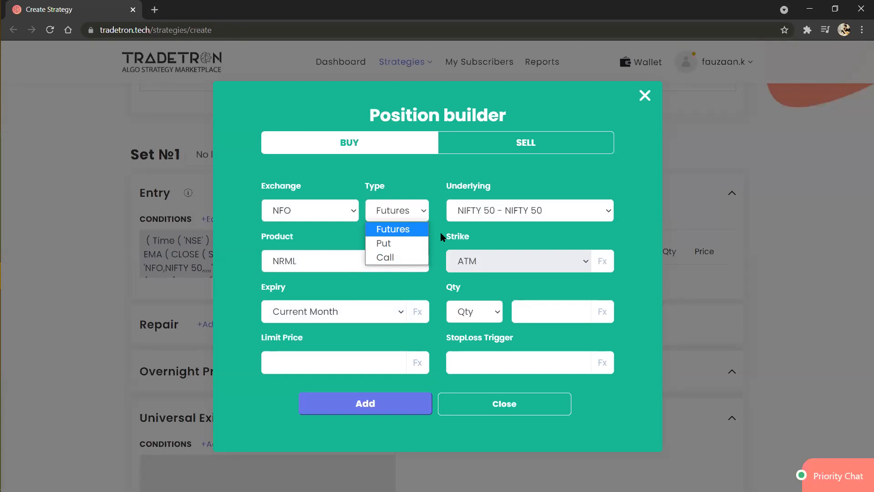
click(491, 313)
click(492, 313)
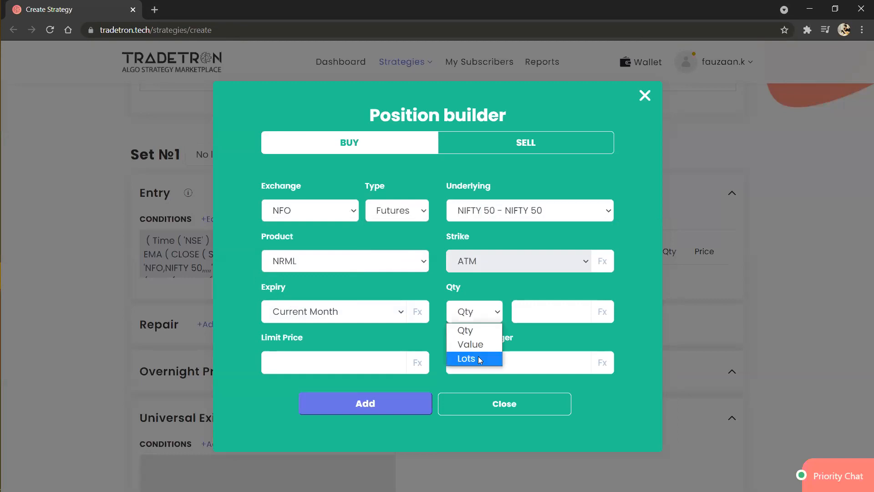
click(477, 357)
click(538, 313)
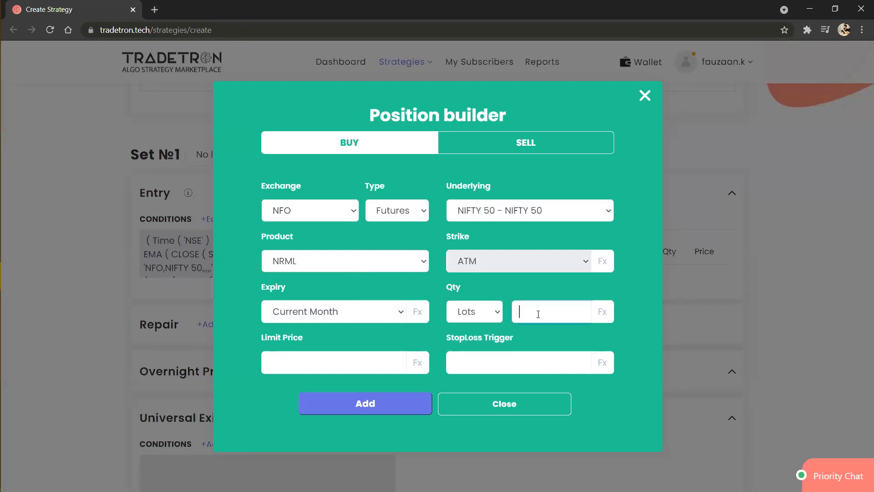
click(355, 404)
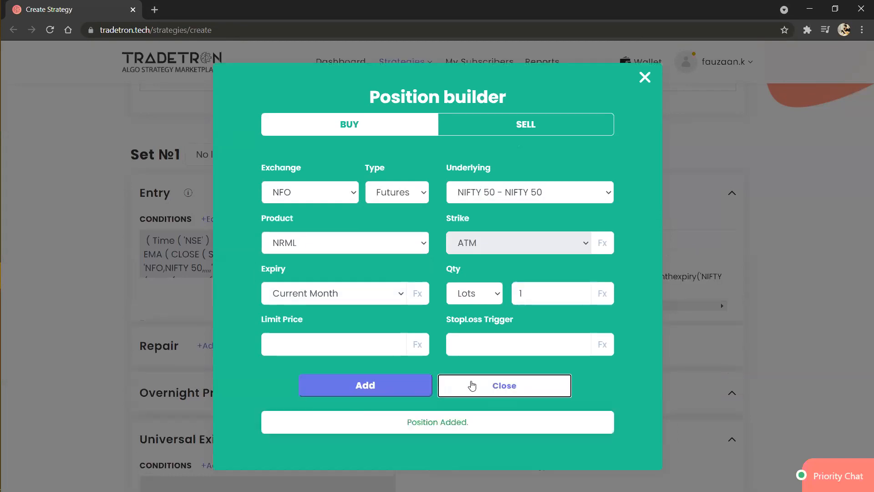
click(472, 385)
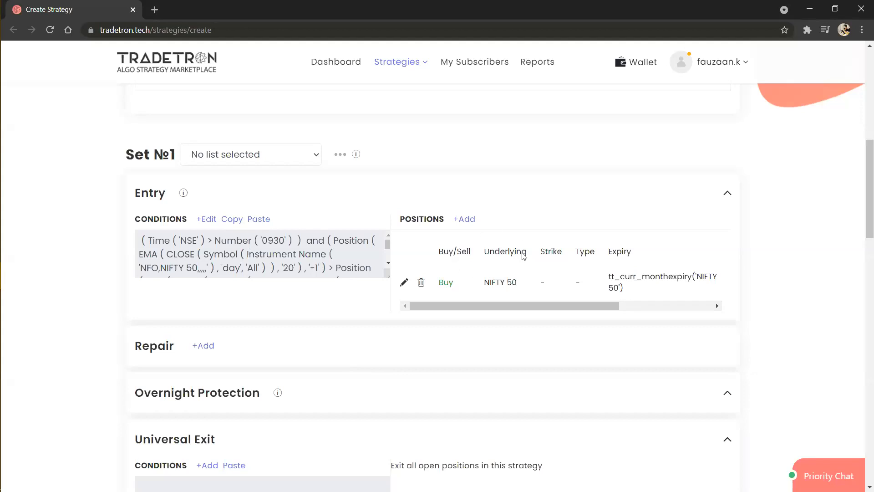
- Copy the entry conditions into Universal Exit and delete the time condition from the copy
scroll(307, 297, down, 2)
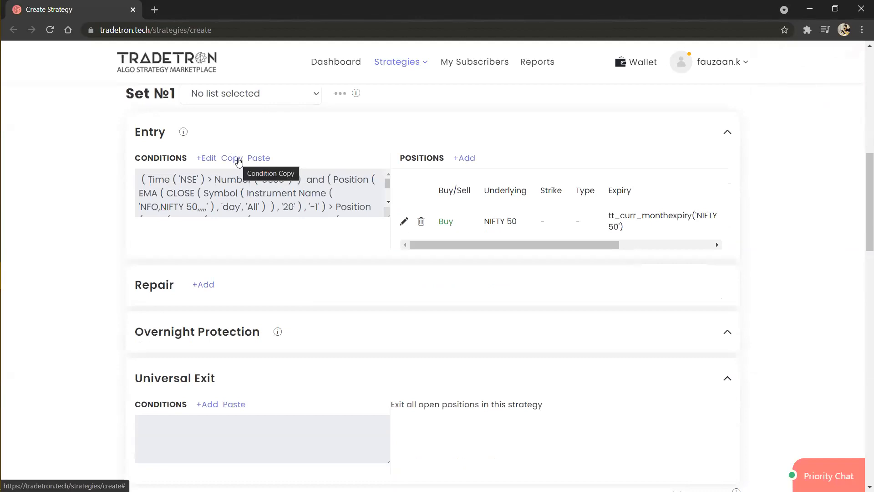
click(239, 162)
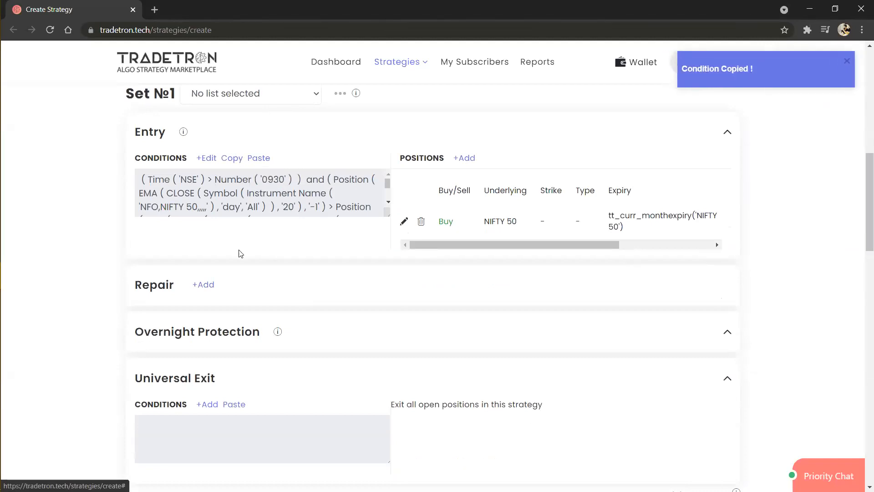
click(234, 405)
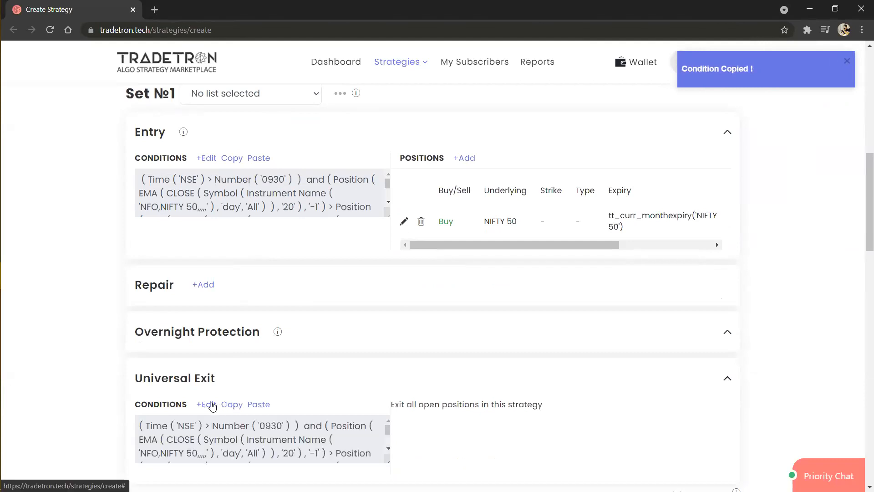
click(210, 404)
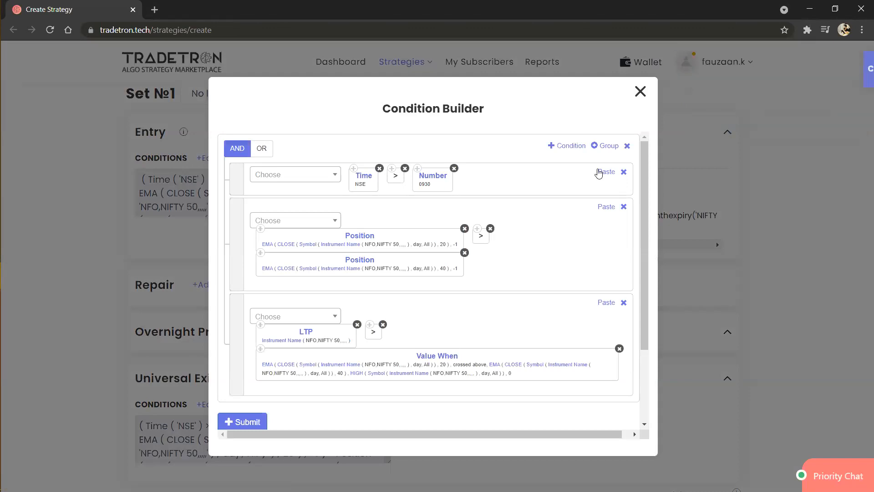
click(624, 172)
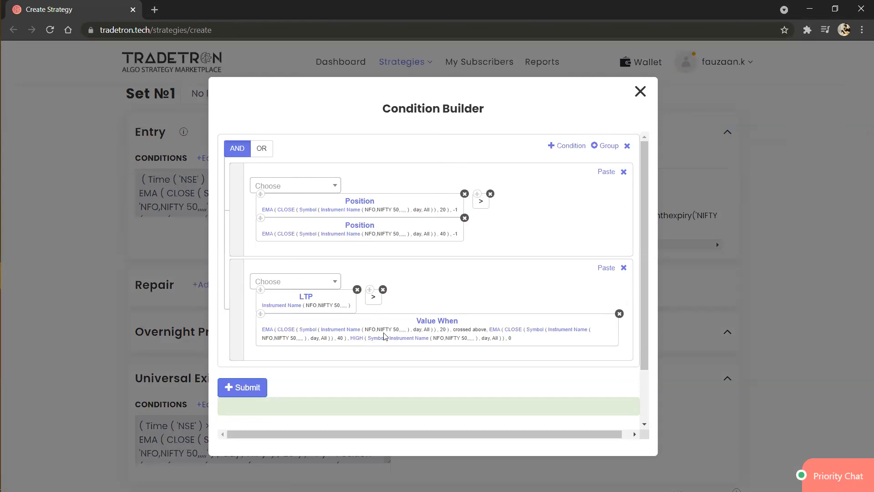
- Change the Series Result of the exit's Value When keyword to LOW
click(431, 323)
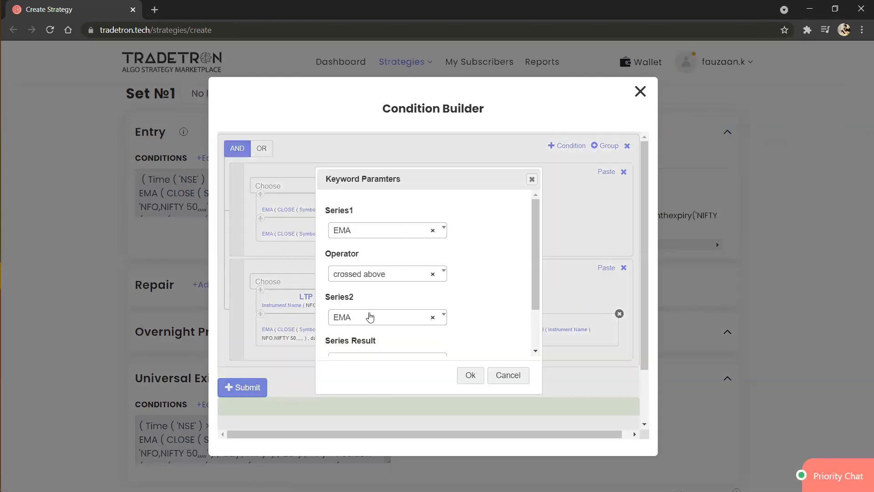
scroll(369, 314, down, 2)
click(370, 311)
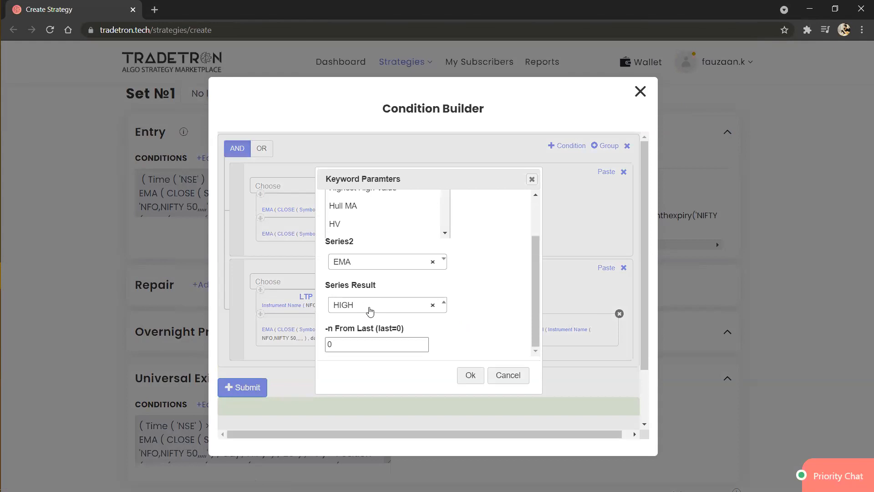
text(low)
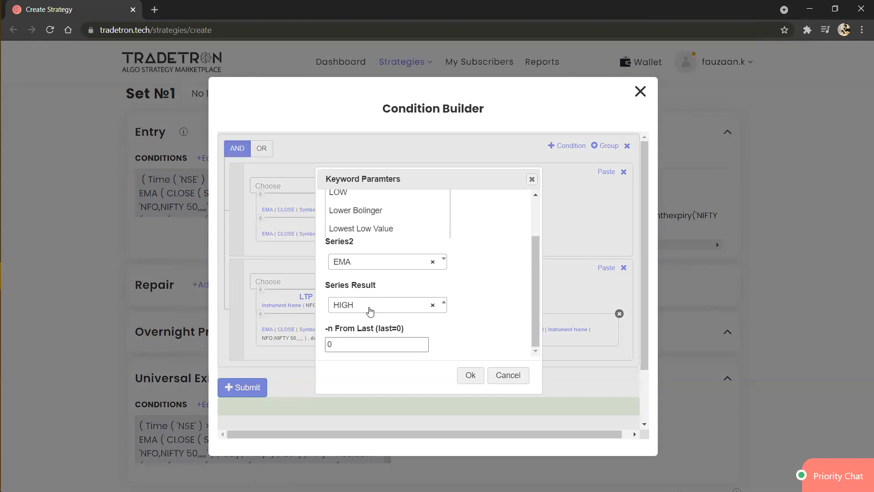
key(Return)
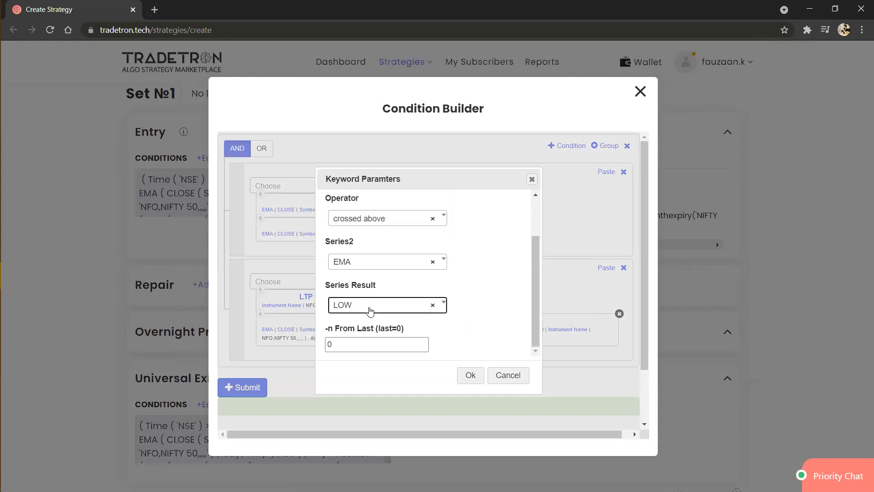
click(470, 376)
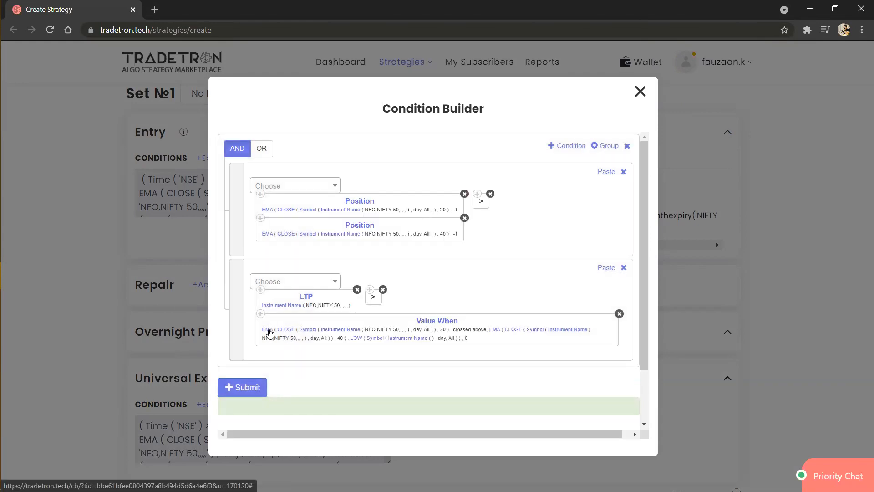
- Inside the exit's Value When keyword, set the first EMA's period to 40 and the second EMA's to 20
click(269, 330)
double_click(364, 273)
text(40)
key(Tab)
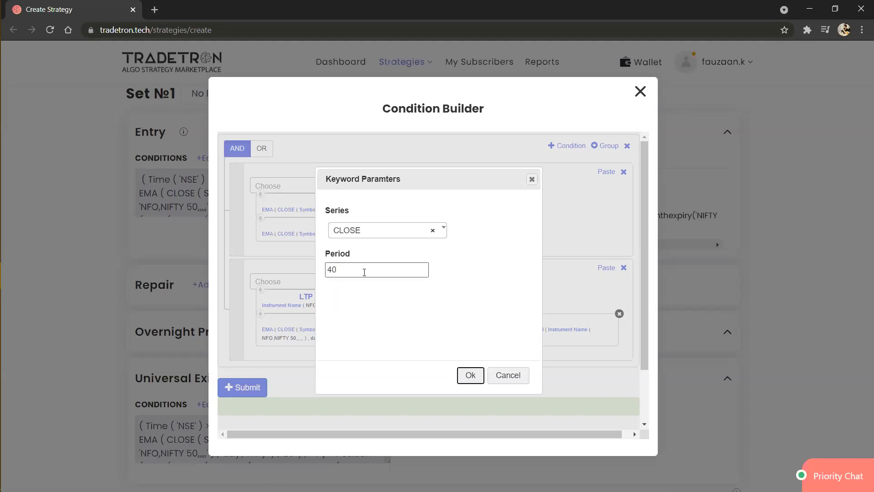
key(Return)
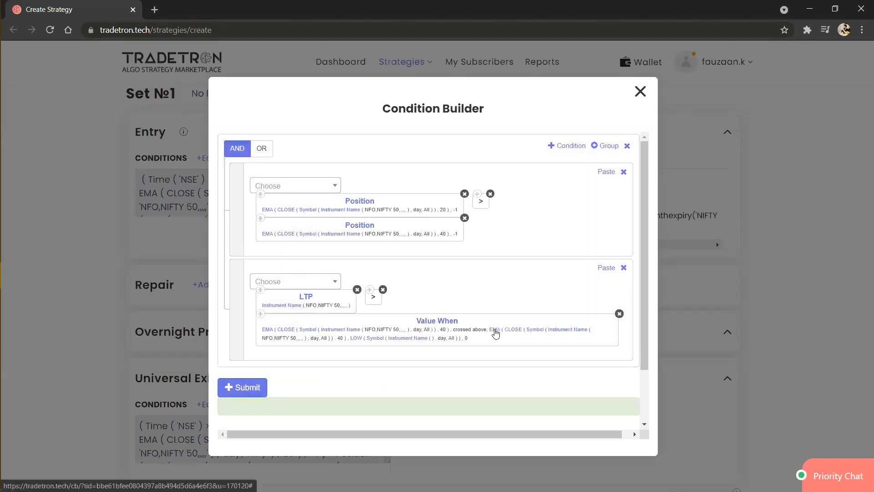
click(495, 330)
key(Tab)
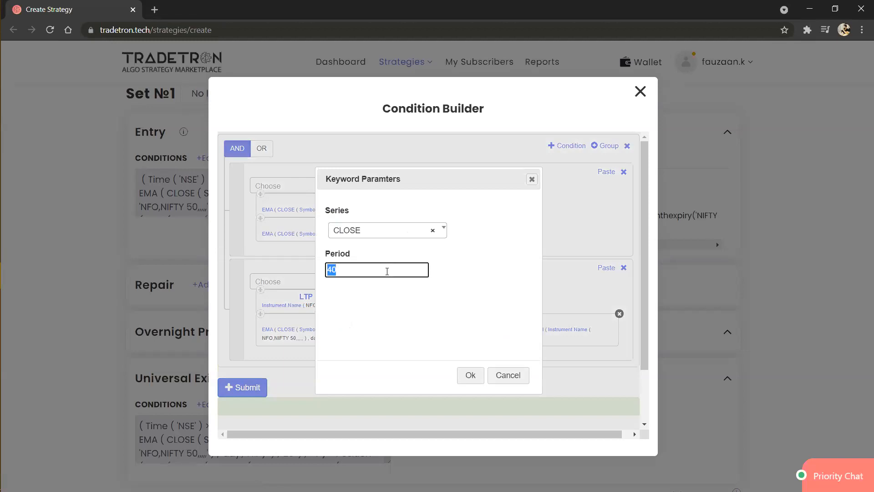
text(20)
key(Return)
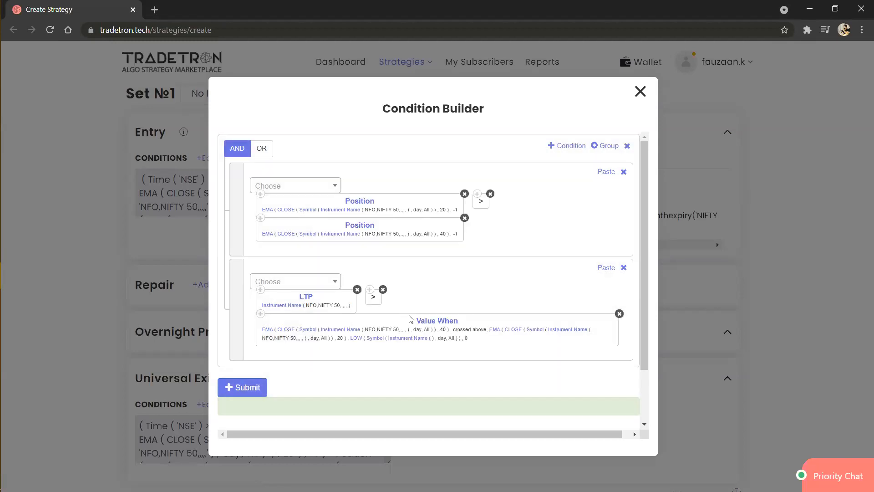
- Change the operator of the exit's Value When keyword to crossed below
click(428, 323)
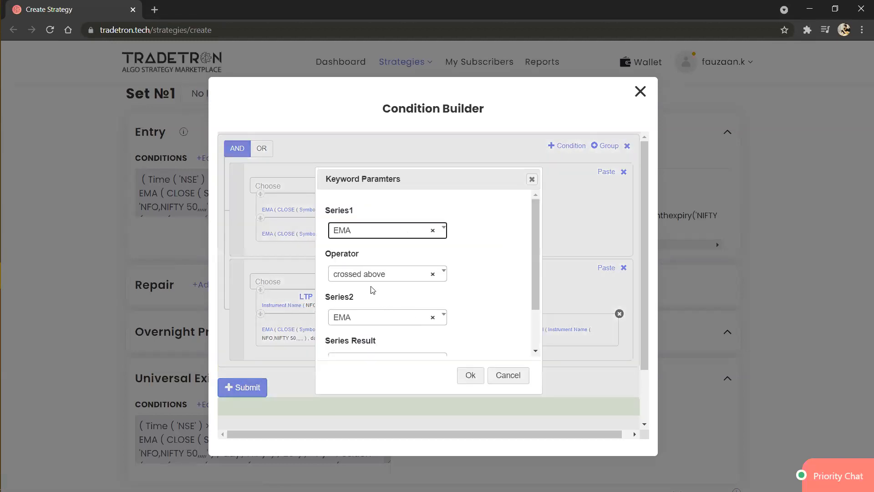
click(368, 273)
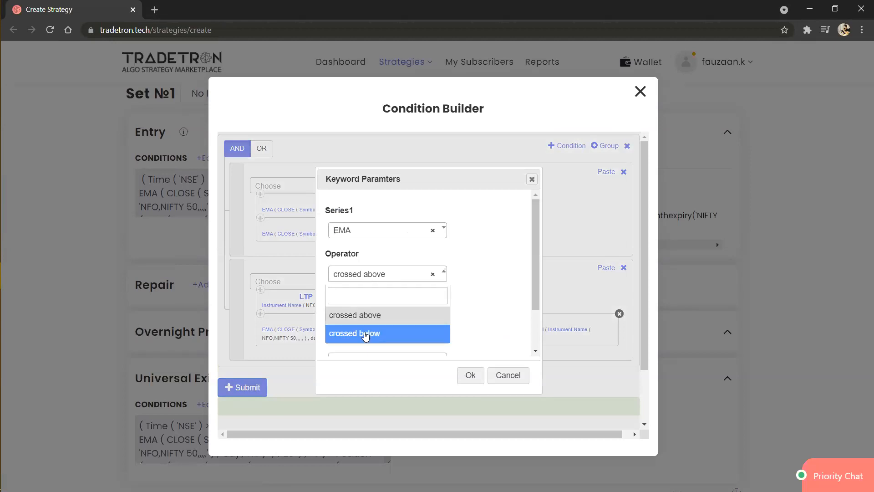
click(366, 335)
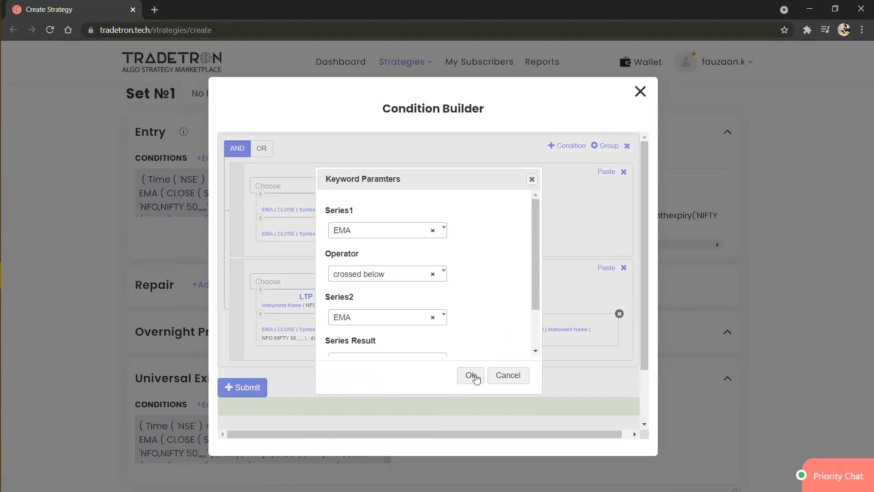
click(471, 375)
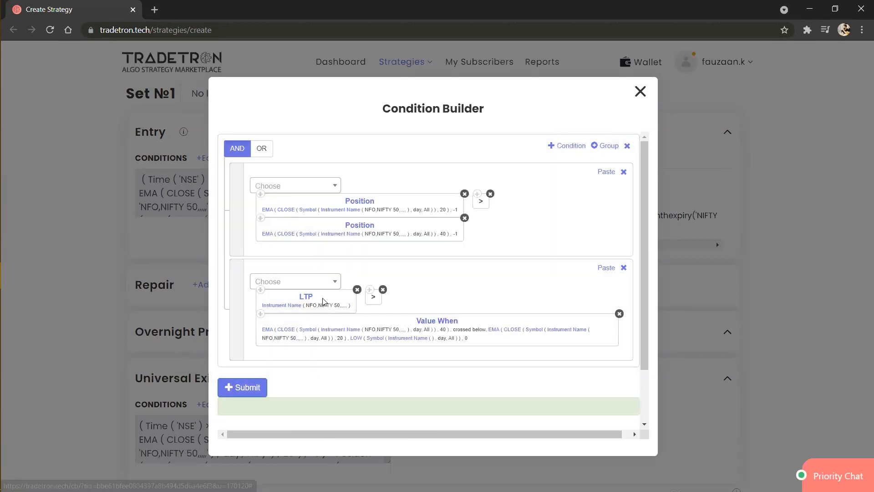
- Replace the operator between LTP and Value When in the exit condition with <
click(383, 291)
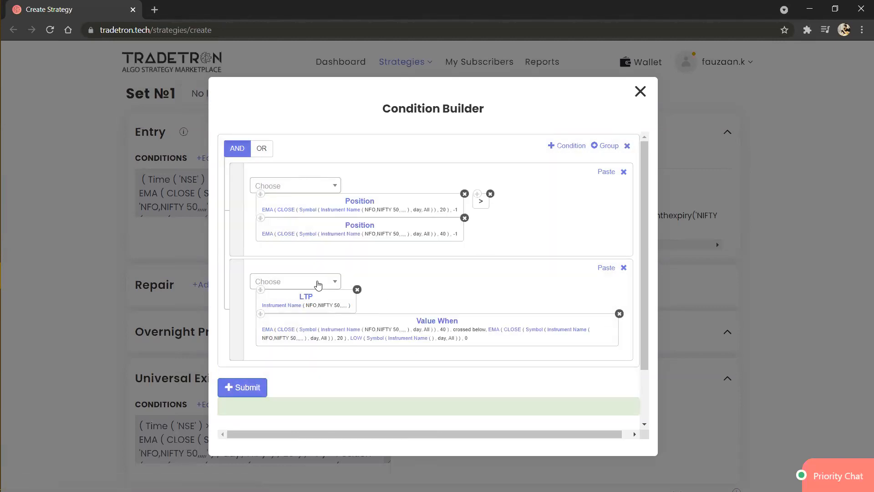
click(318, 285)
key(Return)
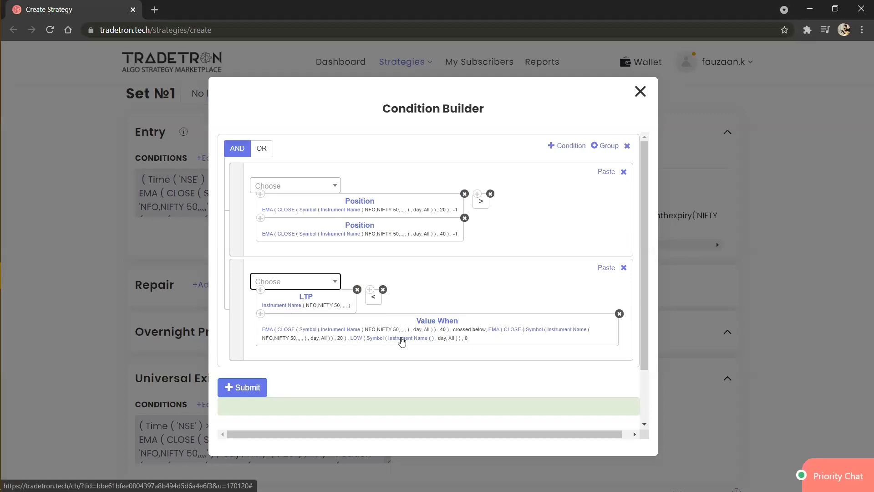
- Set the instrument of the LOW series inside the exit's Value When keyword to NFO, NIFTY 50 and submit the conditions
click(402, 339)
click(278, 220)
text(nfo)
key(Return)
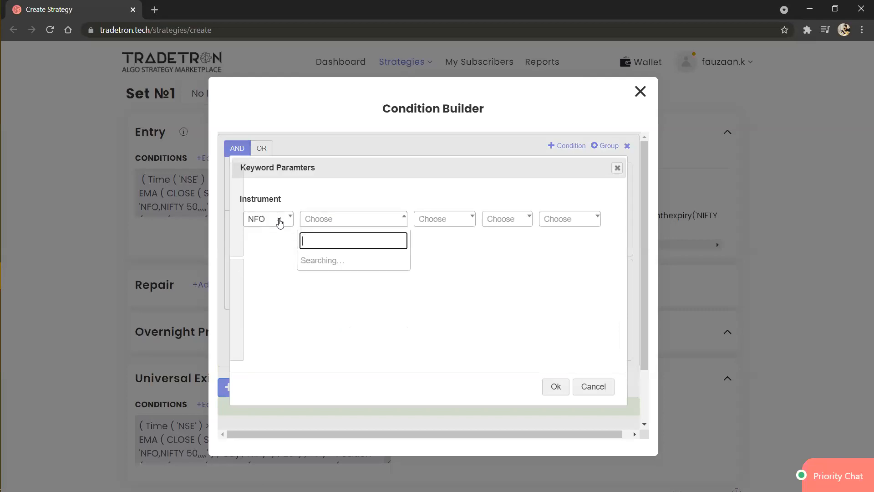
text(nifty)
key(Return)
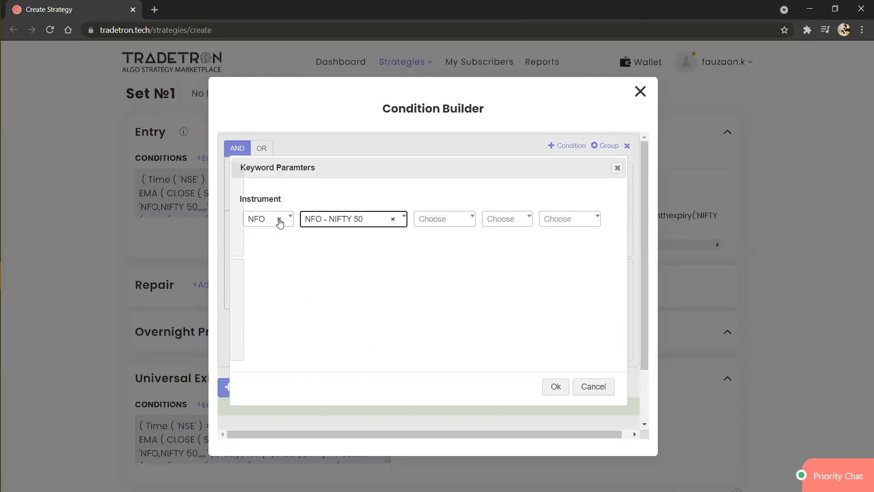
key(Tab)
key(Tab)
key(Tab)
key(Return)
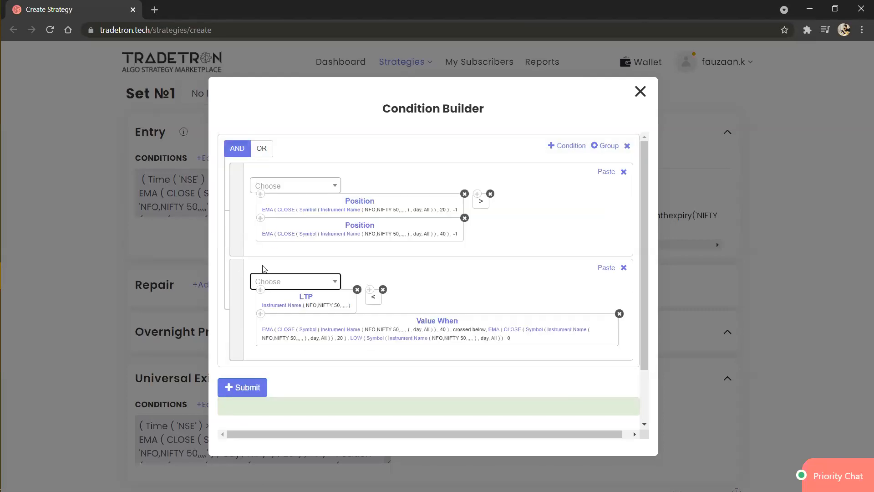
click(258, 392)
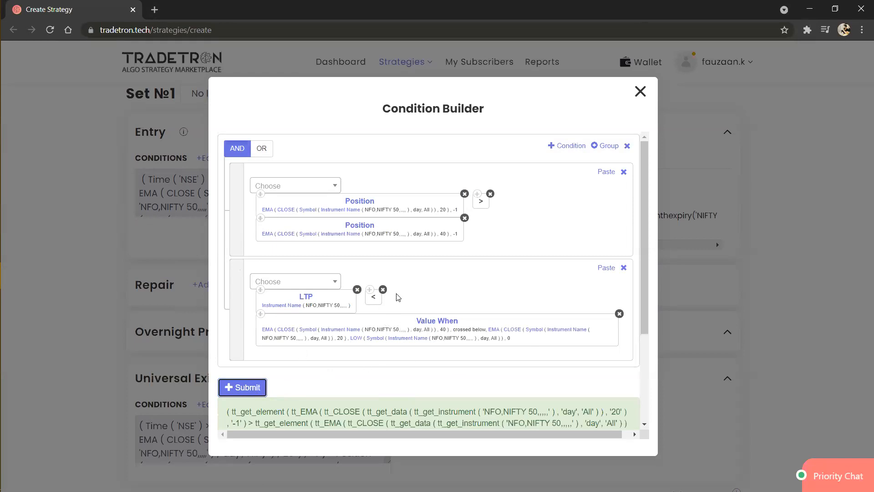
- Replace the operator between the two EMA Position keywords with a copy of the < operator and resubmit the conditions
click(490, 194)
click(370, 290)
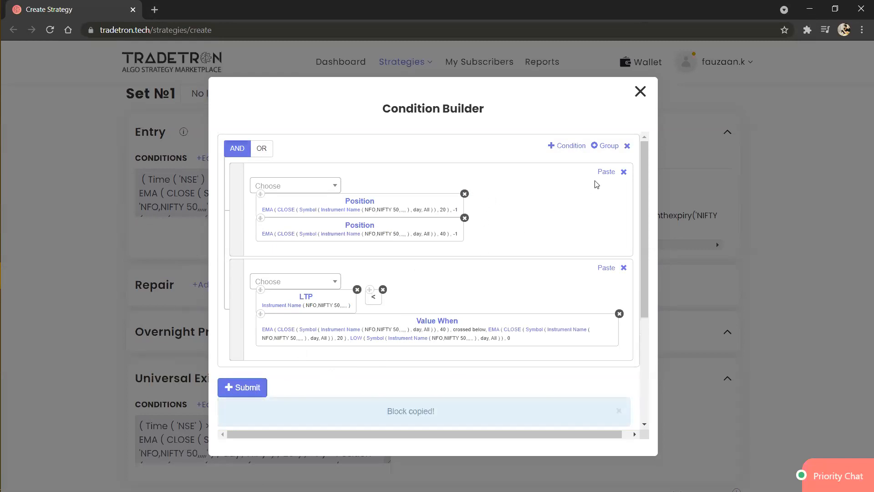
click(606, 172)
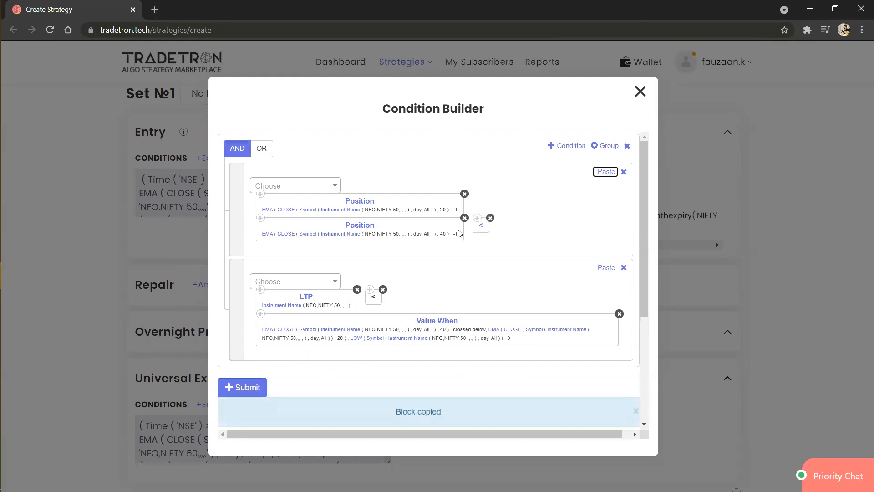
drag(453, 232, 511, 214)
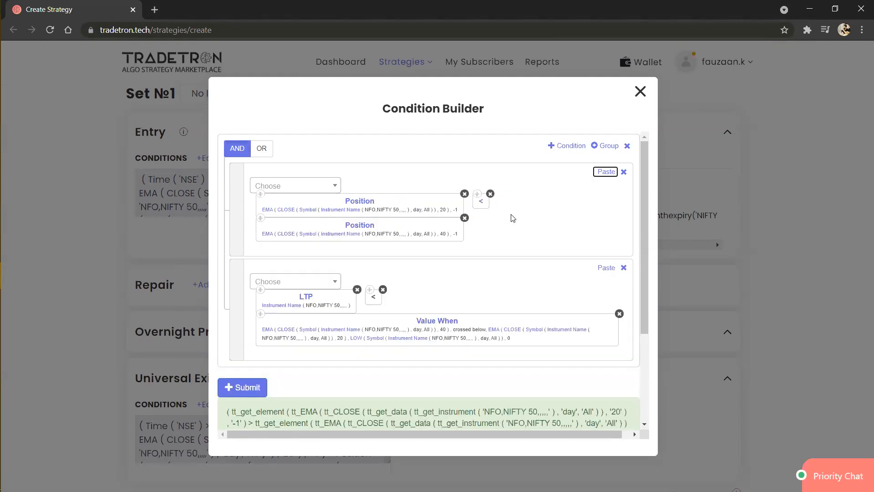
click(250, 392)
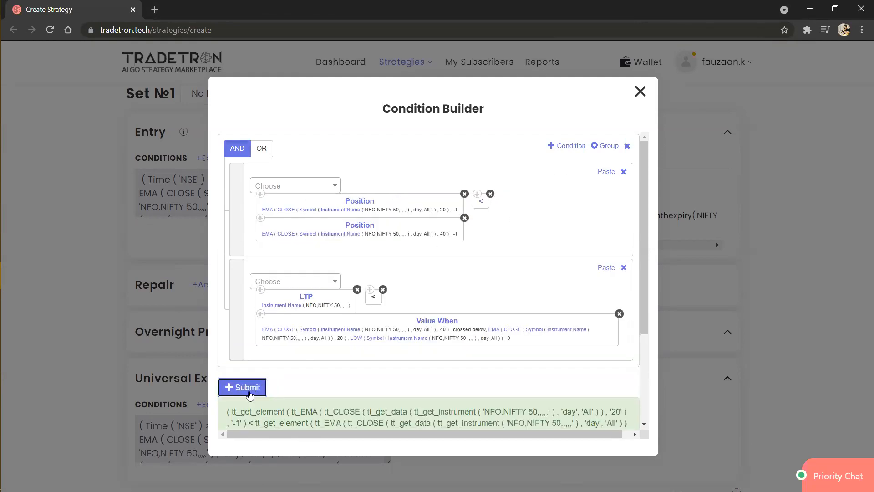
scroll(415, 229, down, 3)
scroll(415, 229, up, 3)
- Add a nested group to the exit and move both the EMA Position and LTP conditions into it
click(598, 145)
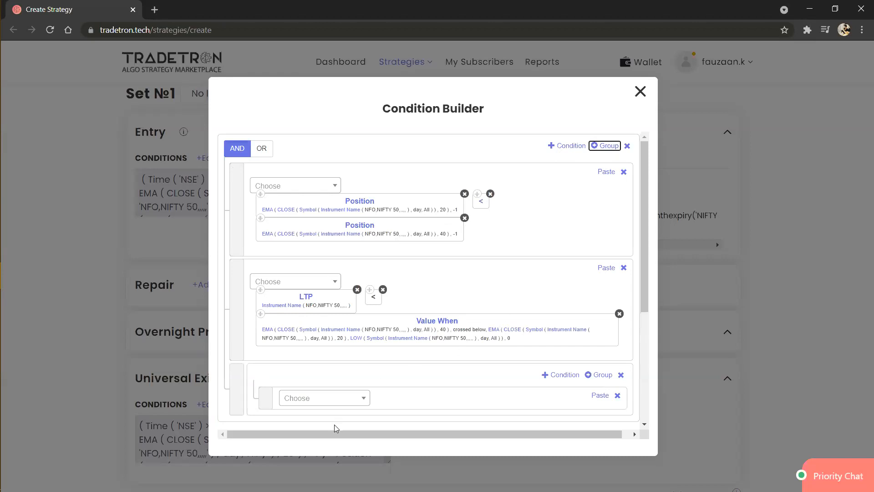
drag(244, 222, 261, 393)
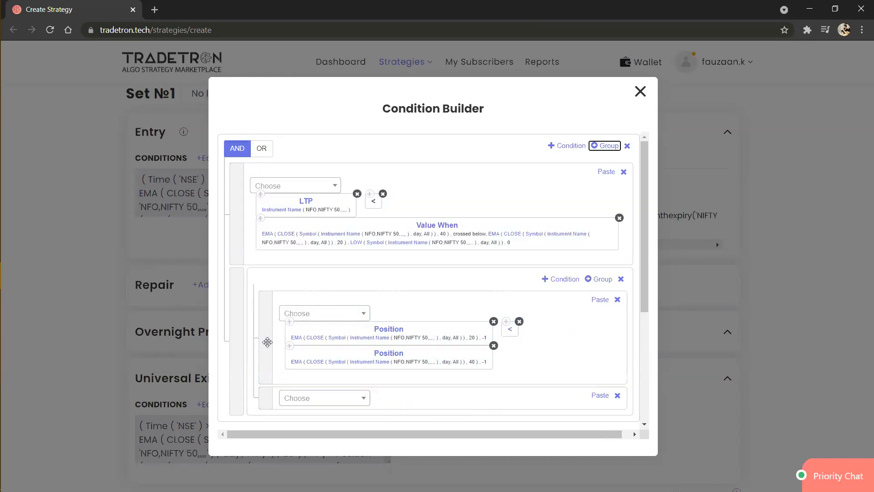
drag(239, 203, 265, 340)
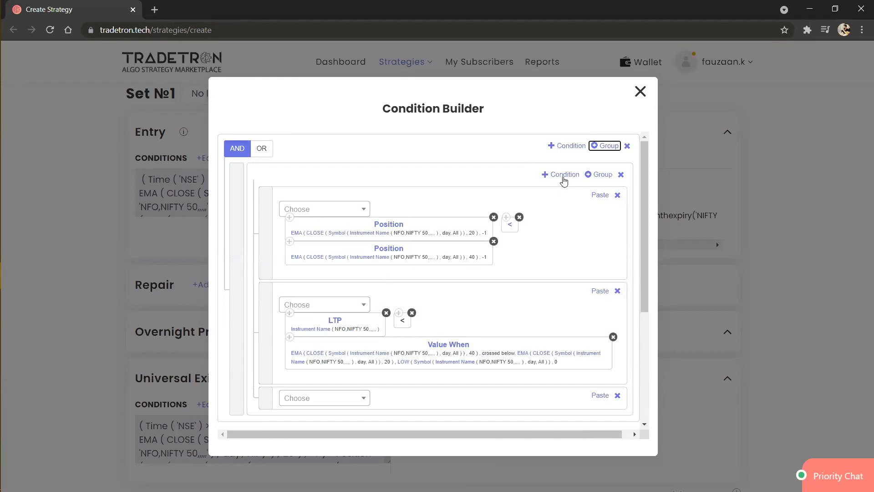
- Add one more condition to the nested group and delete the group's two empty conditions
click(563, 179)
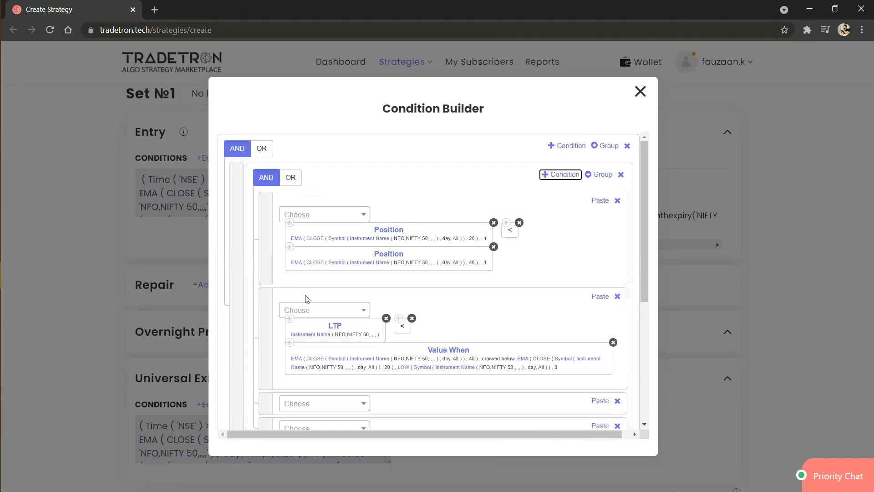
scroll(412, 319, down, 2)
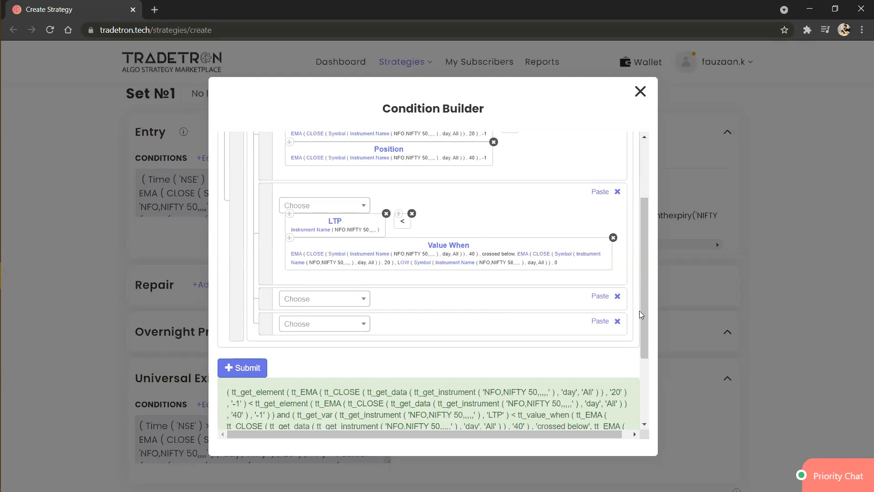
click(617, 297)
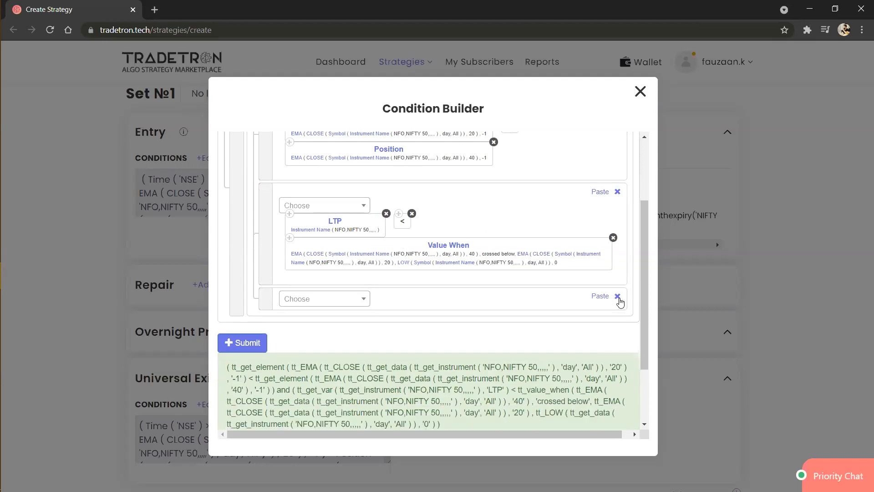
click(617, 296)
scroll(507, 306, up, 3)
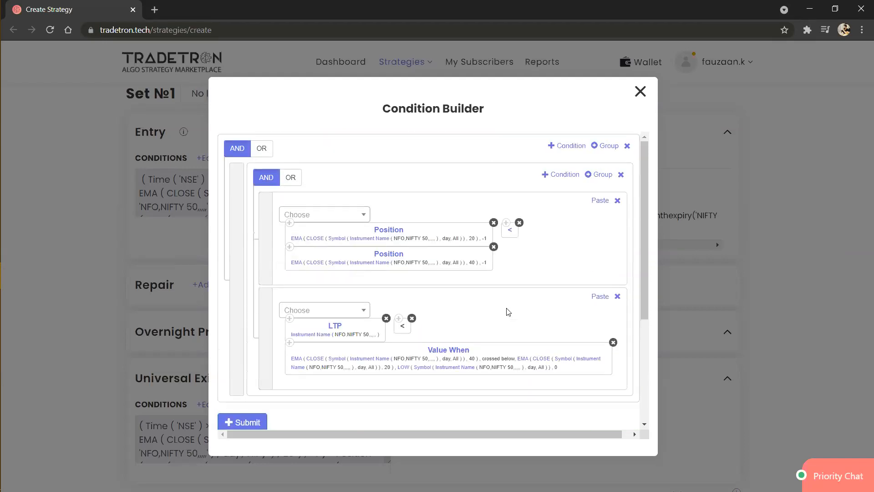
- Switch the outer exit level to OR and add a condition there starting with the PNL keyword
click(266, 152)
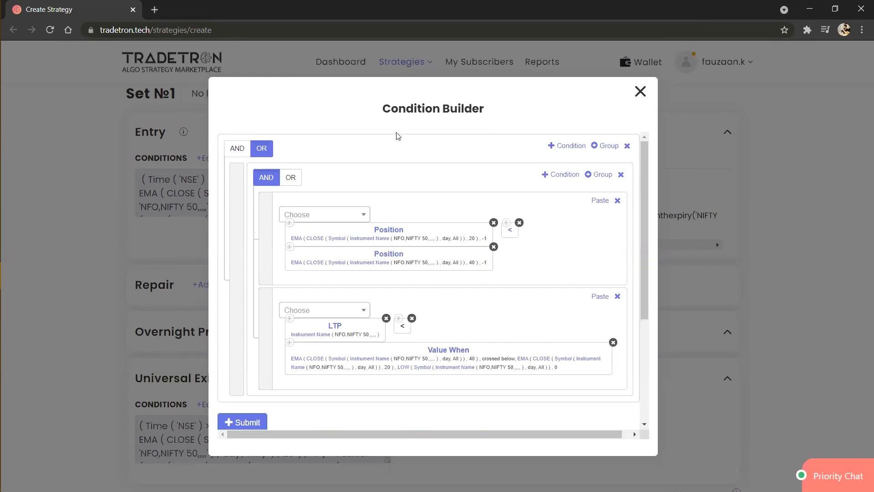
click(566, 146)
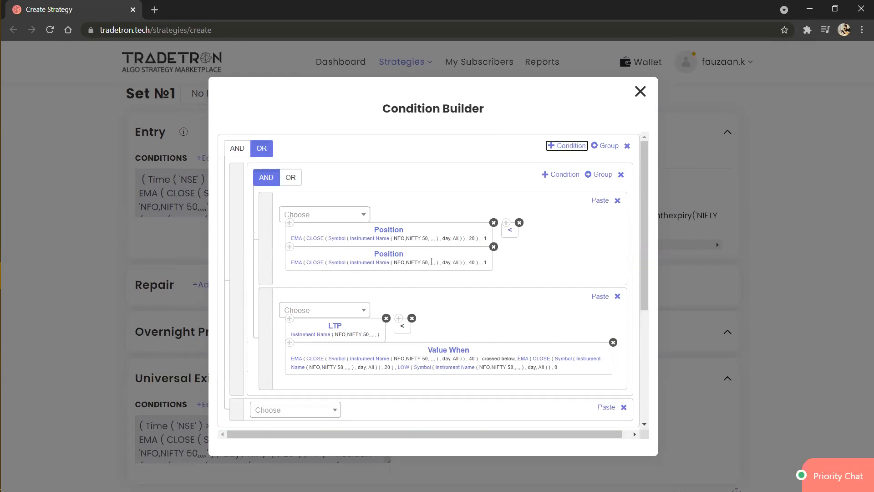
scroll(351, 296, down, 3)
click(331, 306)
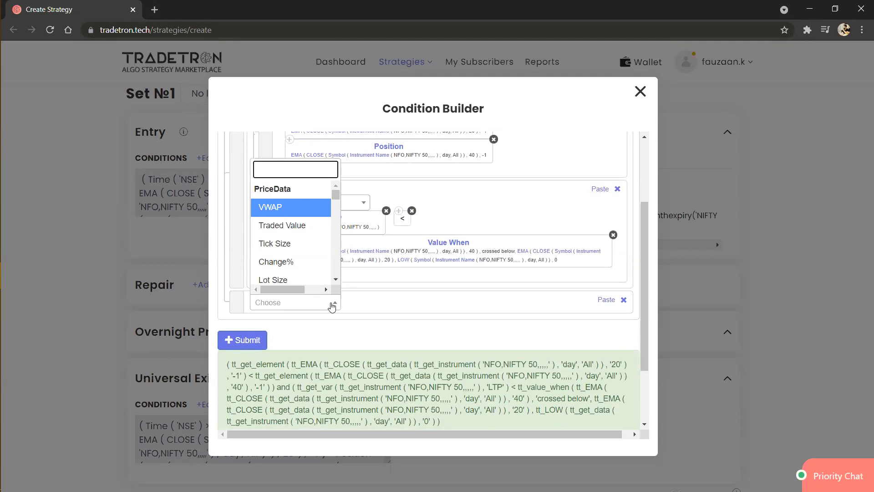
text(pnl)
key(Return)
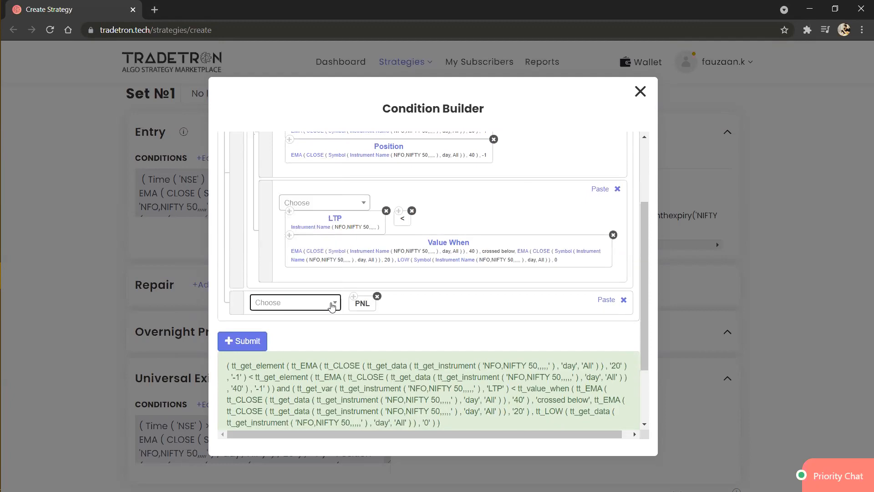
- Complete the PNL condition with a copied < operator and a Number keyword set to -10000
click(399, 211)
click(605, 300)
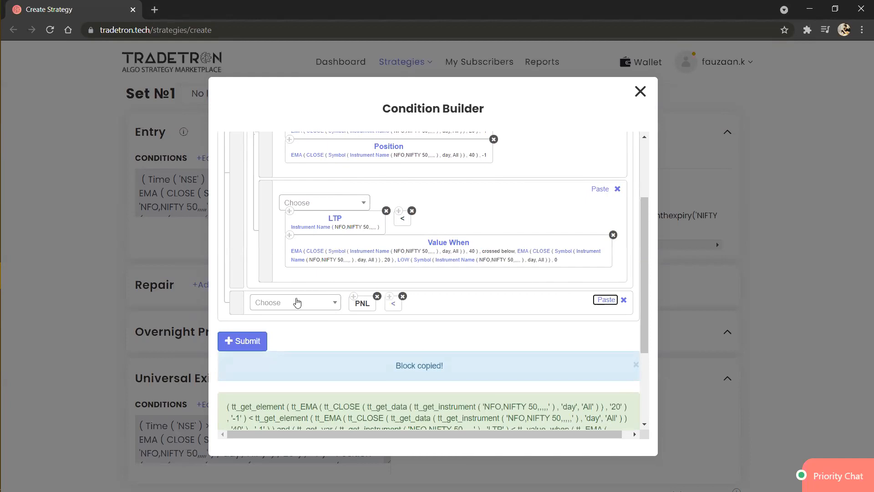
click(297, 302)
text(number)
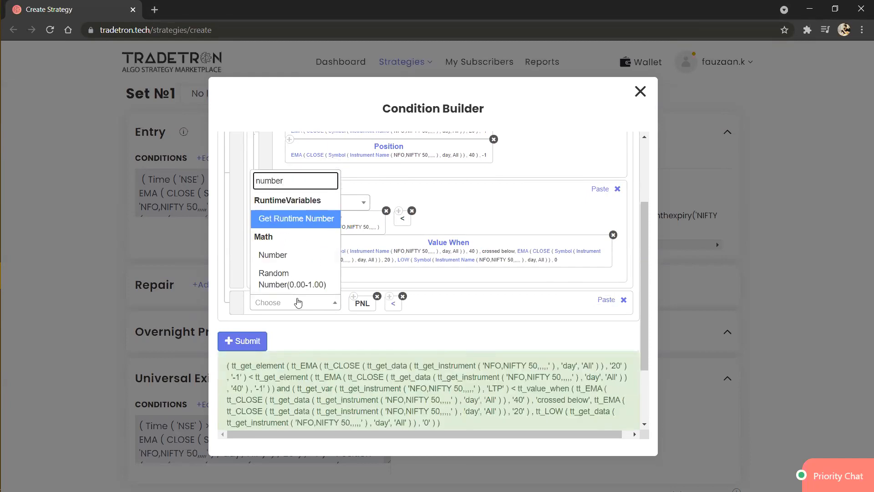
key(Down)
key(Return)
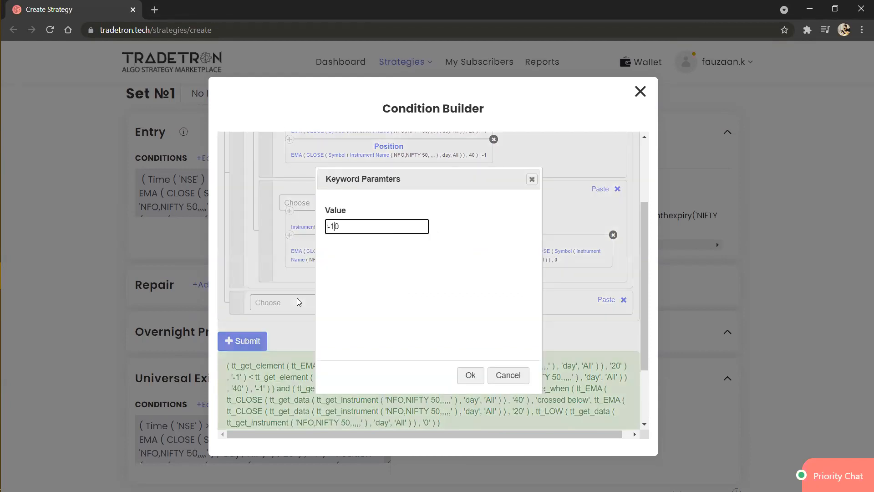
text(-10000)
click(470, 375)
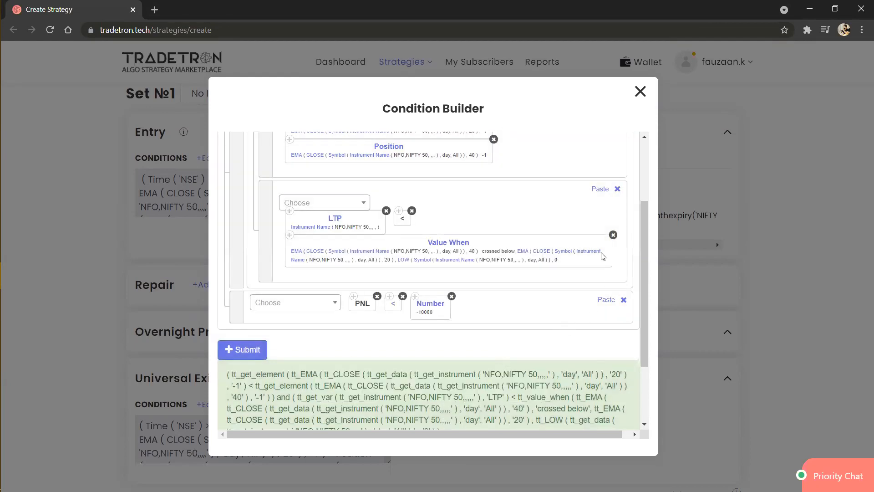
- Add another condition at the outer level and paste a copy of the PNL keyword into it
scroll(604, 255, up, 3)
click(566, 146)
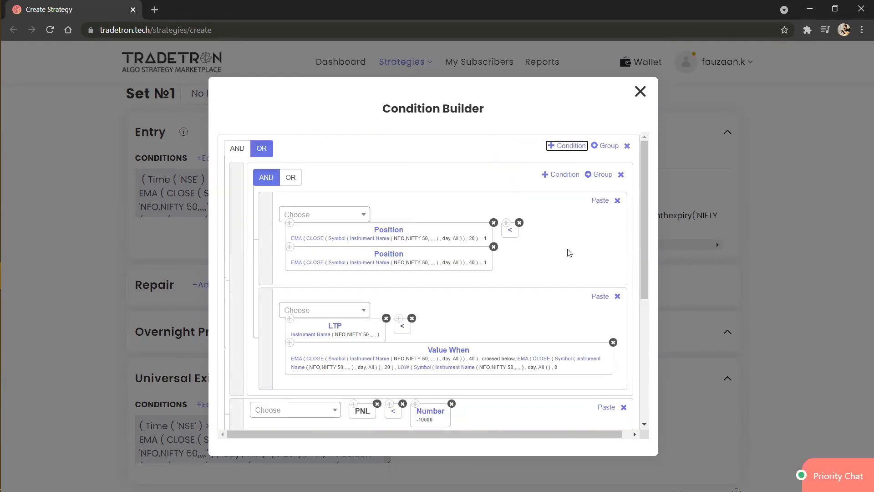
scroll(568, 249, down, 5)
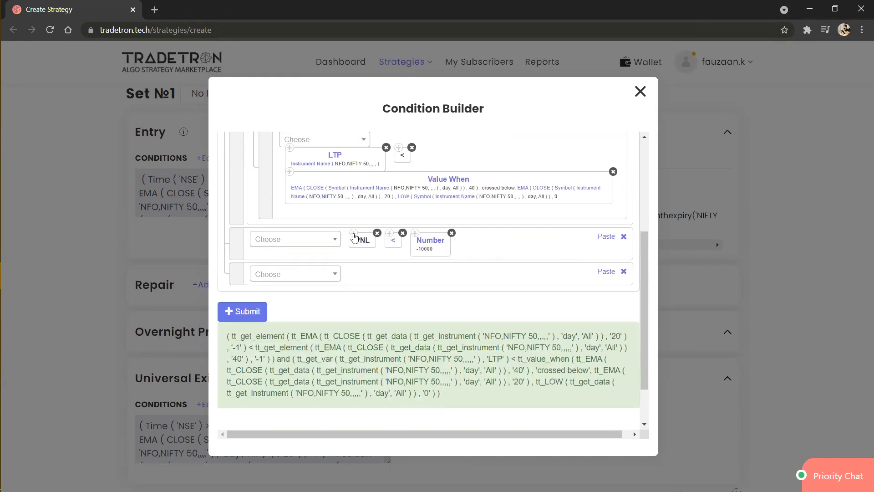
click(354, 236)
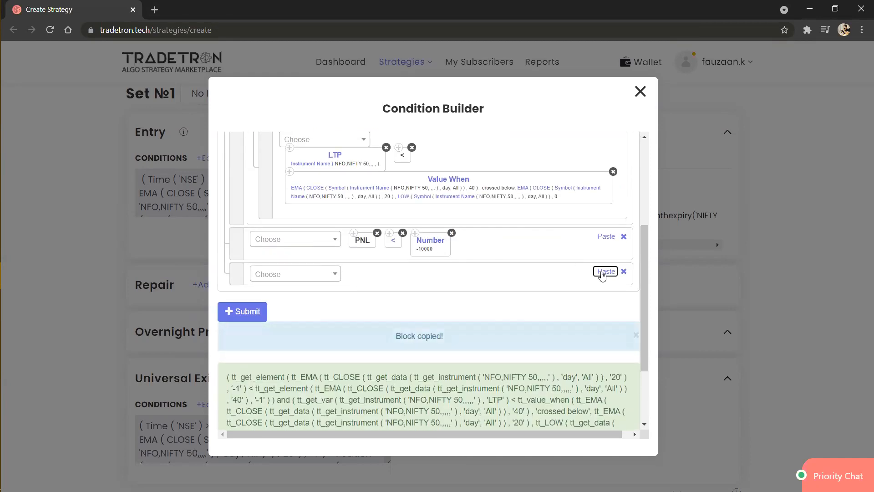
click(604, 272)
- Complete the second PNL condition with a > operator and a copied Number keyword set to 10000
click(323, 276)
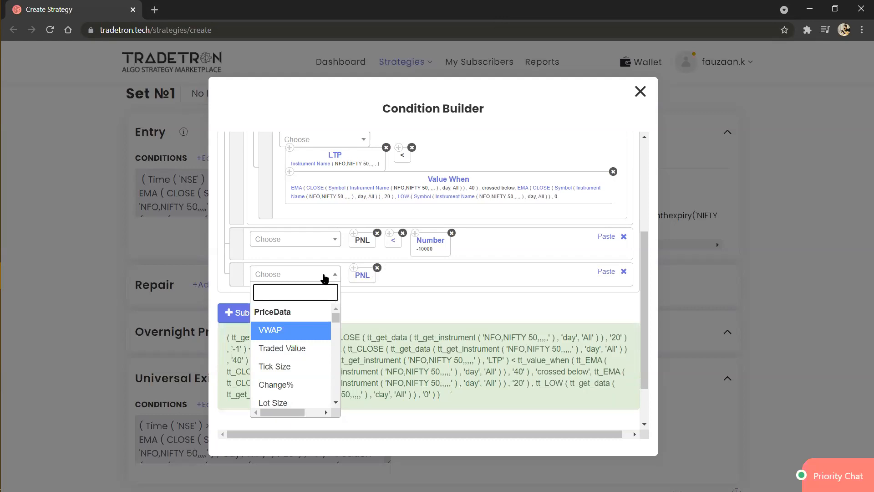
text(>)
key(Return)
click(414, 234)
click(606, 272)
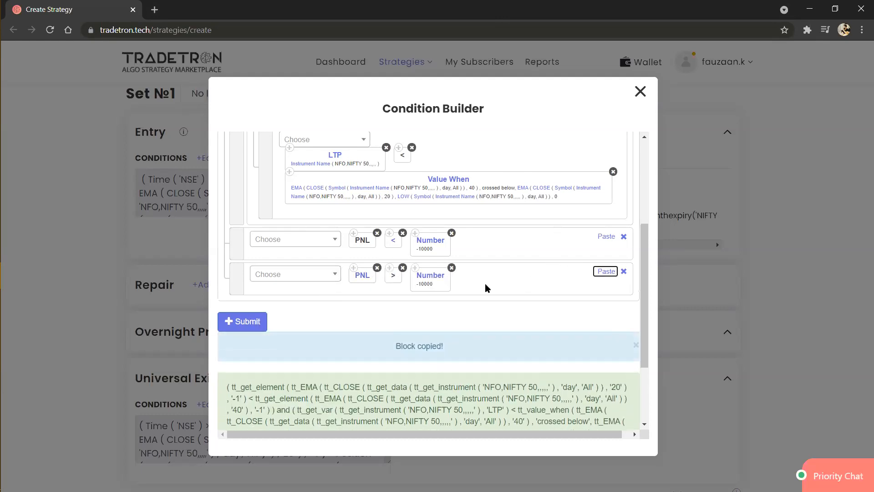
click(436, 279)
key(Delete)
click(467, 375)
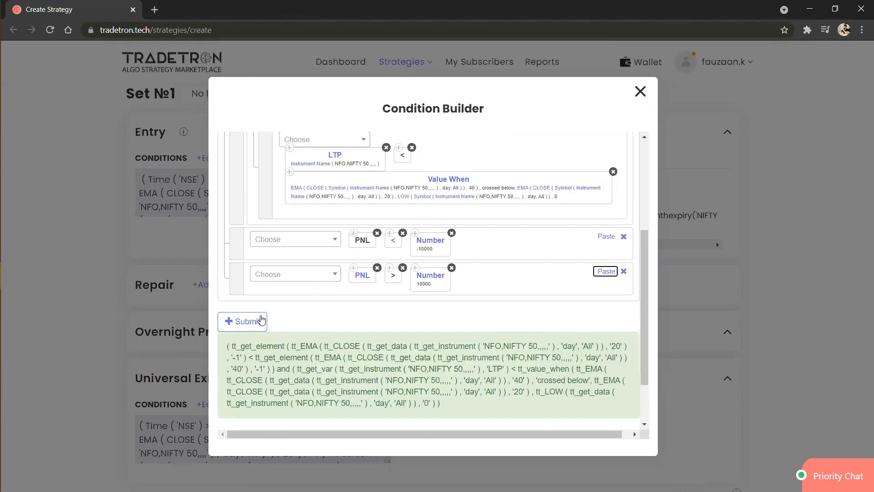
- Submit the Universal Exit conditions, check the generated expression and close the condition builder
click(262, 320)
scroll(435, 324, up, 3)
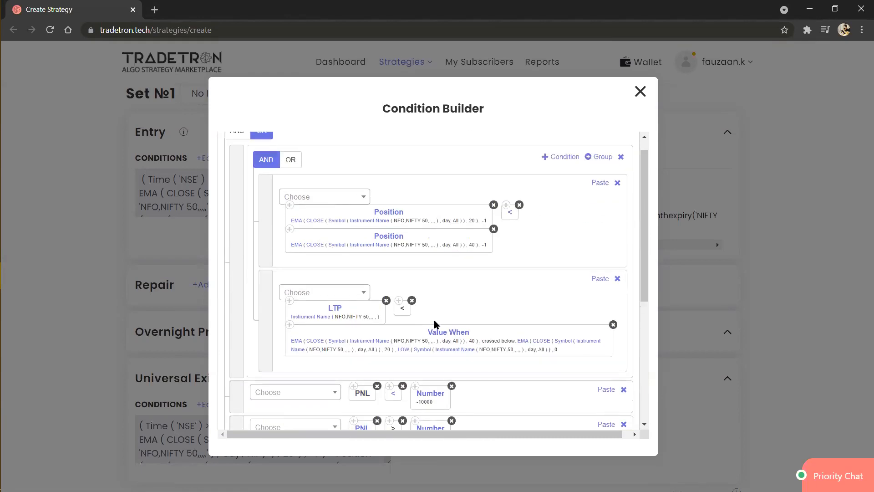
scroll(435, 324, up, 1)
scroll(437, 325, down, 4)
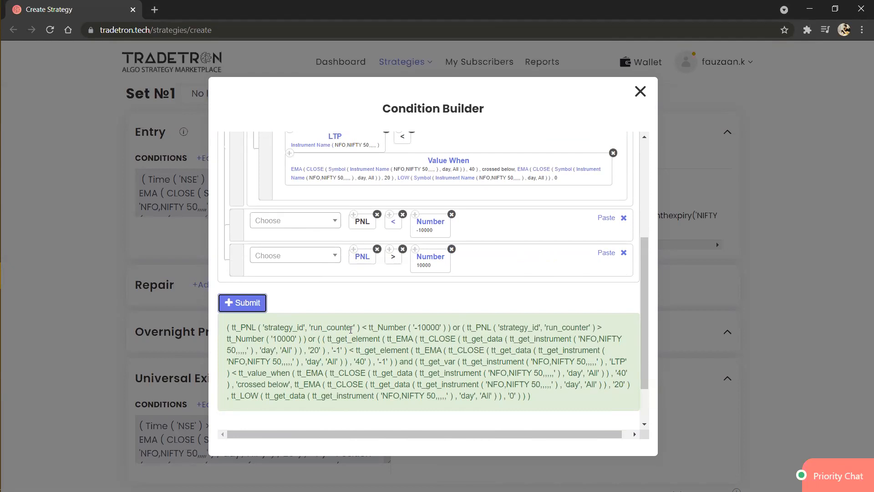
scroll(396, 299, up, 4)
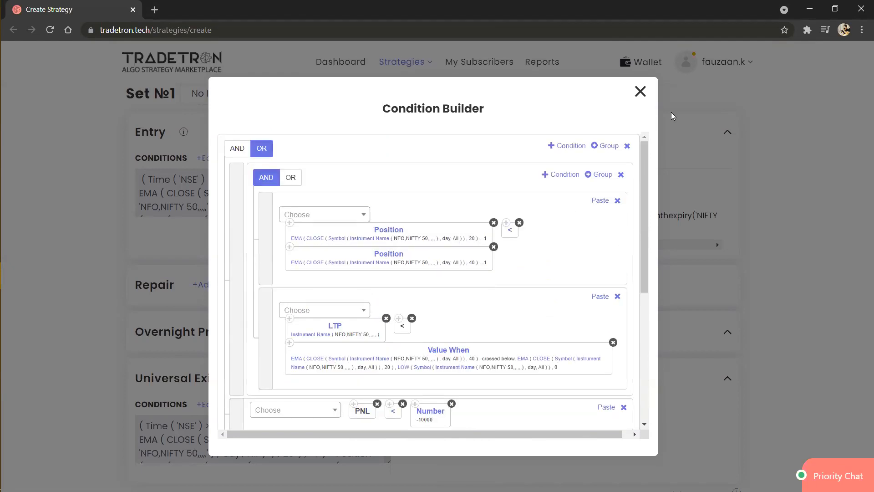
click(639, 92)
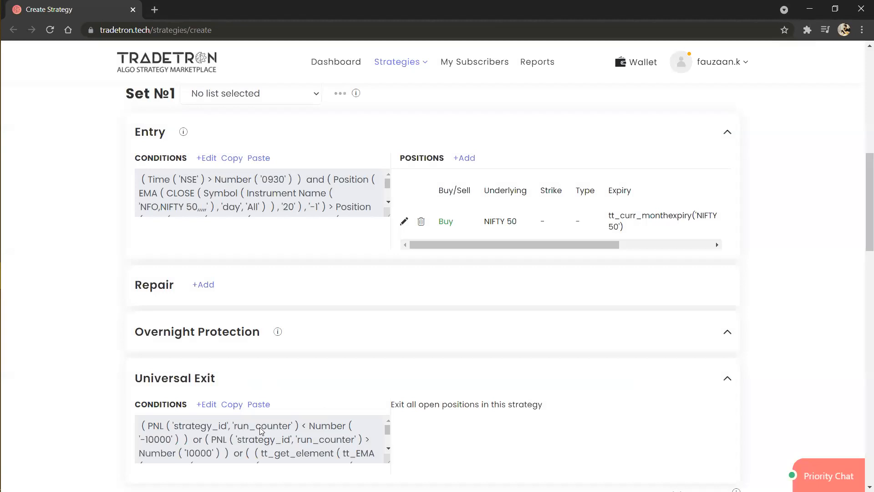
- Review the Advanced Settings and the Entry conditions of Set №1
scroll(348, 406, down, 5)
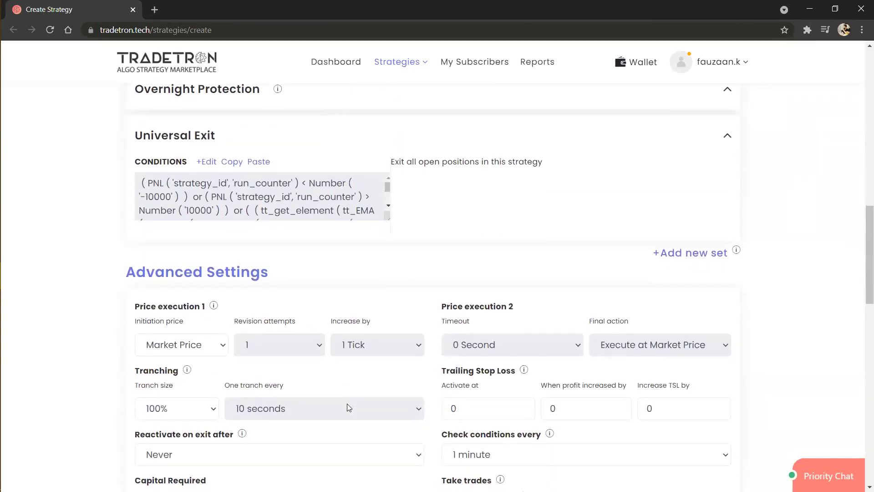
scroll(347, 404, down, 1)
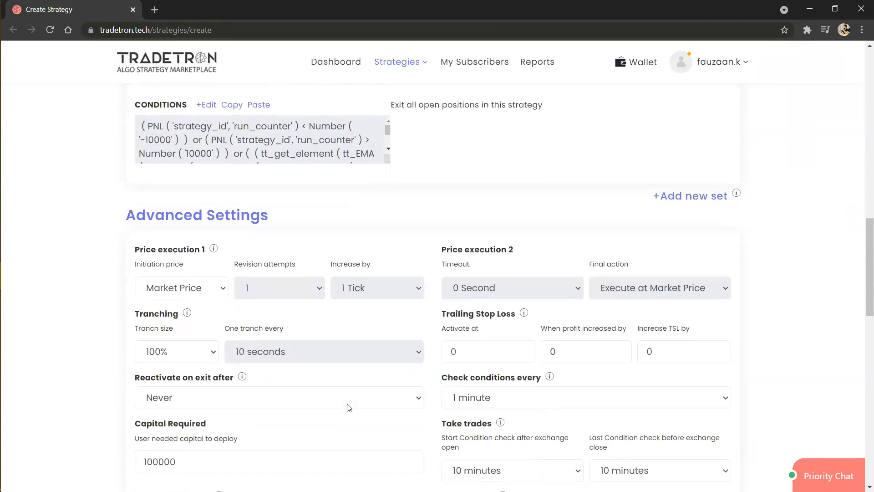
scroll(348, 406, down, 2)
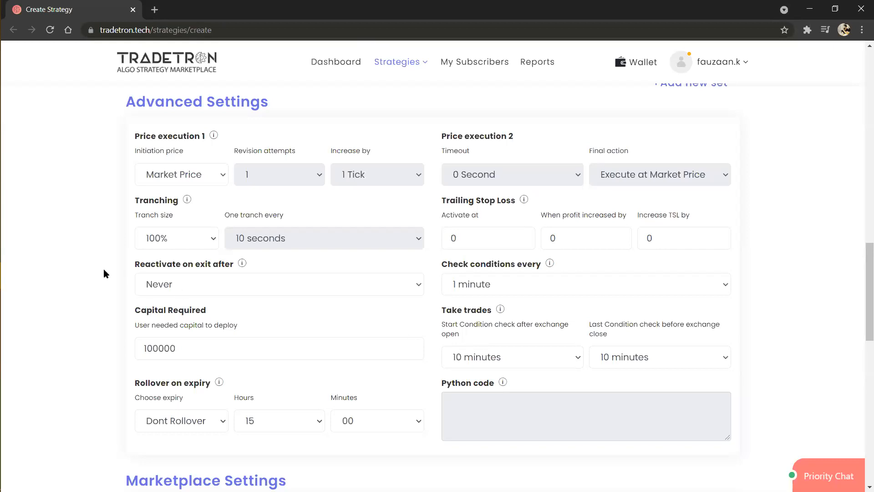
scroll(103, 269, up, 15)
scroll(103, 270, down, 5)
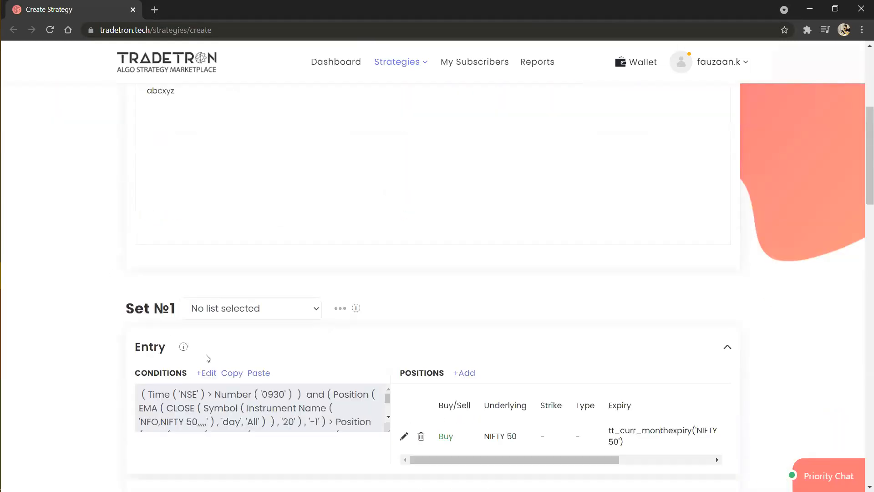
click(210, 374)
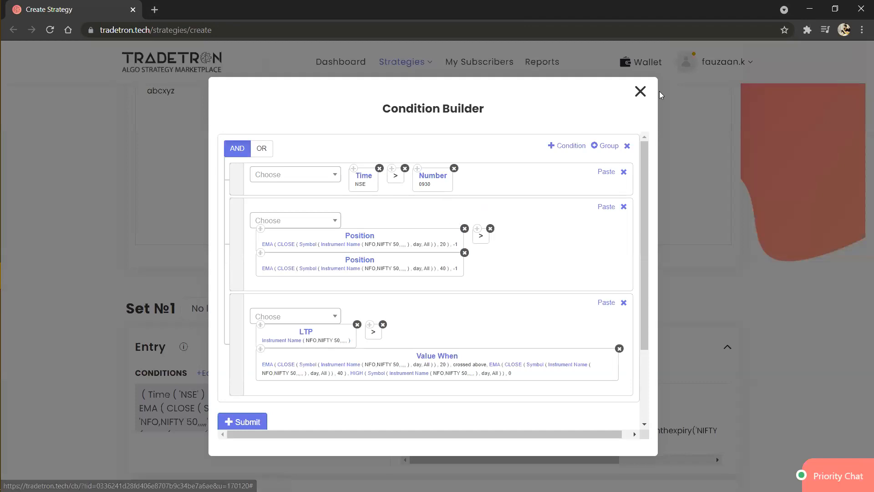
click(642, 92)
- Add an outer-level condition to the Universal Exit, starting with the Time keyword for exchange NSE and a > operator
scroll(396, 341, down, 15)
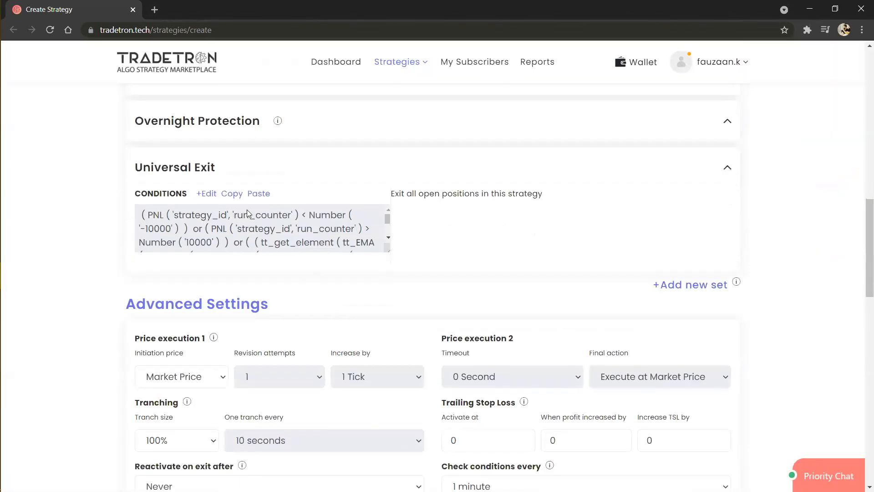
click(212, 194)
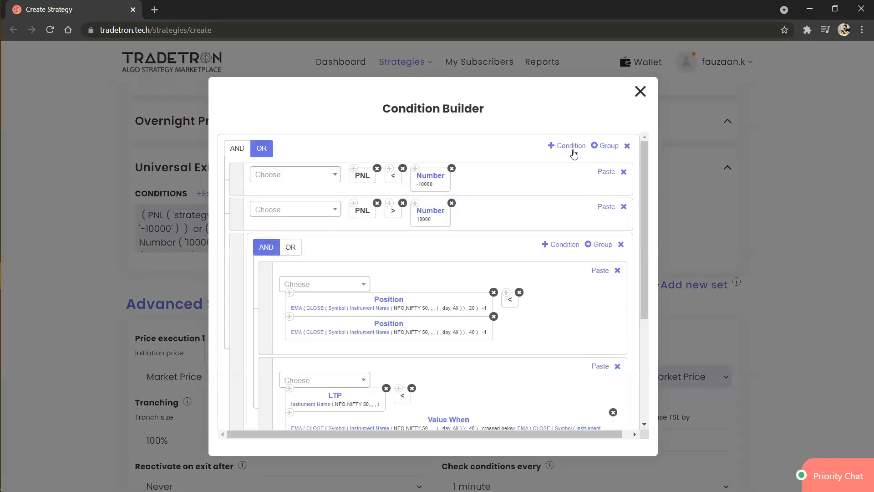
click(574, 151)
scroll(497, 246, down, 5)
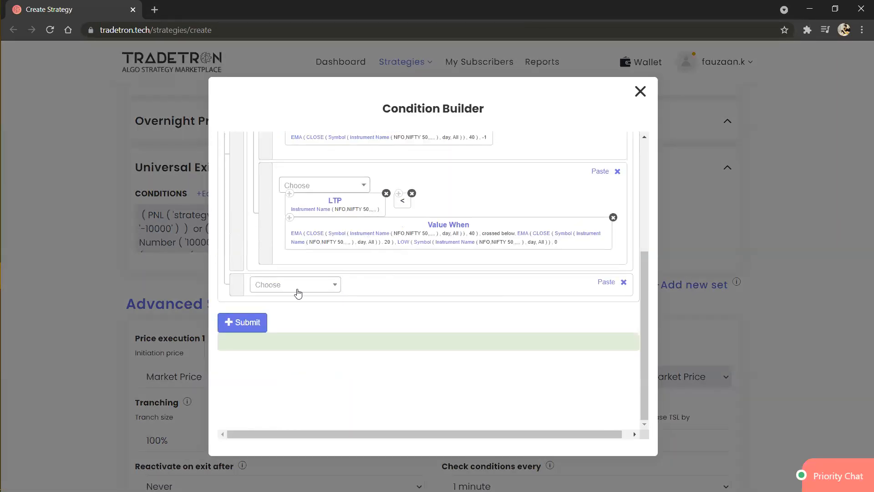
click(294, 286)
text(tim)
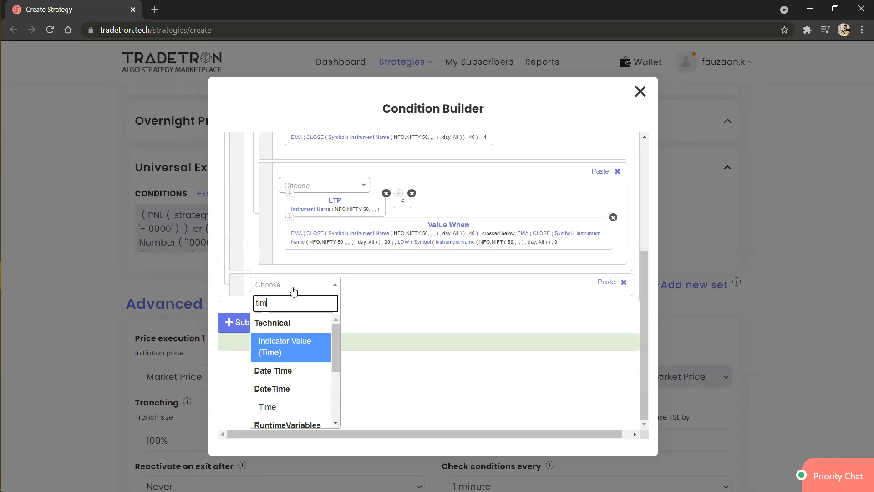
key(Down)
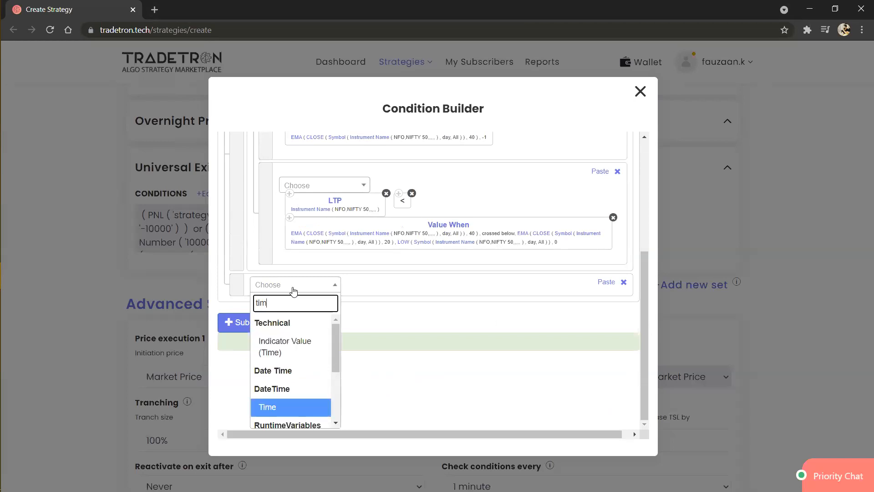
key(Return)
click(463, 380)
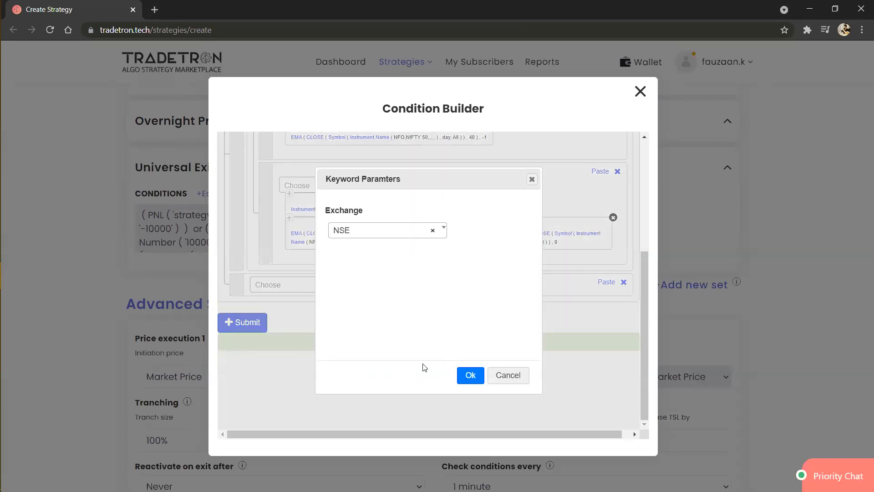
click(334, 284)
text(>)
key(Return)
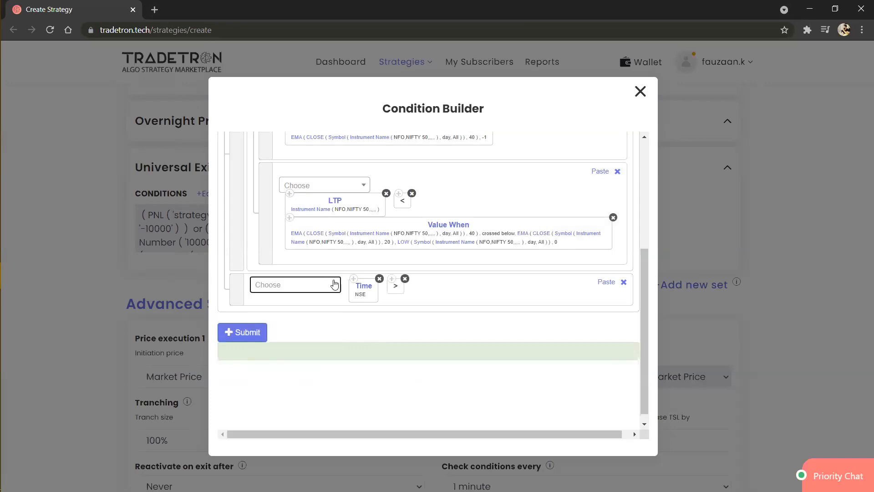
- Complete the Time condition with a Number keyword set to 1515, submit the exit conditions and close the builder
click(334, 284)
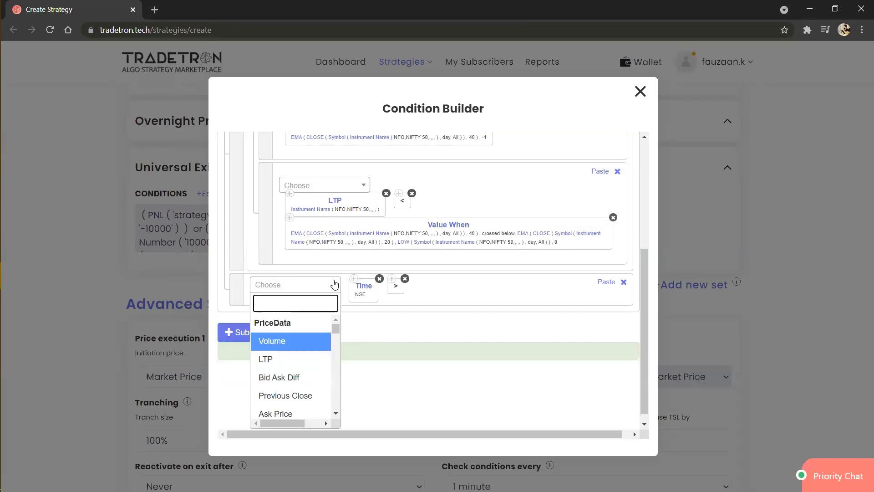
text(num)
key(Down)
key(Down)
key(Return)
key(Delete)
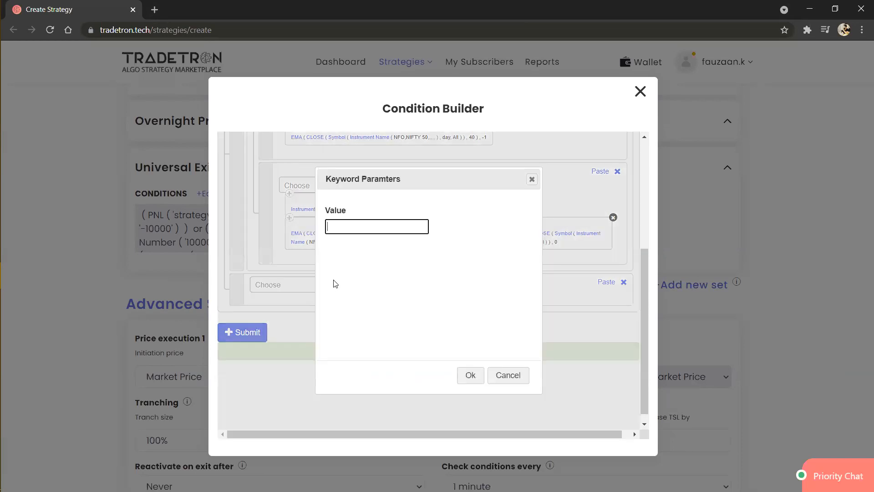
text(1.25)
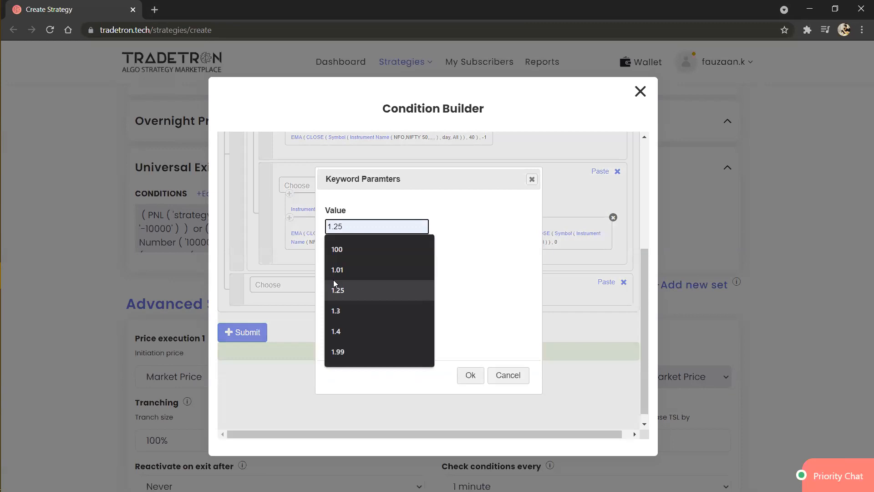
click(334, 281)
key(Return)
click(260, 332)
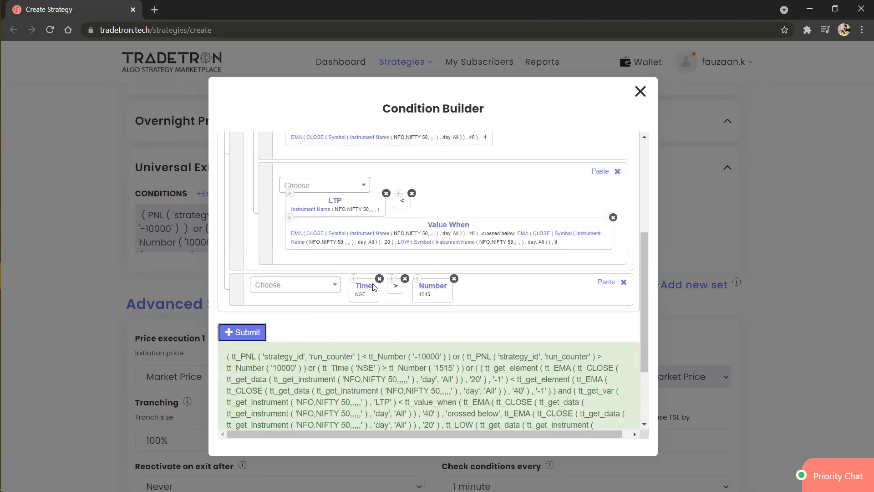
click(639, 91)
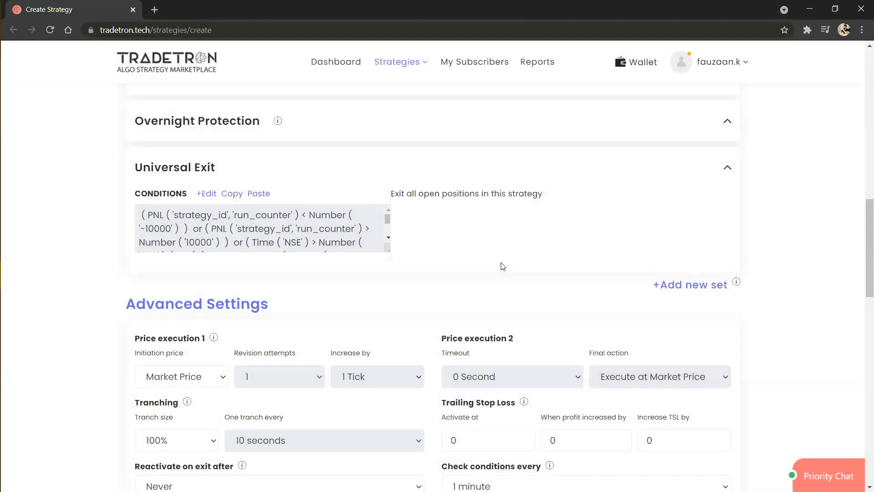
- Under Take trades, set the start check after exchange open and the last check before exchange close to 1 minute each
scroll(502, 267, down, 4)
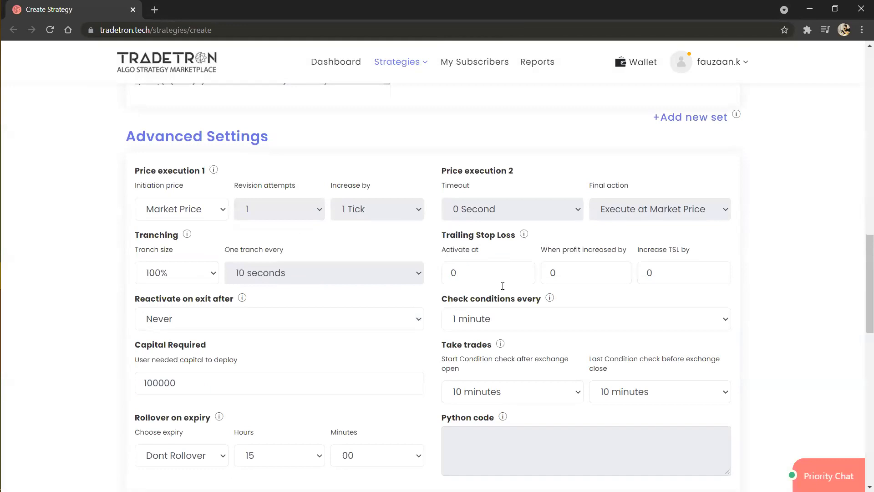
click(621, 392)
click(628, 328)
click(545, 399)
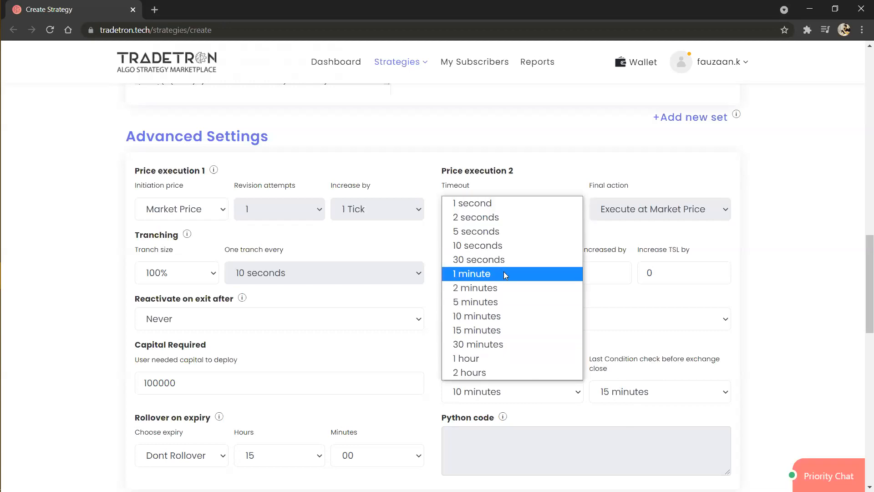
click(503, 273)
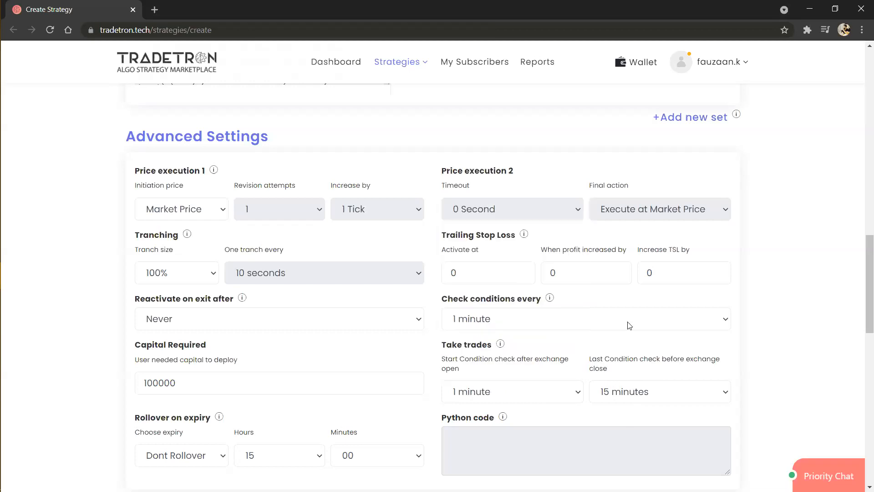
click(646, 392)
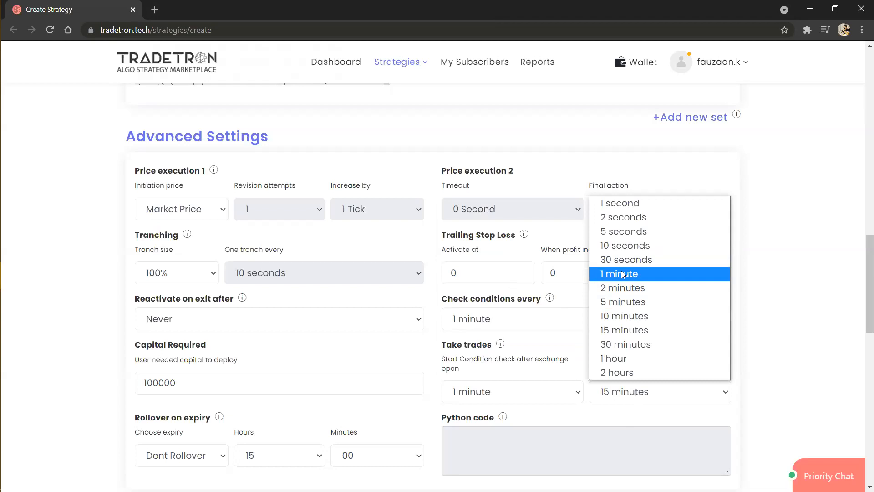
click(622, 273)
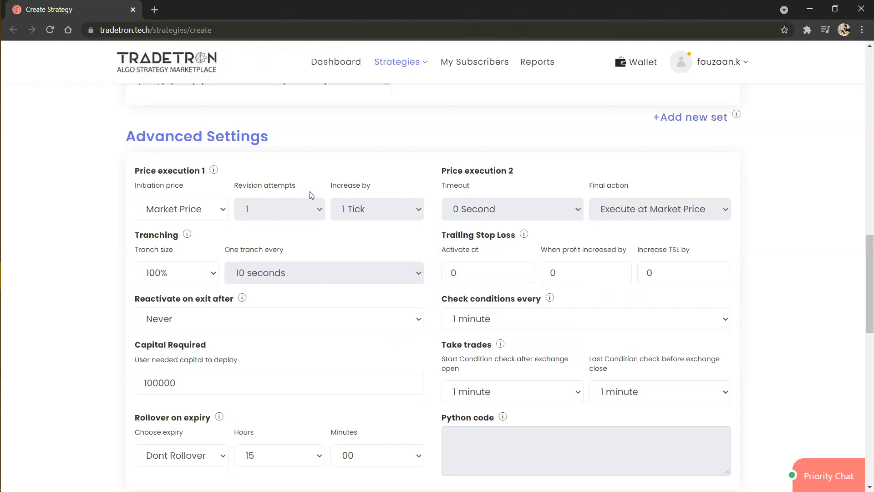
- Keep Market Price as the initiation price and set the tranch size to 50%
click(187, 209)
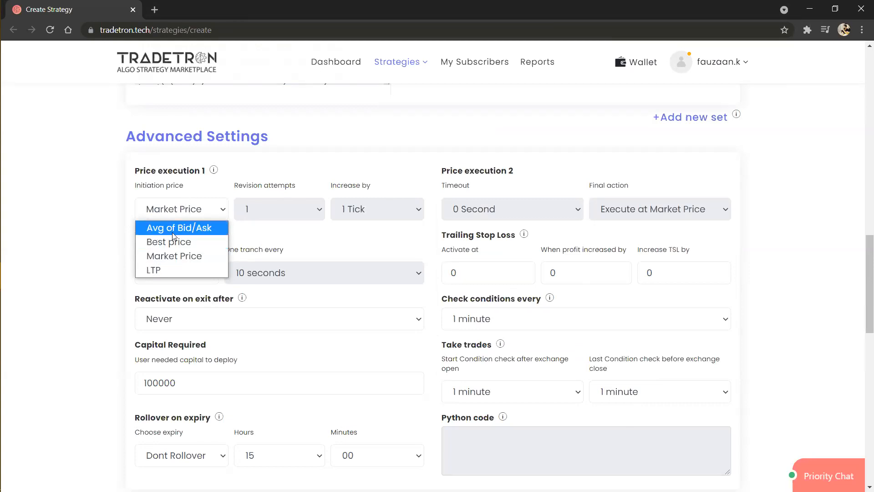
click(189, 257)
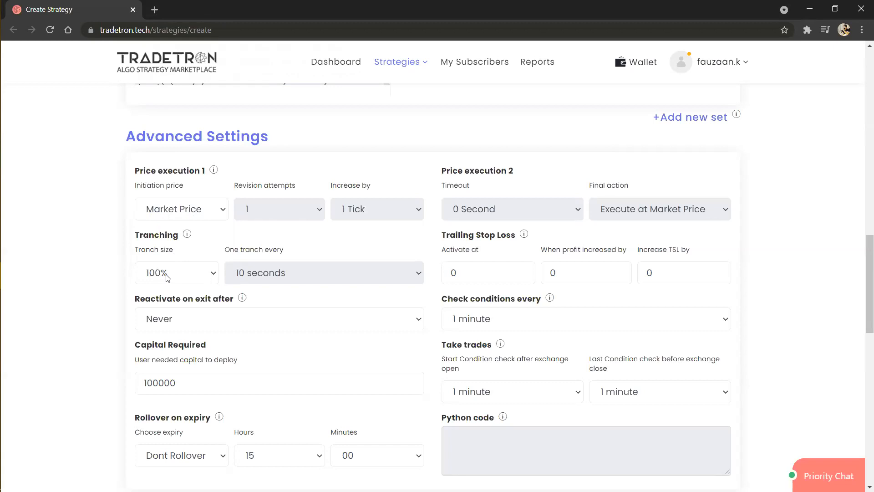
click(201, 278)
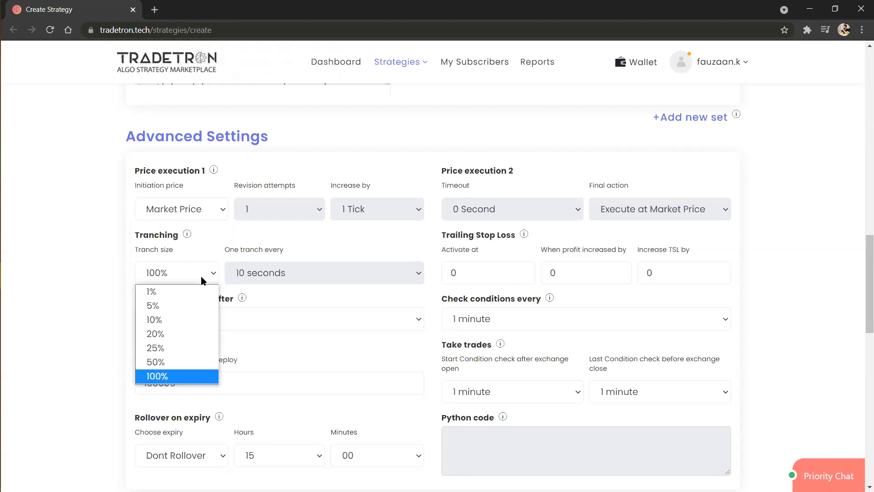
click(202, 277)
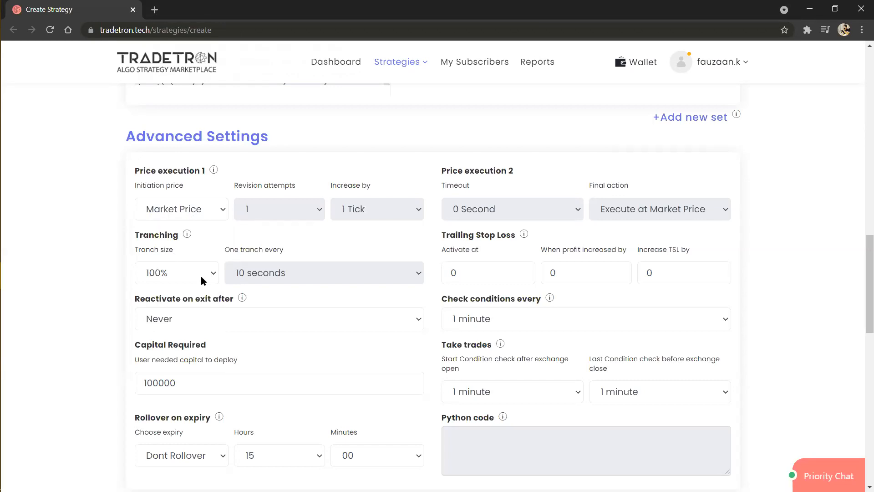
click(201, 276)
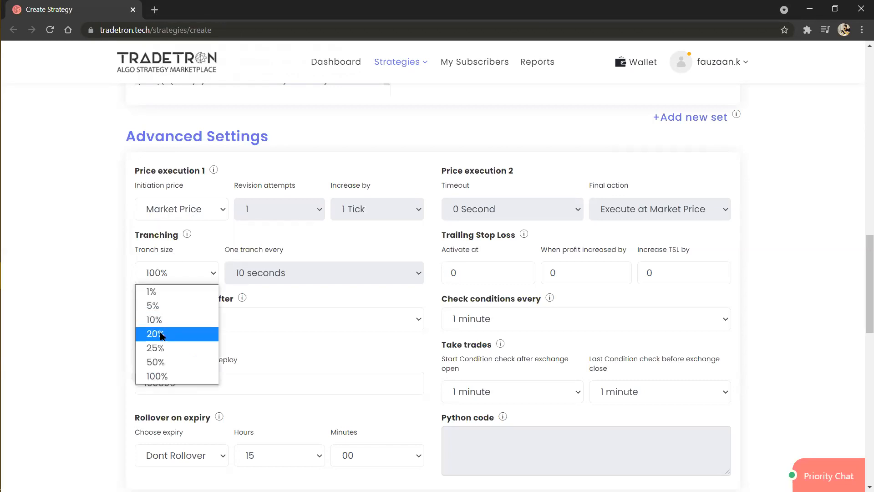
click(163, 362)
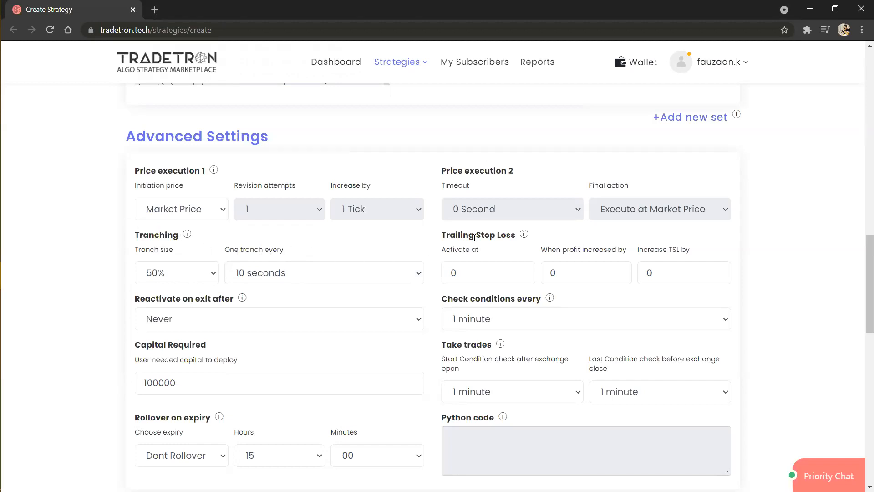
scroll(474, 237, down, 1)
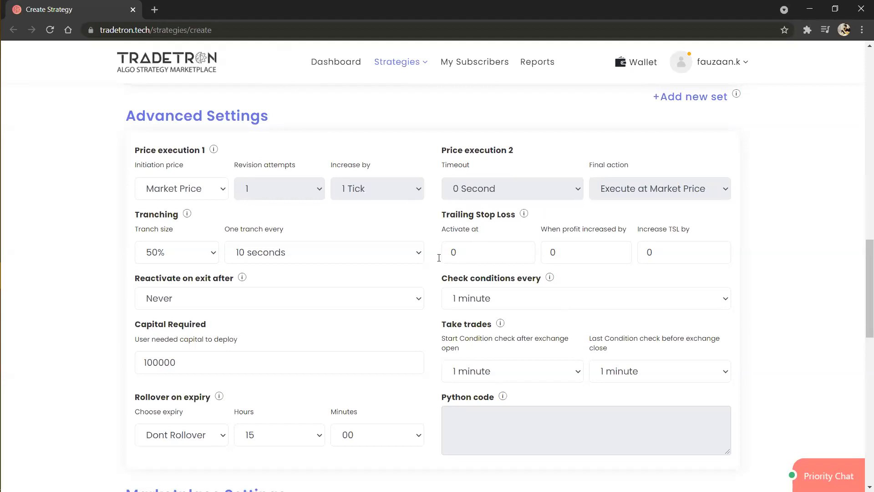
scroll(265, 326, down, 1)
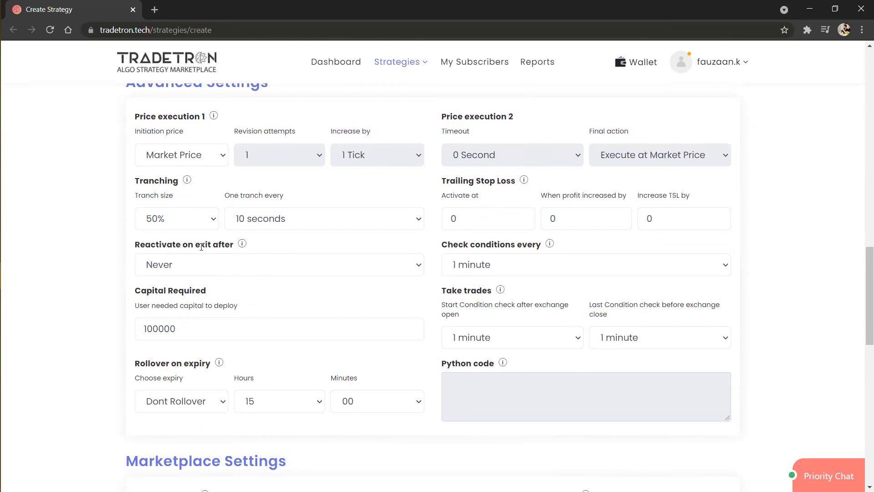
scroll(163, 259, up, 4)
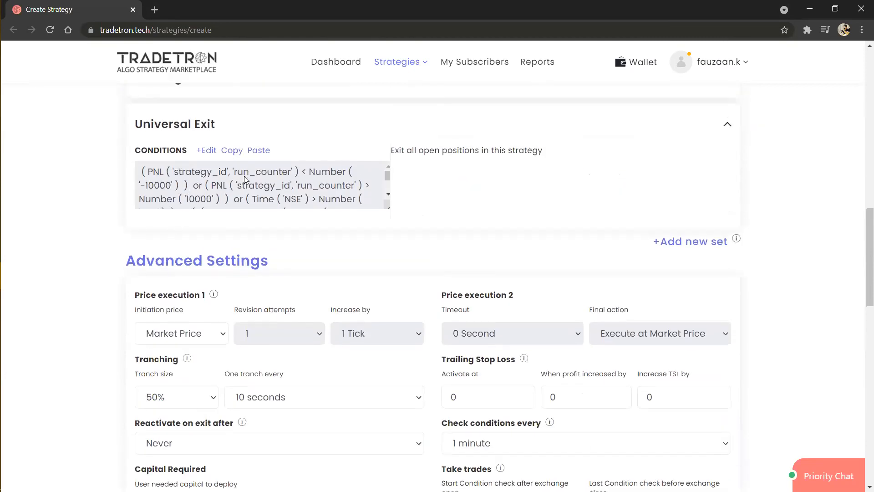
- Review the Universal Exit conditions in the condition builder and close it without changes
click(209, 152)
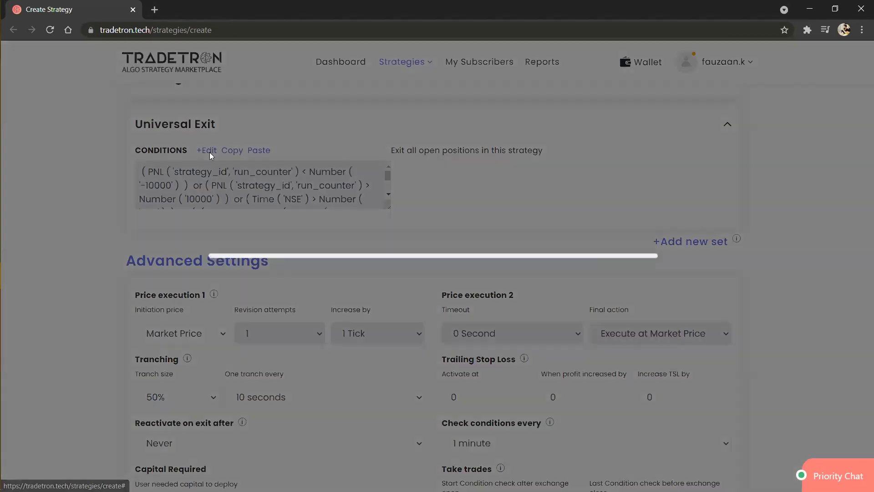
scroll(454, 255, down, 2)
scroll(455, 255, up, 2)
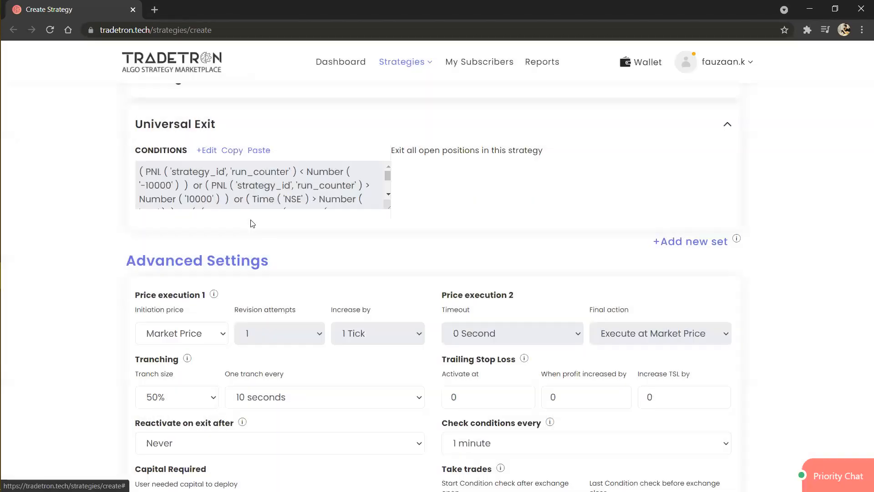
- Keep Reactivate on exit after at Never and set Check conditions every to Check continuously
scroll(110, 339, down, 3)
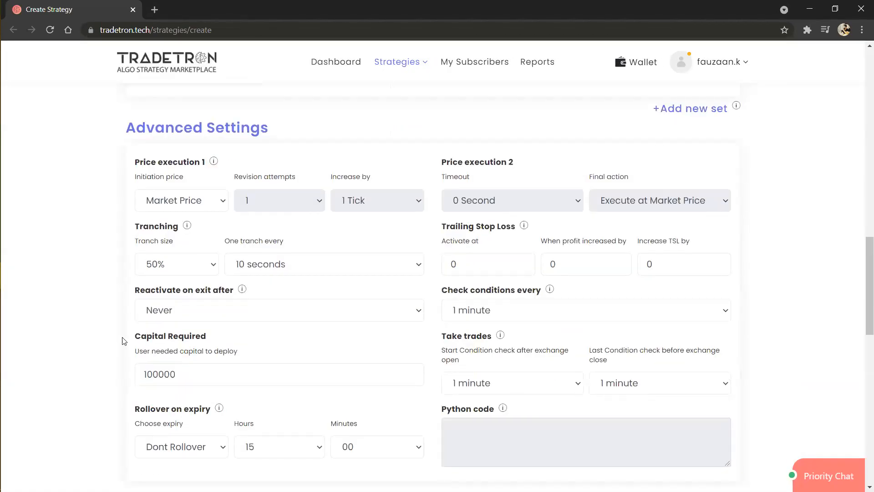
click(173, 310)
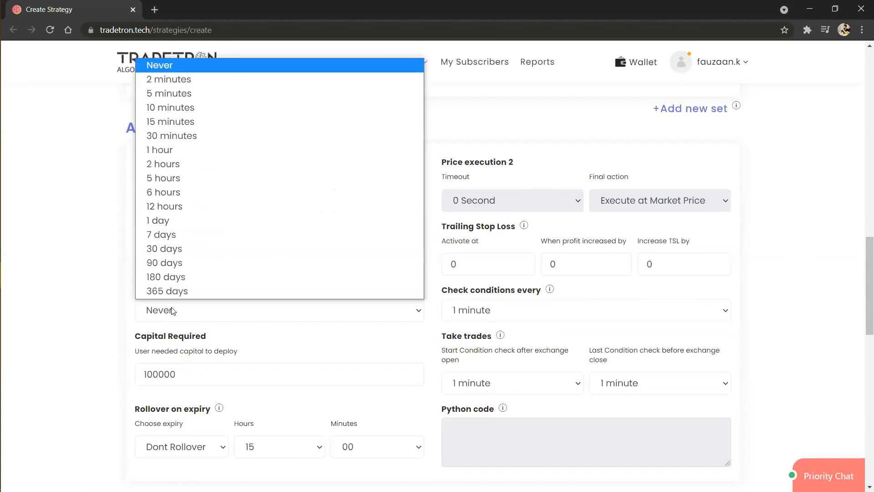
click(172, 311)
click(172, 311)
click(172, 311)
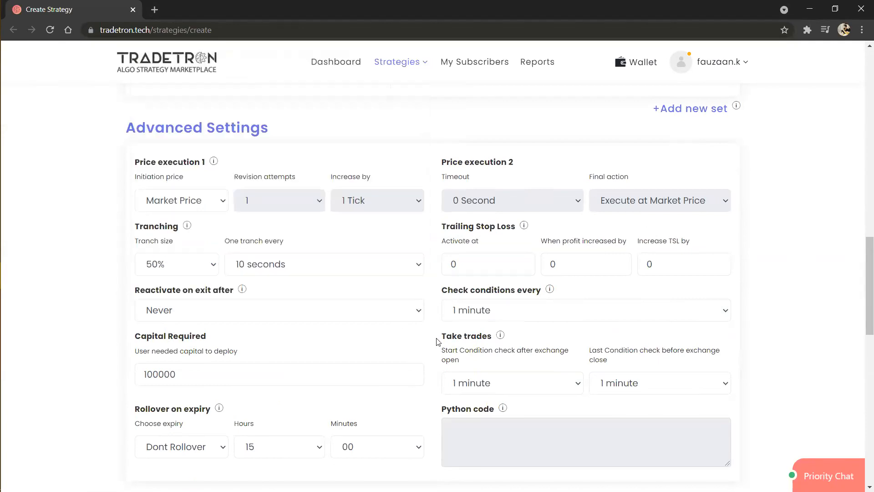
click(517, 319)
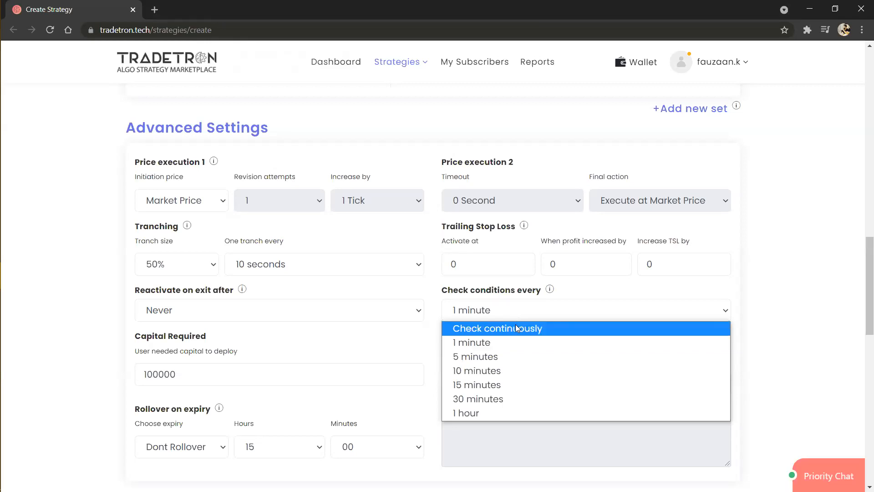
click(516, 328)
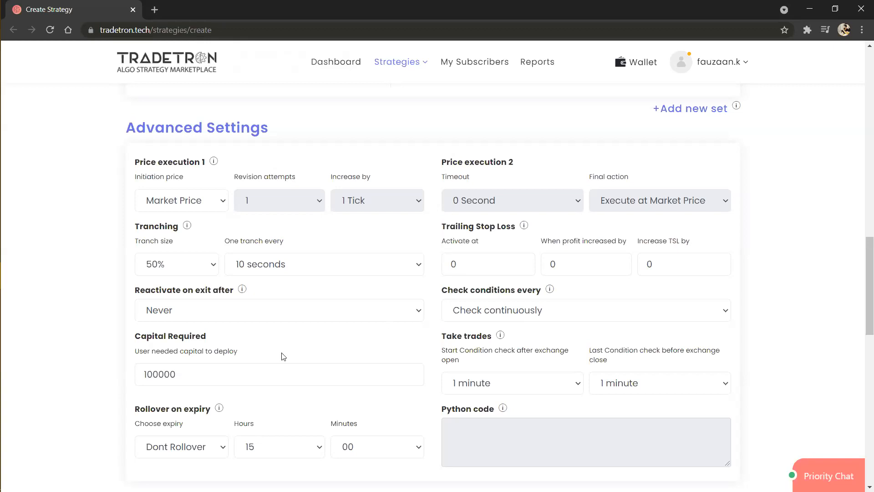
- Set Rollover on expiry to Next Week in the advanced settings
scroll(181, 330, down, 1)
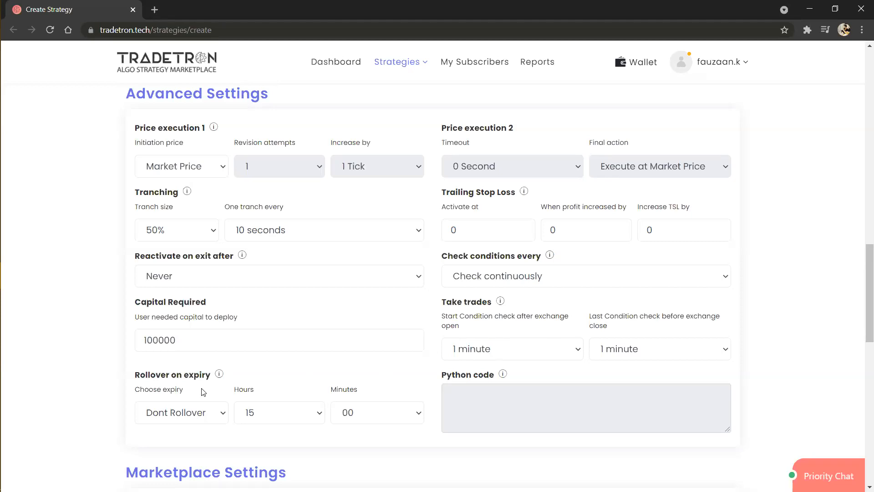
scroll(203, 392, down, 2)
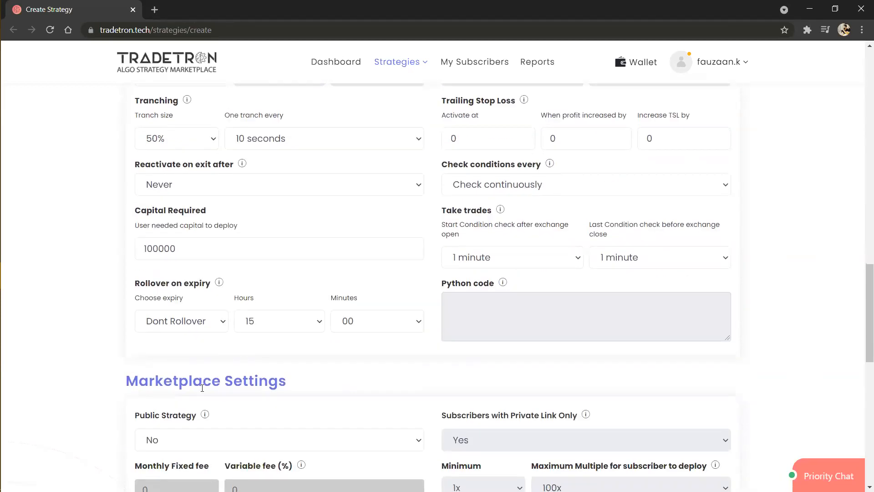
click(218, 322)
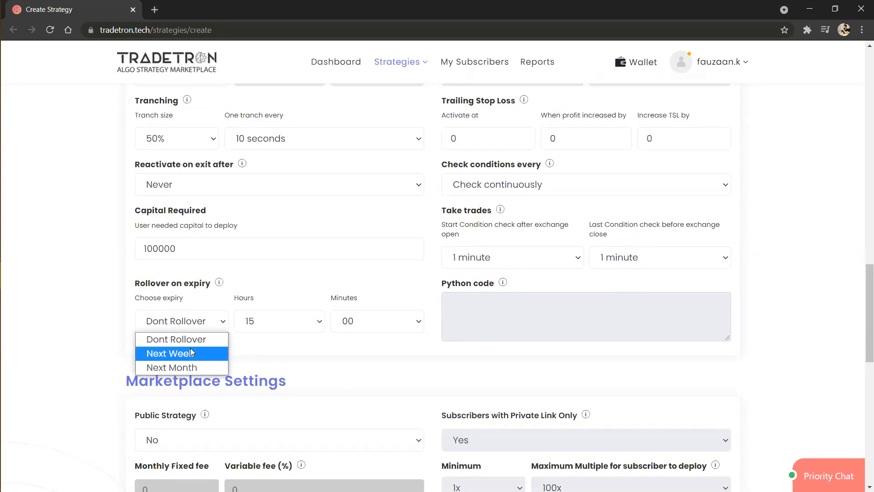
click(190, 348)
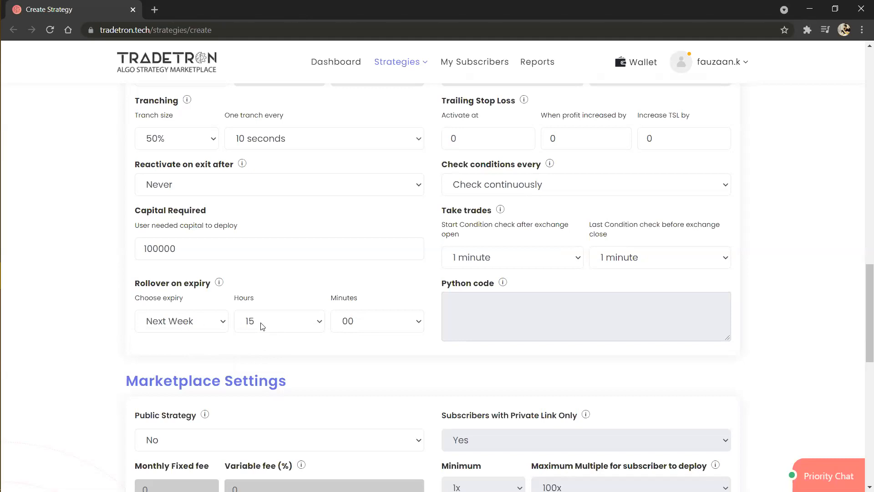
click(191, 324)
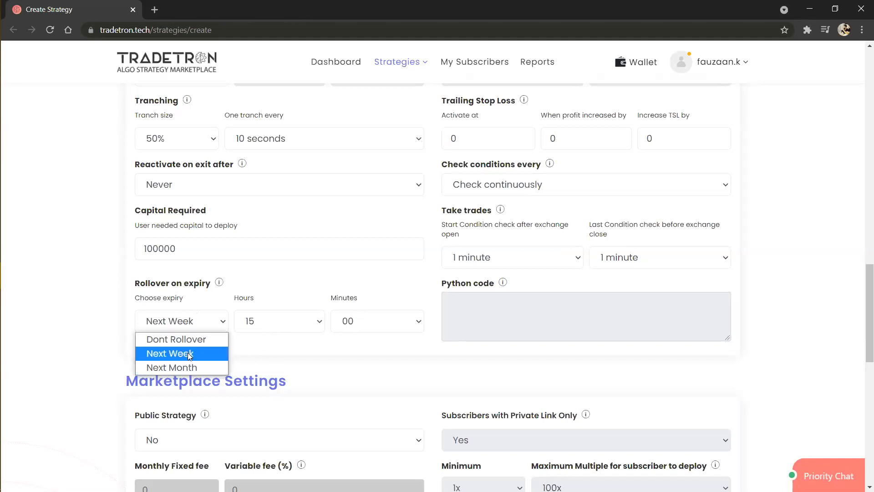
click(189, 355)
- In the marketplace settings, set Public Strategy to Yes and keep Subscribers with Private Link Only at Yes
scroll(188, 353, down, 4)
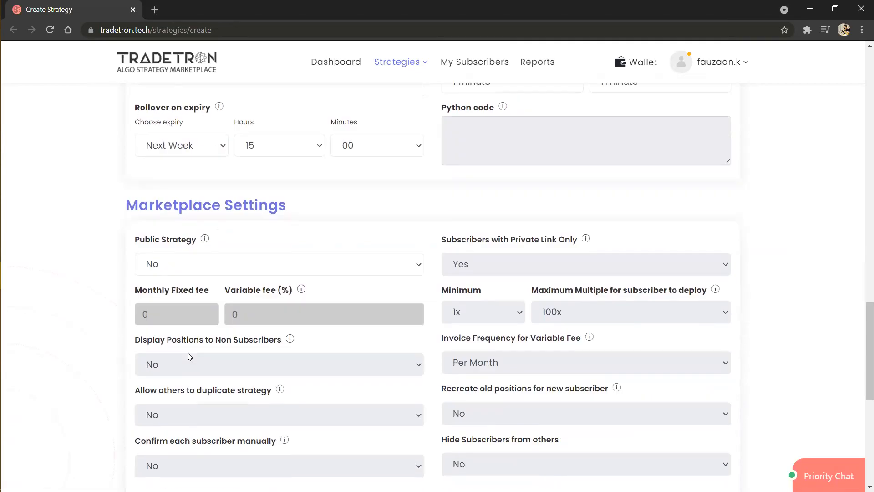
scroll(189, 356, down, 2)
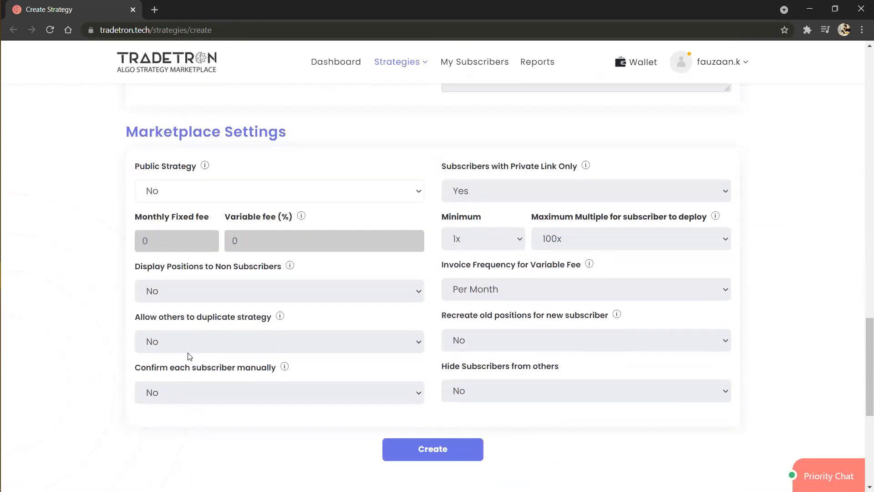
click(188, 199)
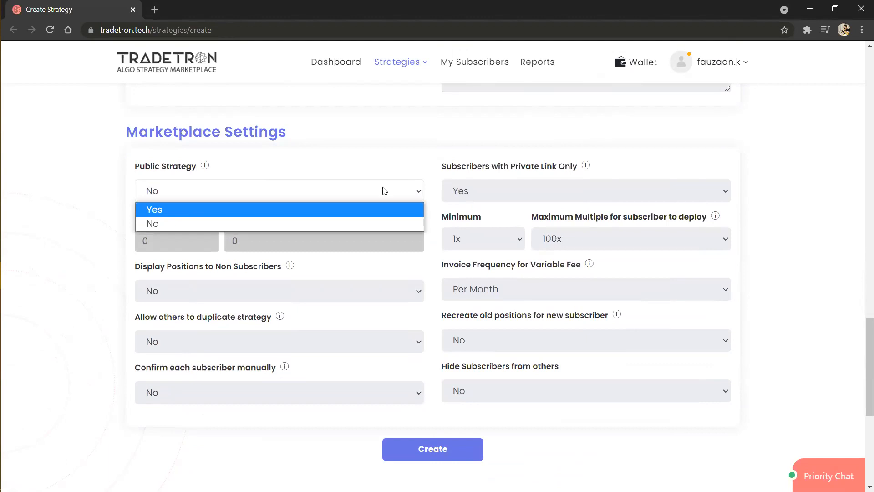
key(Return)
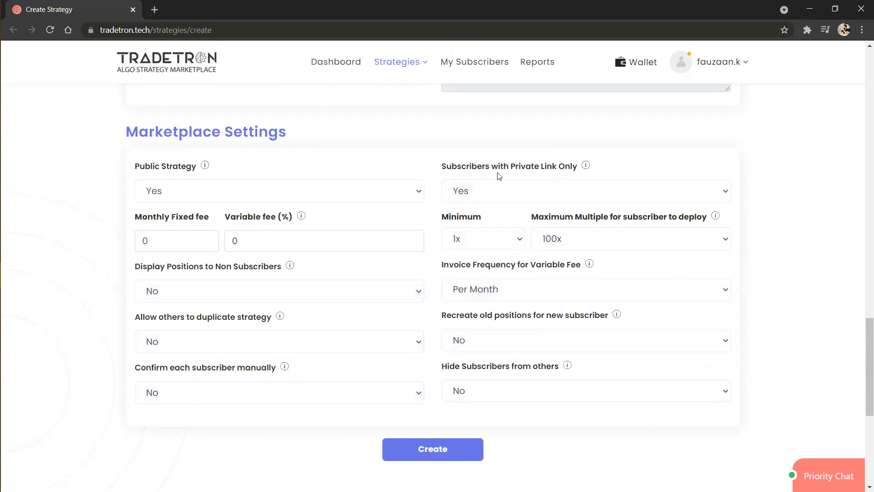
click(566, 195)
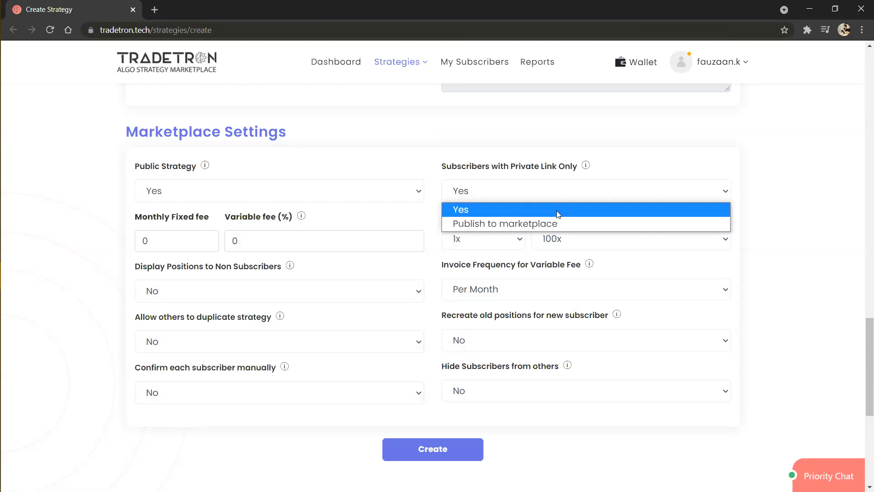
click(545, 208)
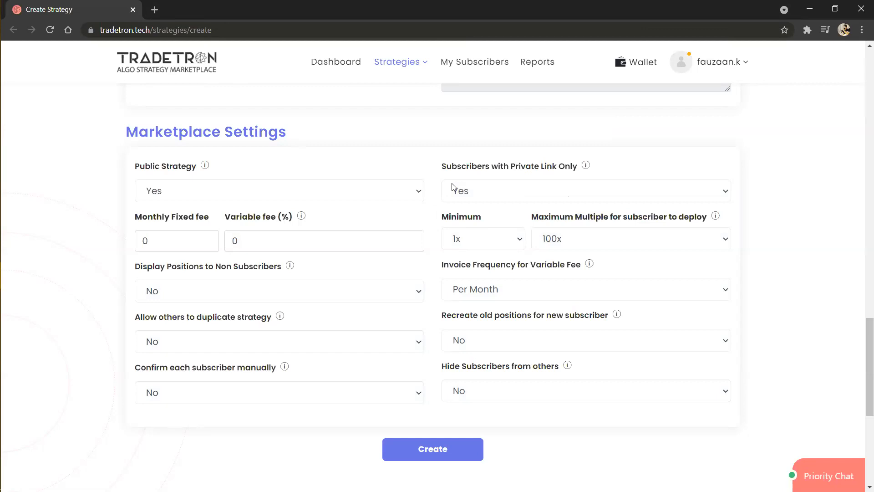
click(569, 30)
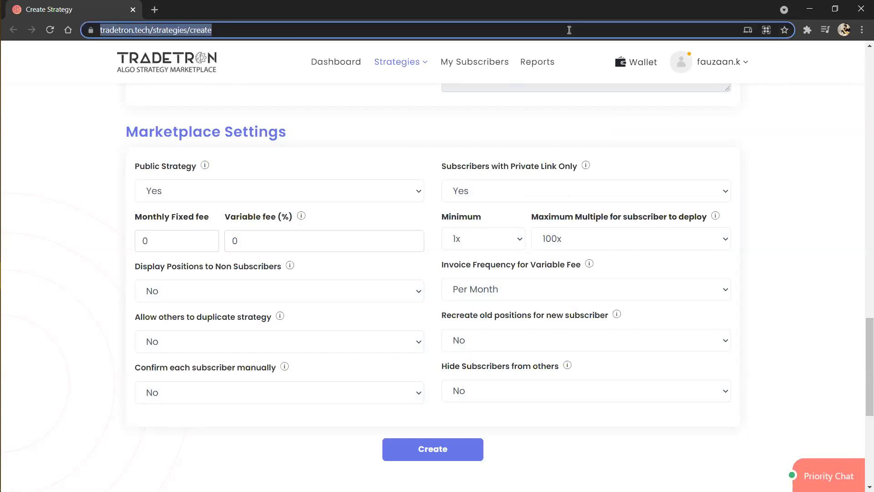
click(432, 189)
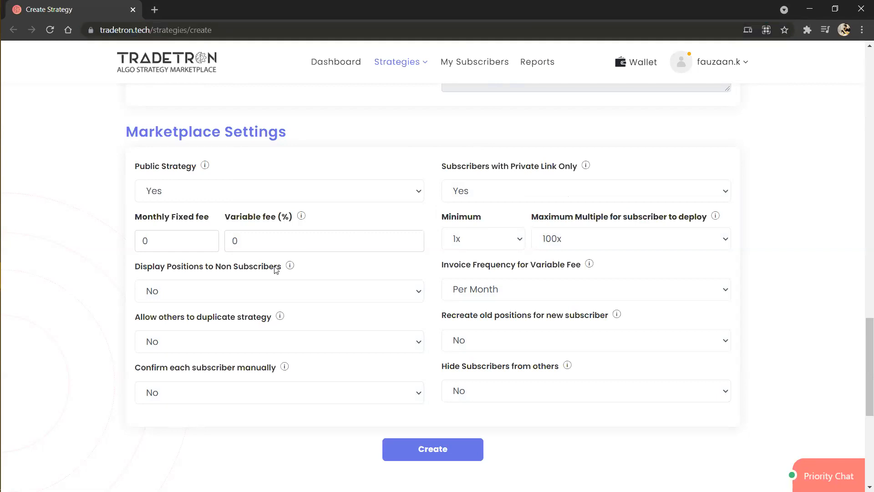
- Examine the strategy duplication, variable fee invoice frequency, monthly fixed fee and variable fee settings without changing them
click(268, 341)
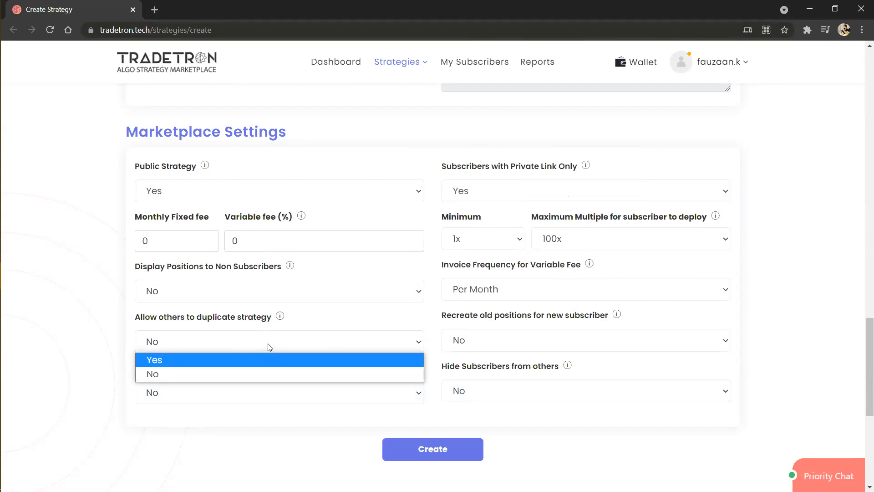
click(270, 347)
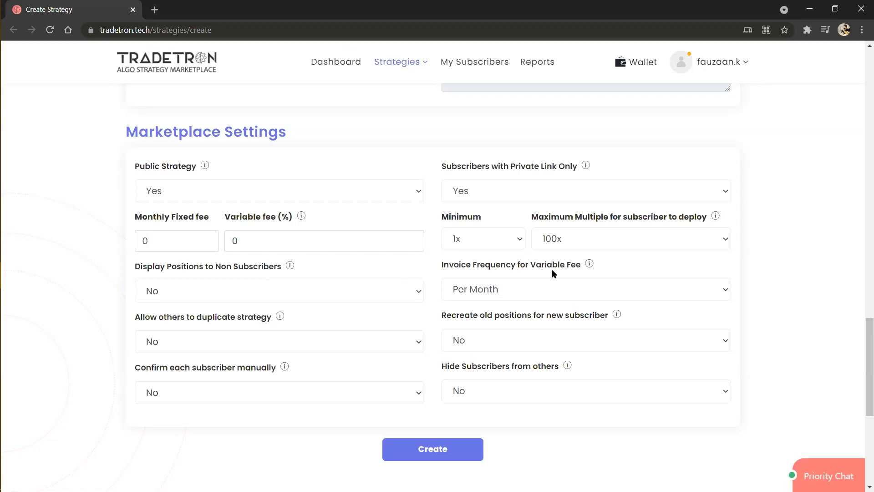
click(545, 296)
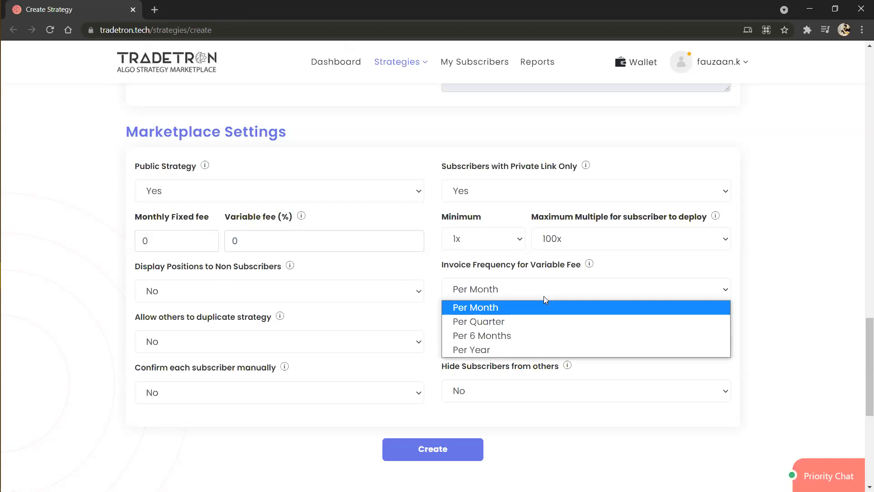
click(544, 297)
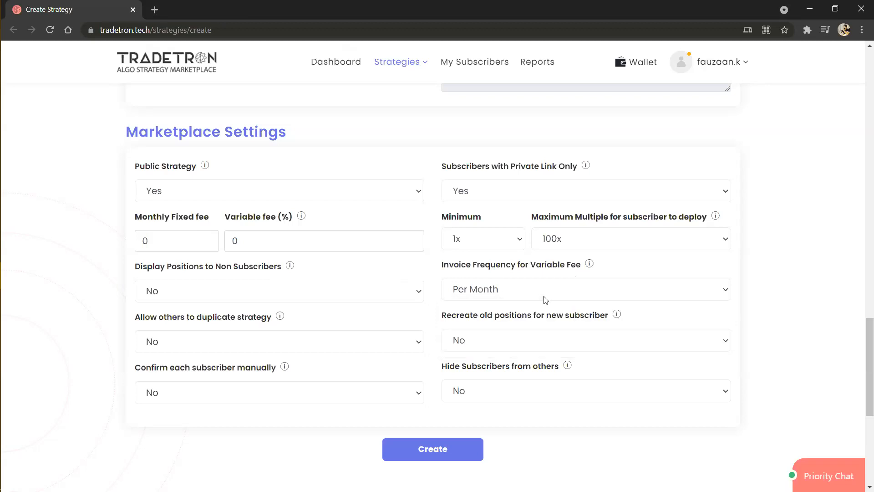
click(180, 234)
click(267, 237)
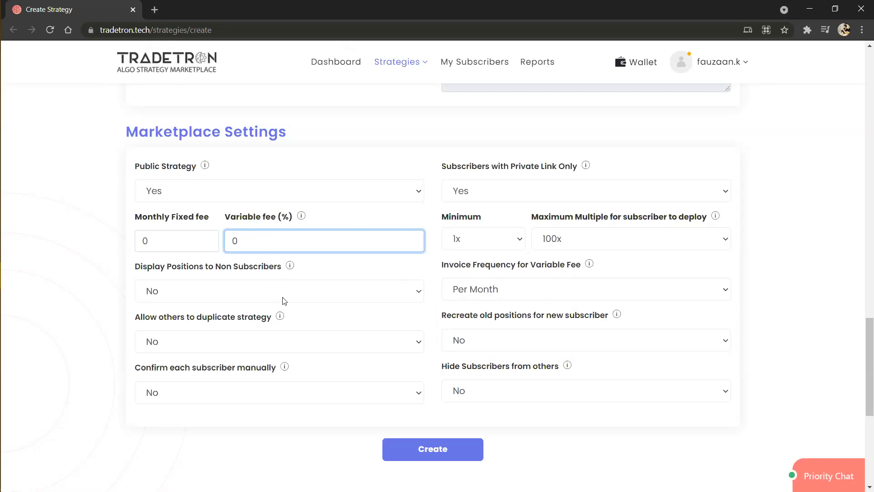
- Set Allow others to duplicate strategy to Yes, create the strategy and close the dialog
click(288, 339)
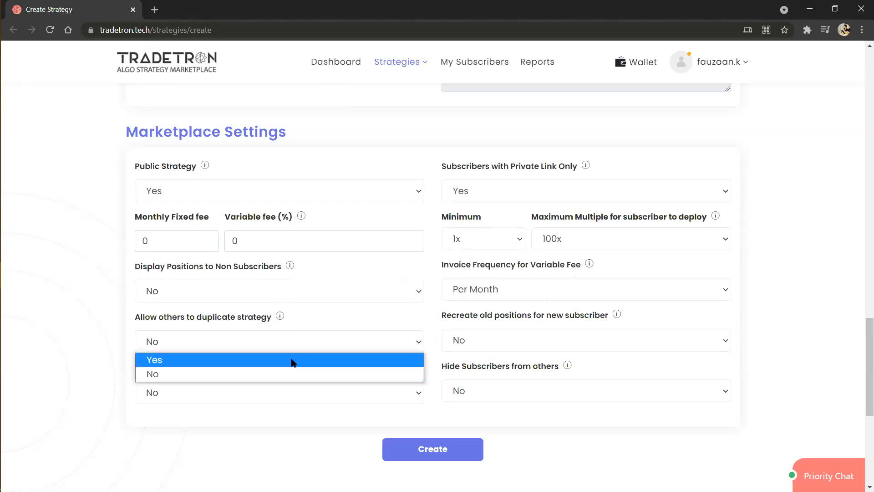
click(292, 360)
scroll(461, 354, down, 1)
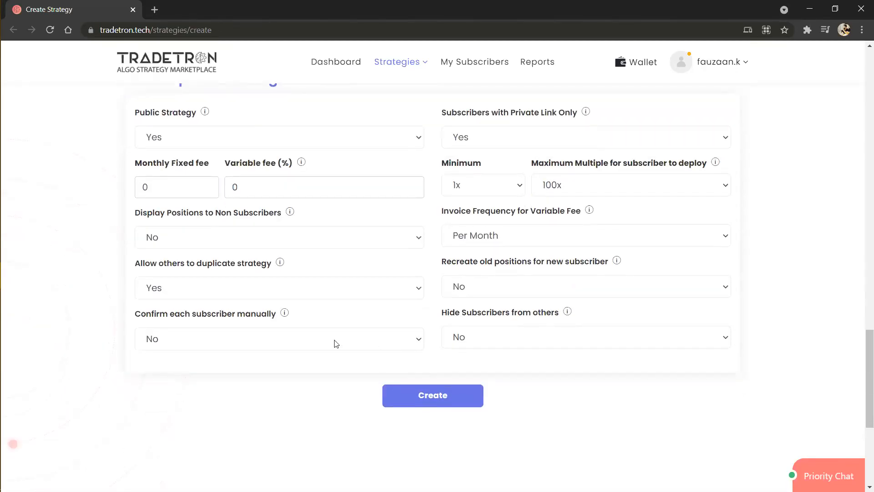
click(423, 394)
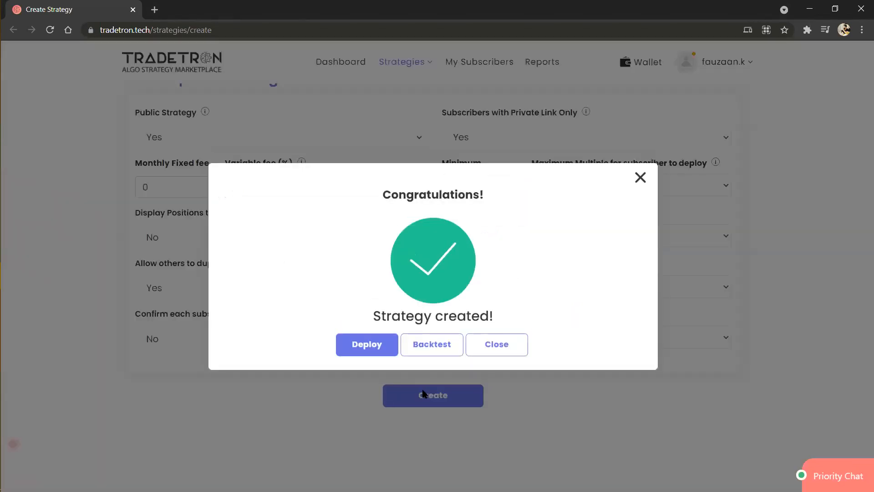
click(485, 348)
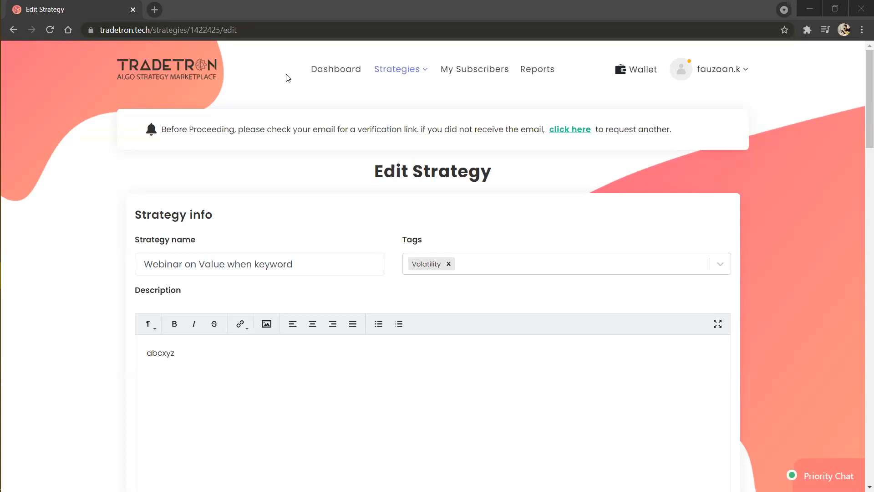
- Add a Repair Once section below the Entry section of Set 1 in the strategy editor
scroll(103, 385, down, 3)
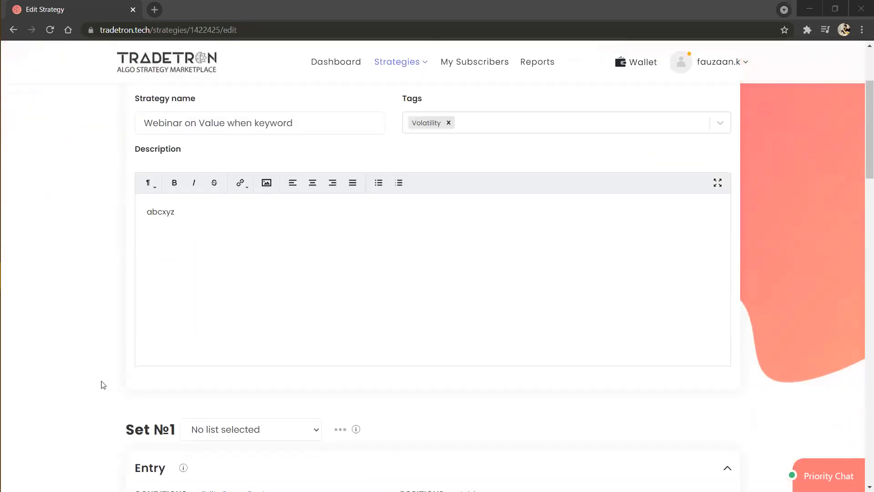
scroll(104, 385, down, 6)
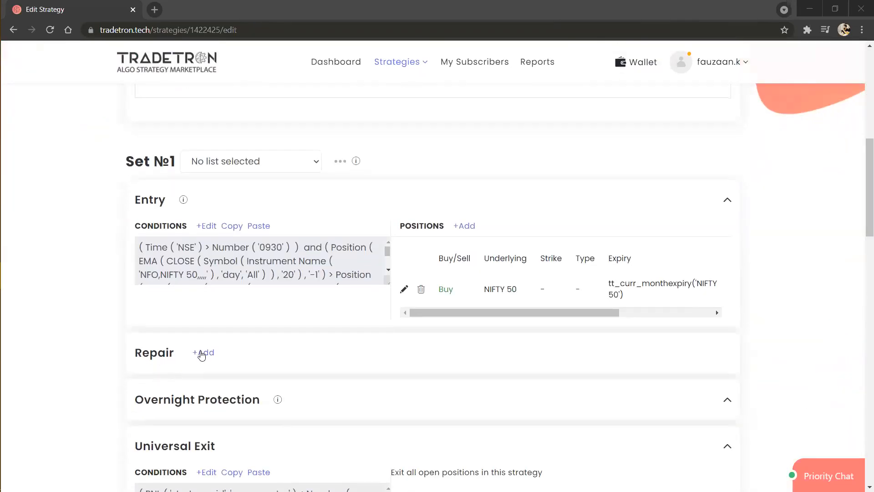
click(202, 354)
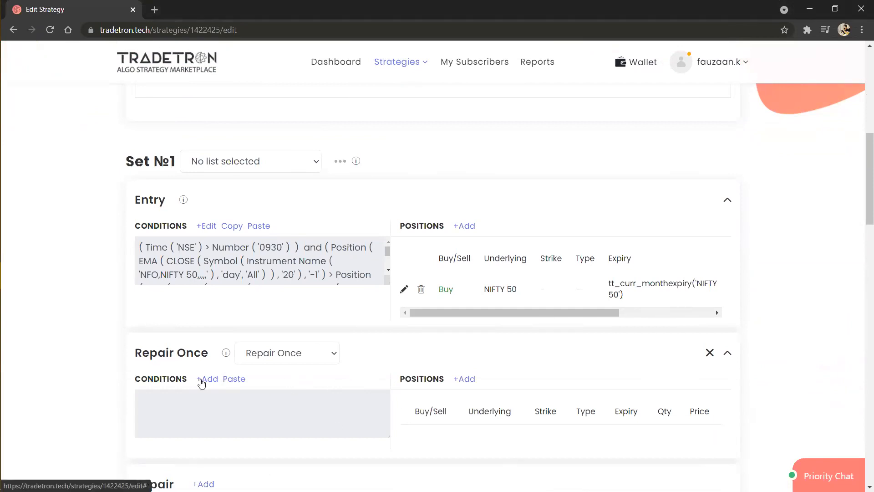
- Search the Repair Once condition keywords for "trade" and close the condition builder without adding a condition
click(201, 381)
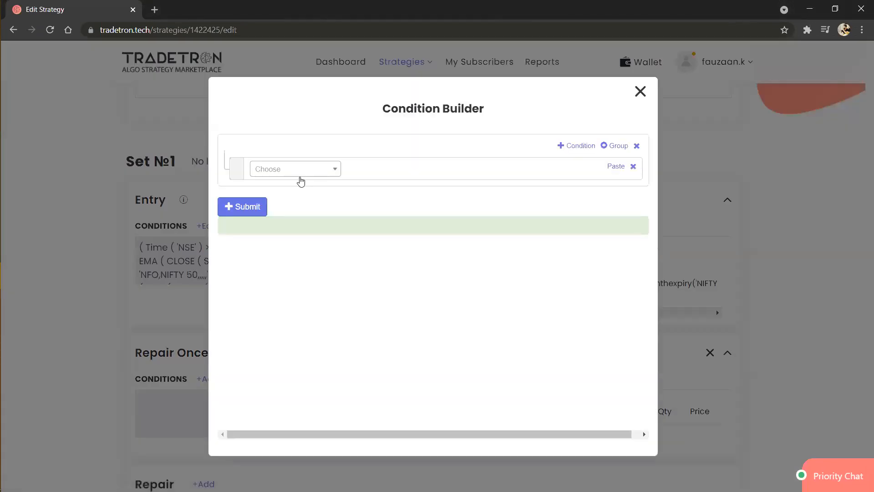
click(301, 181)
text(trade)
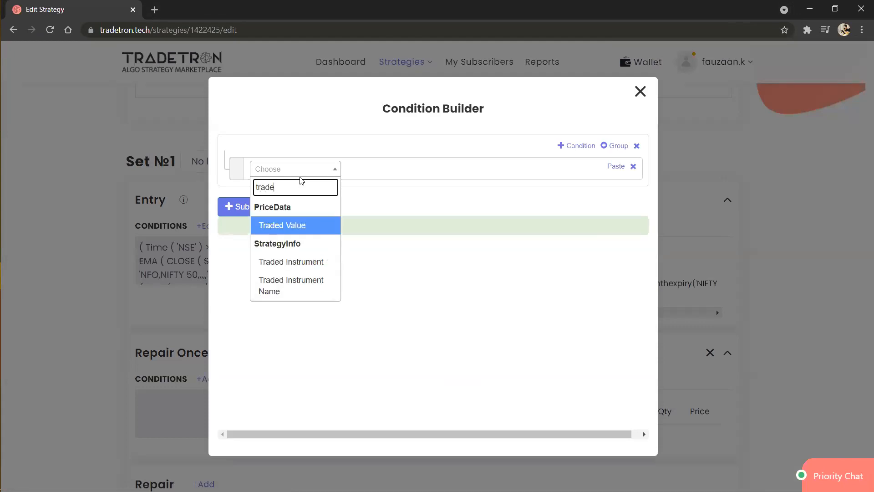
click(640, 92)
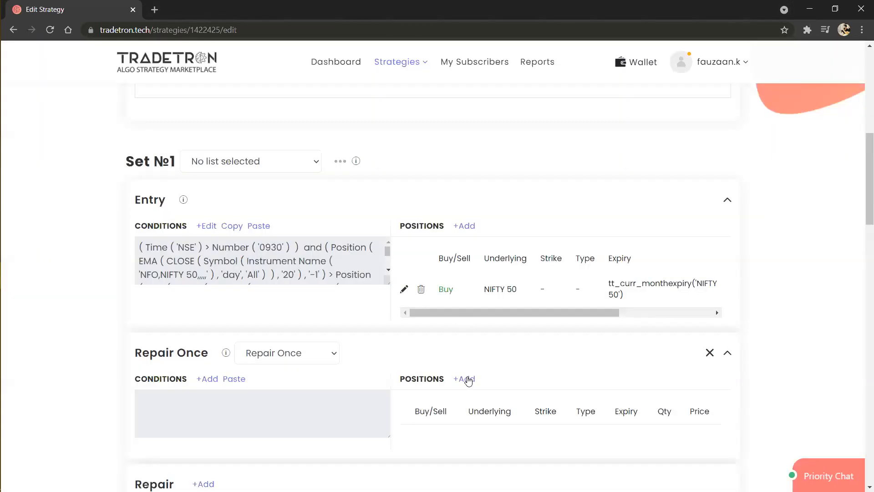
- Start a new Sell position in the Repair Once section on the NFO exchange with NIFTY 50 as underlying
click(468, 379)
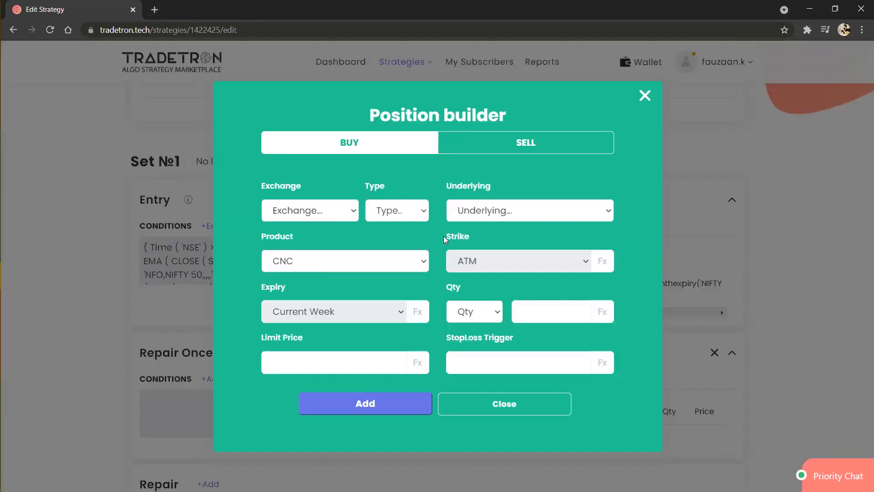
click(352, 217)
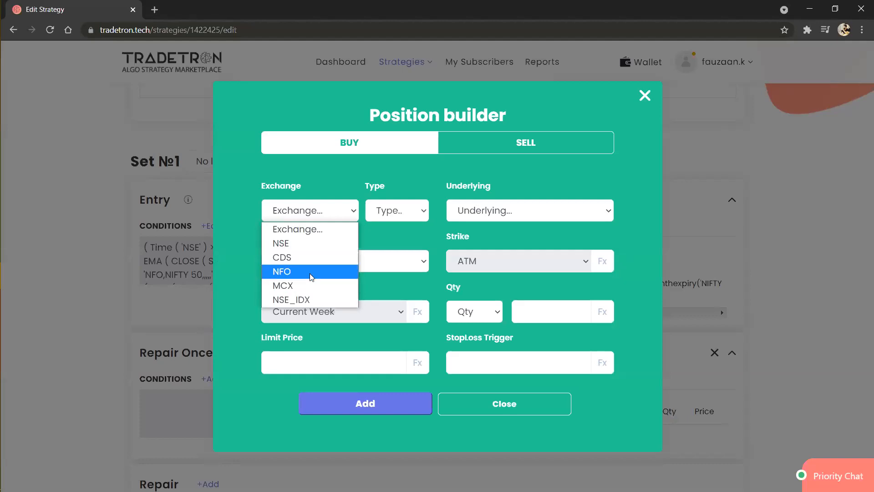
click(490, 209)
text(ni)
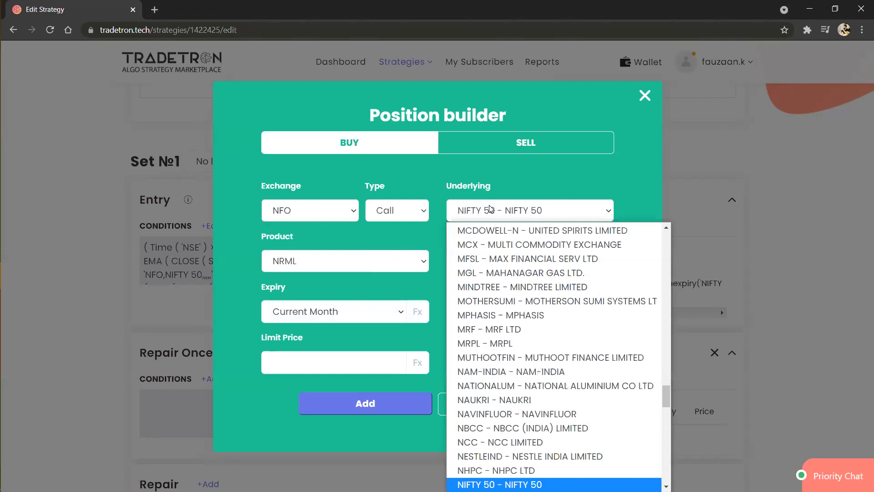
key(Return)
click(537, 142)
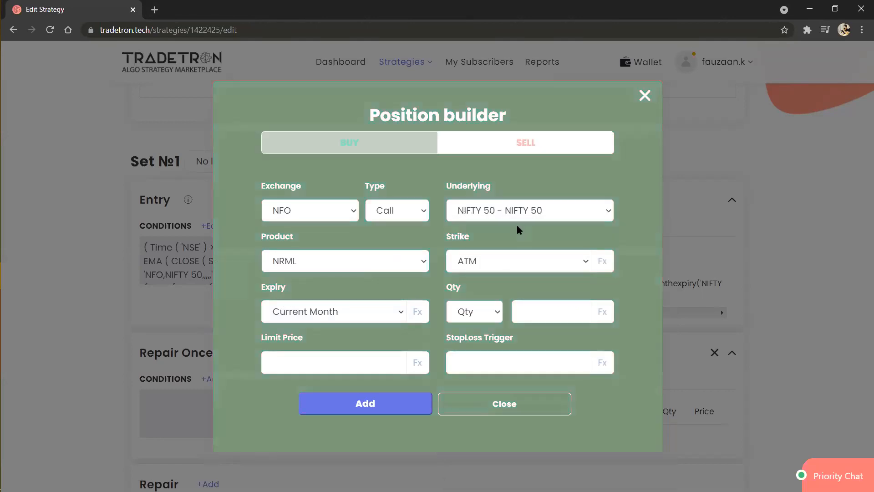
- Set the position's strike to Fx and its quantity to 1 lot, and open the strike's formula builder
click(520, 263)
key(Down)
key(Return)
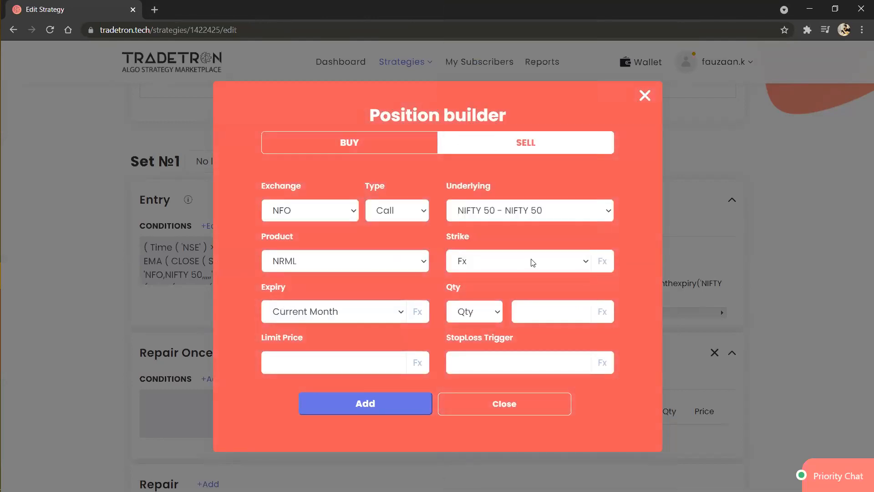
click(482, 314)
key(l)
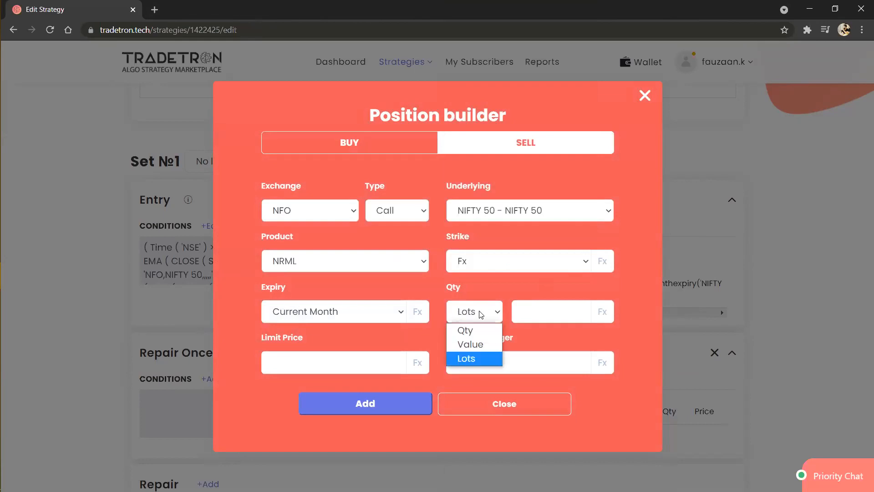
key(Return)
click(521, 312)
text(1)
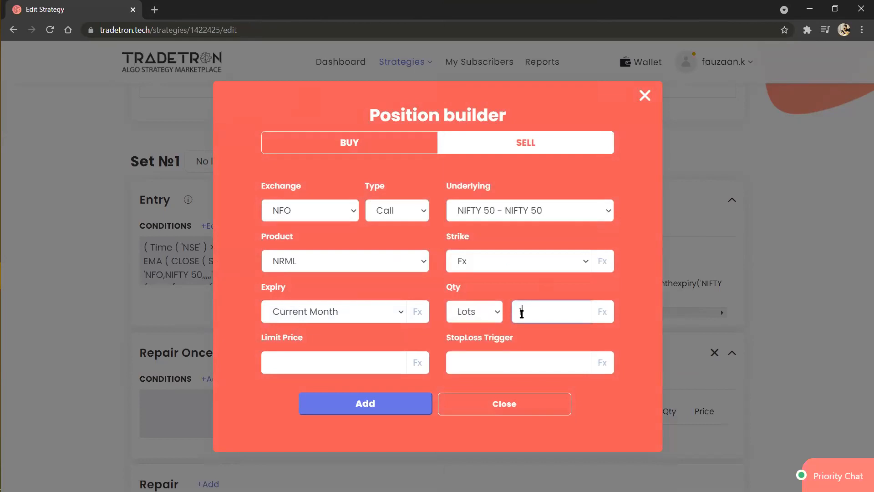
click(603, 260)
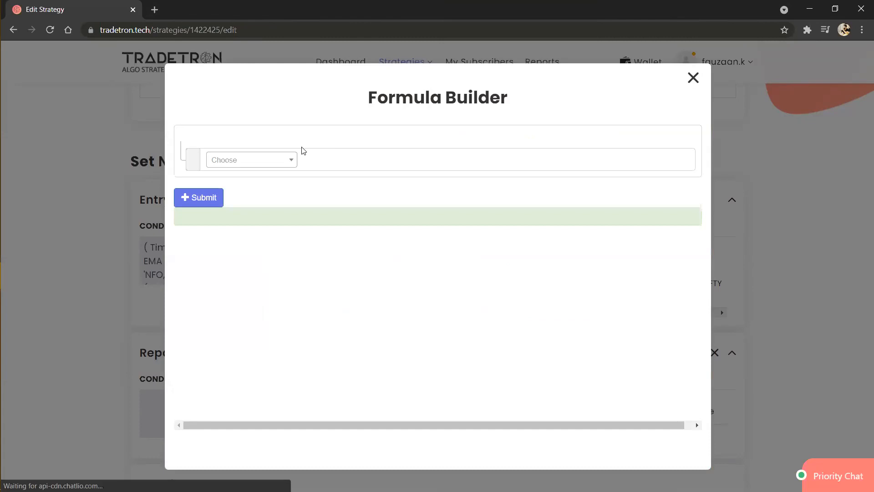
- Choose the Traded Instrument keyword for the strike formula and set its field to strike
click(286, 165)
text(tra)
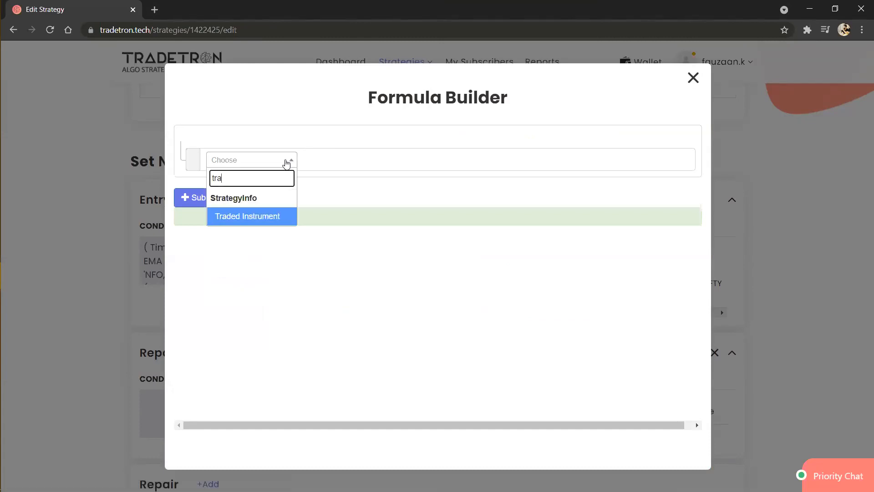
key(Return)
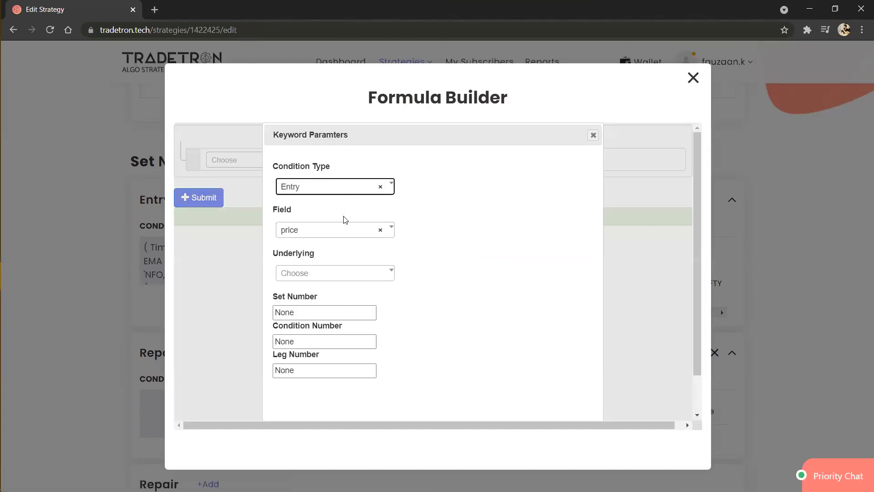
click(336, 233)
click(304, 290)
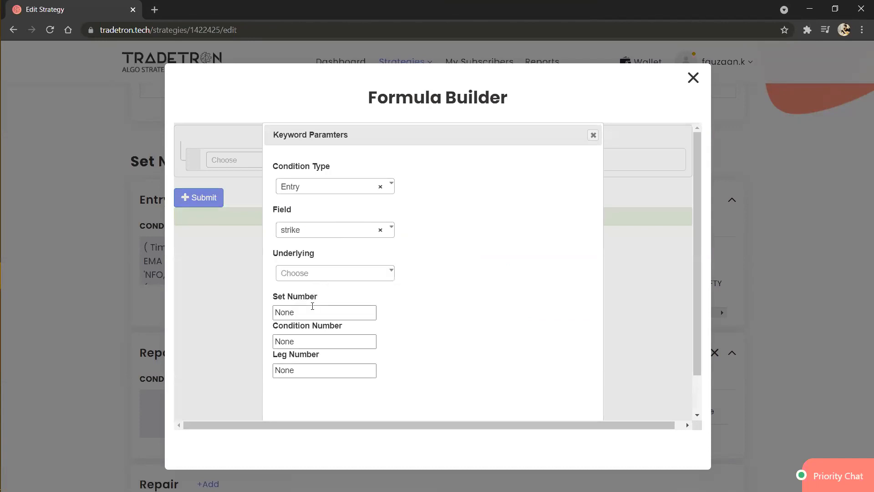
- Set the Traded Instrument's set, condition and leg numbers to 1 and its underlying to NIFTY 50
double_click(311, 311)
text(1)
key(Tab)
text(1)
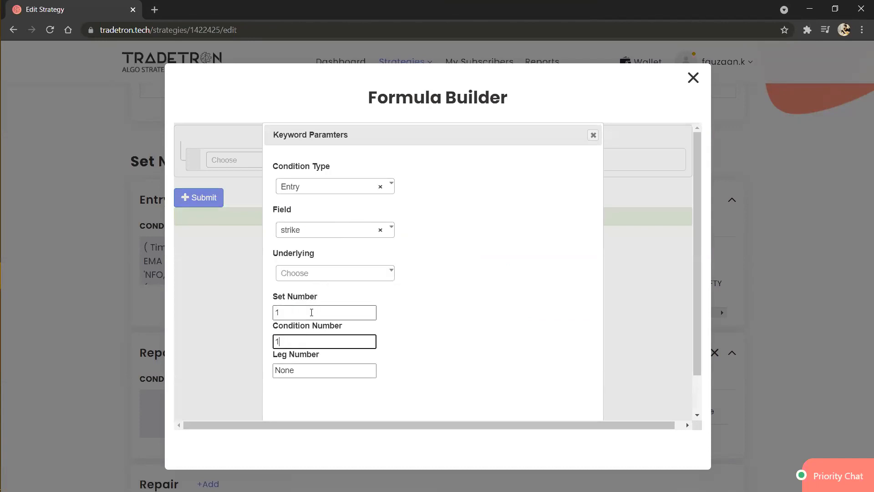
key(Tab)
text(1)
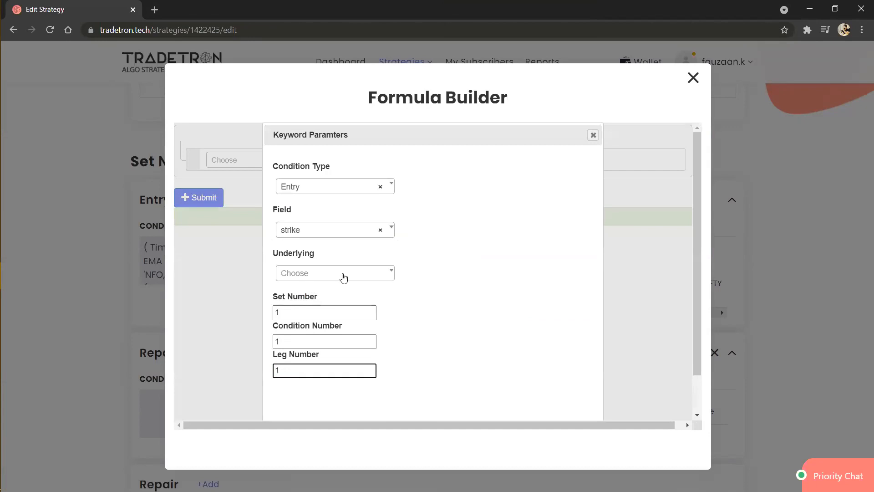
click(343, 278)
text(nifty)
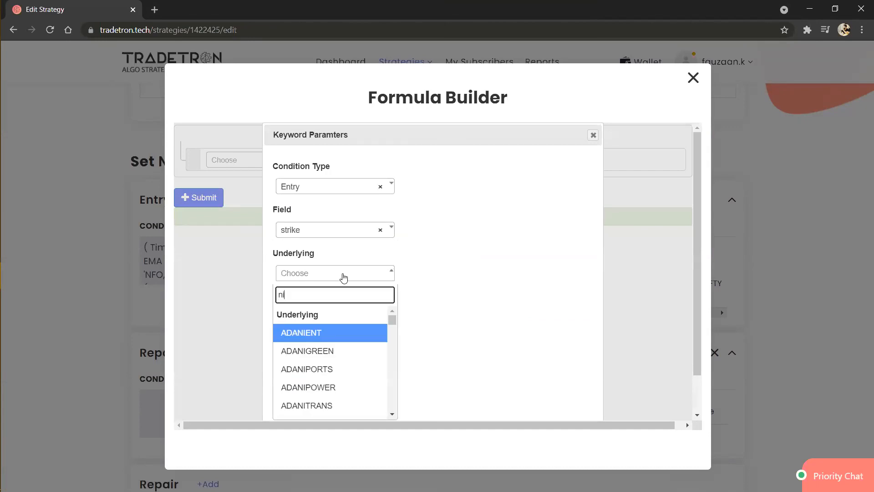
key(Return)
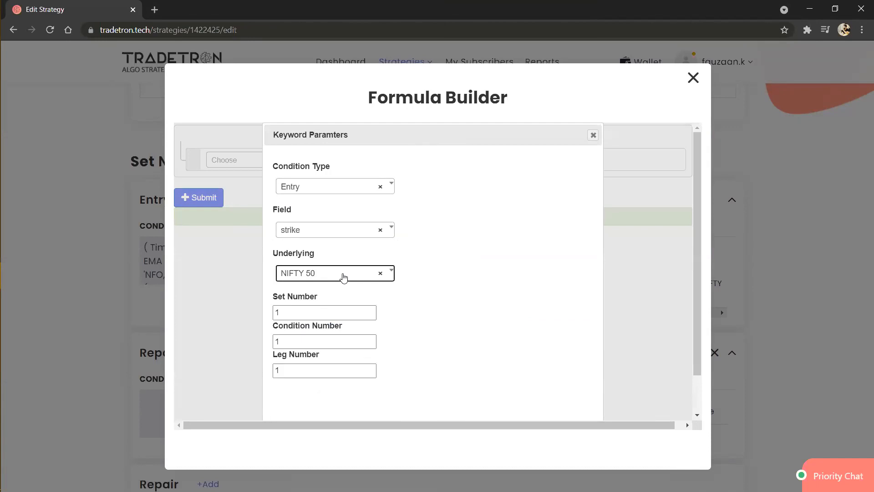
- Confirm the Traded Instrument parameters and remove that keyword from the strike formula
key(Tab)
key(Tab)
key(Tab)
key(Tab)
key(Return)
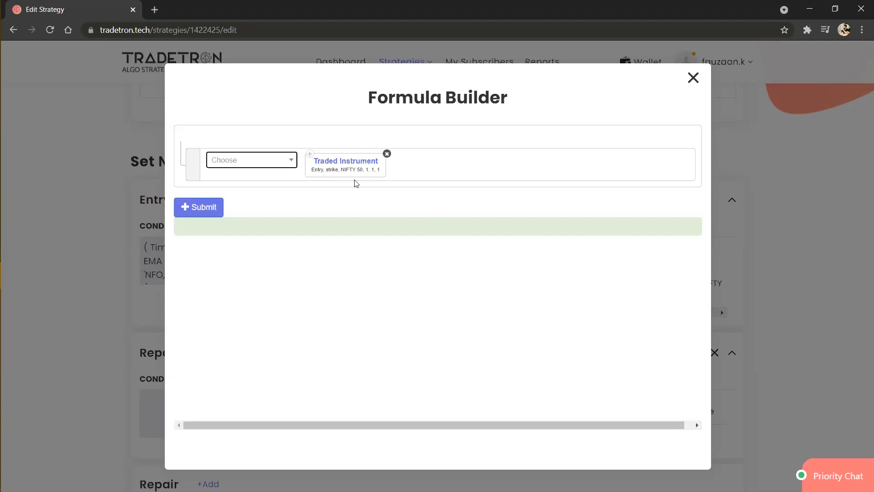
click(222, 207)
click(388, 154)
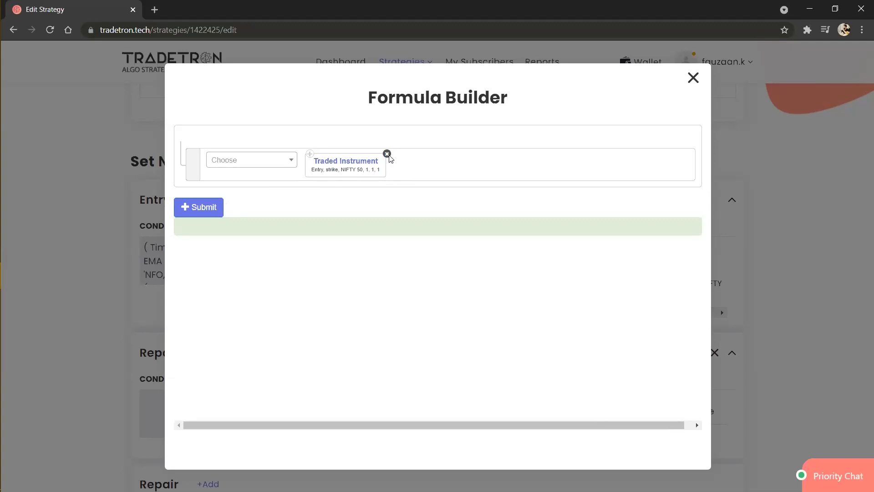
- Choose the Find Strike keyword for the strike formula with NIFTY 50 as underlying
click(282, 168)
text(find)
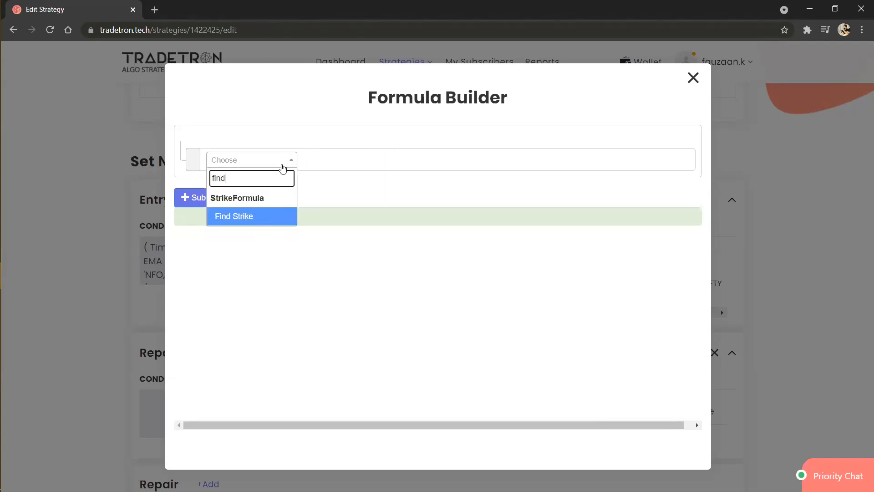
key(Return)
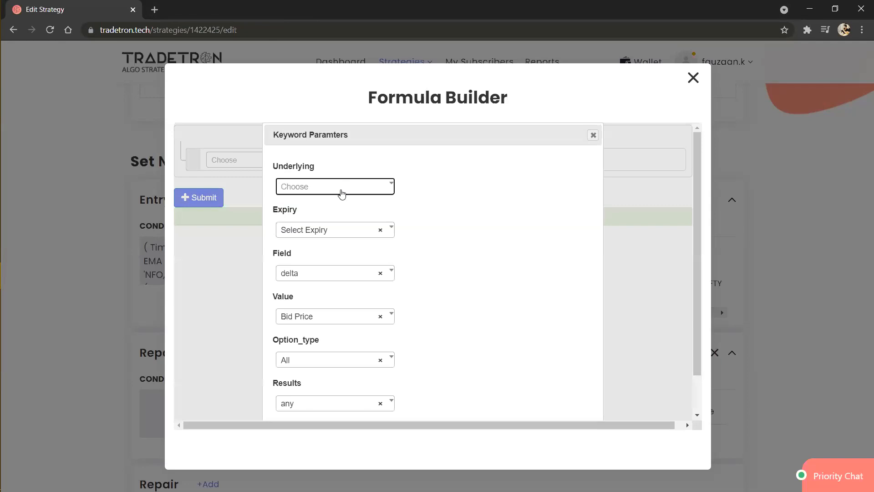
click(342, 194)
text(nifty)
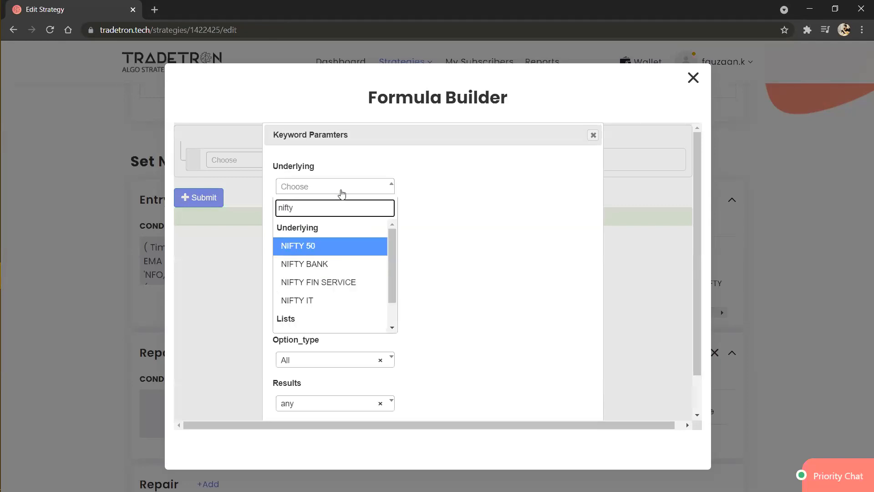
key(Return)
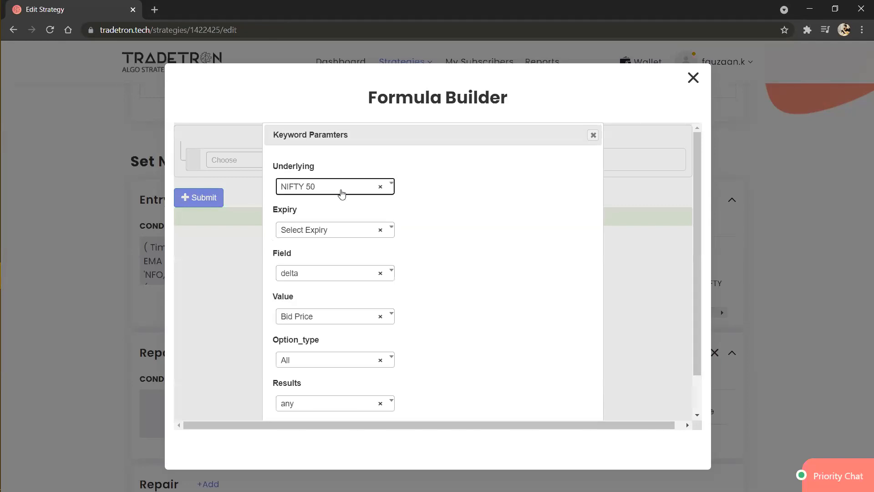
- Set the Find Strike field to ltp
click(324, 275)
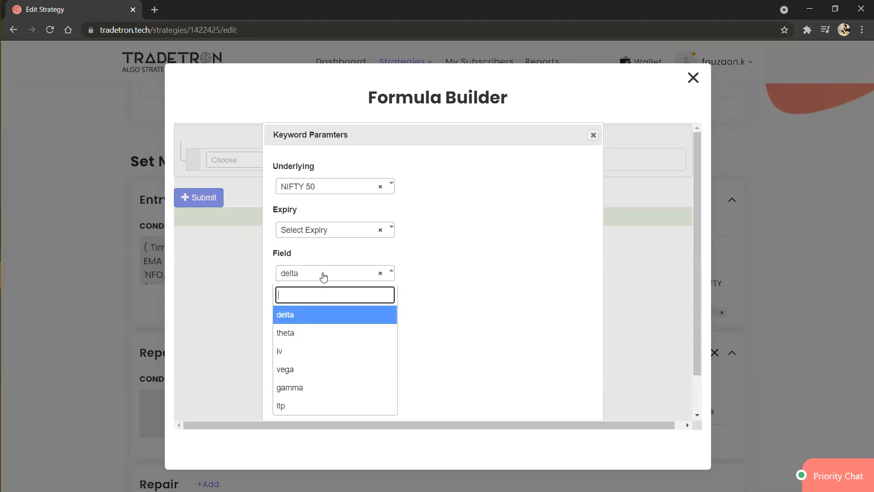
key(Down)
key(Down)
key(Down)
key(Down)
key(Down)
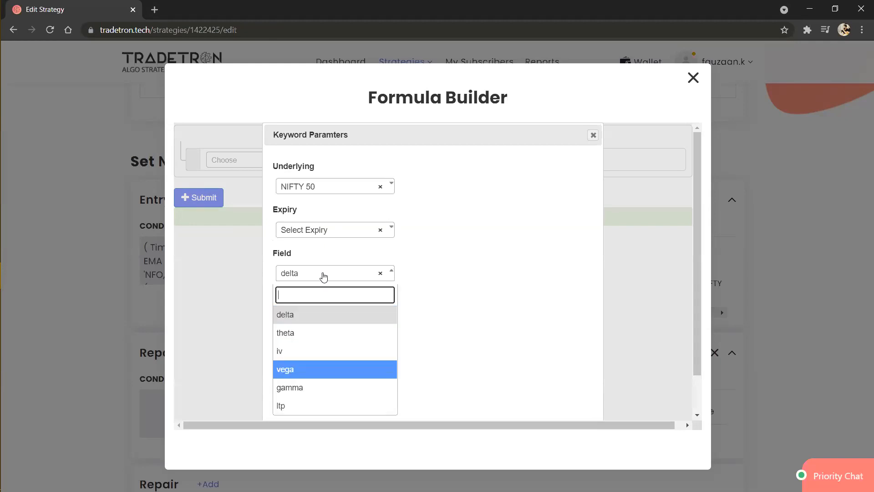
key(Return)
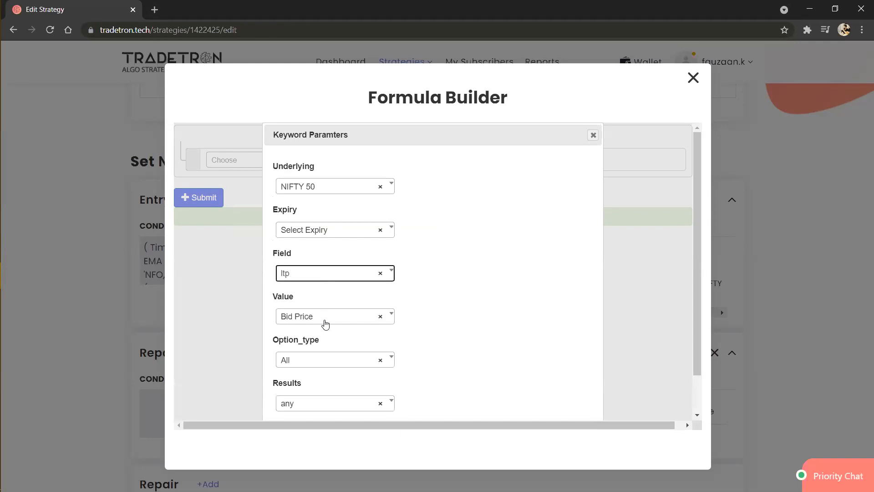
- Set the Find Strike value to Math Operation and option type to CE, keep results at any, and confirm the parameters
click(325, 323)
text(mat)
key(Return)
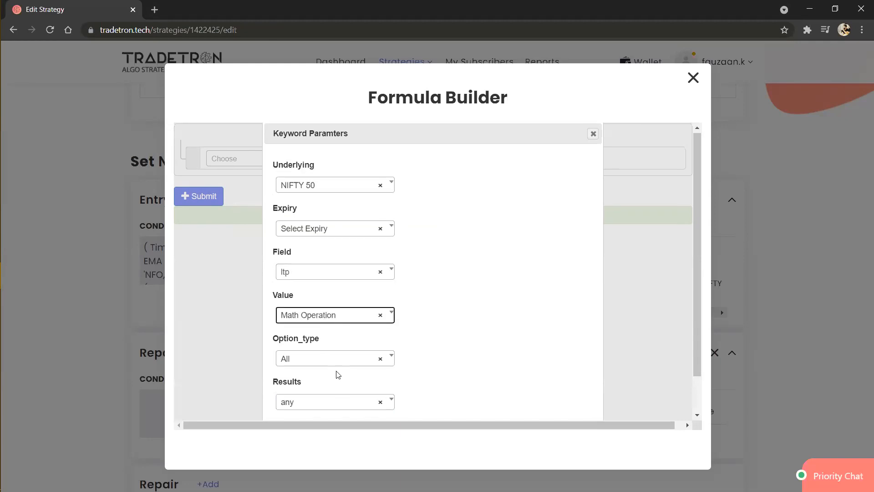
scroll(335, 373, down, 1)
click(338, 367)
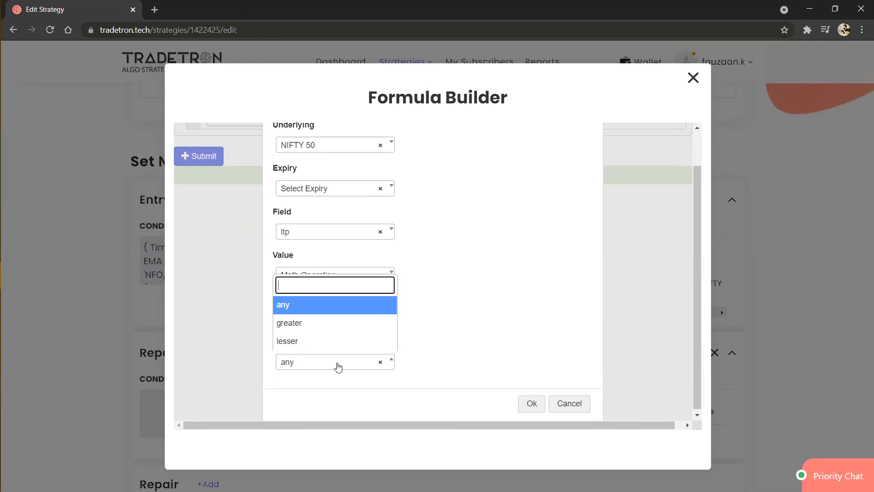
click(337, 367)
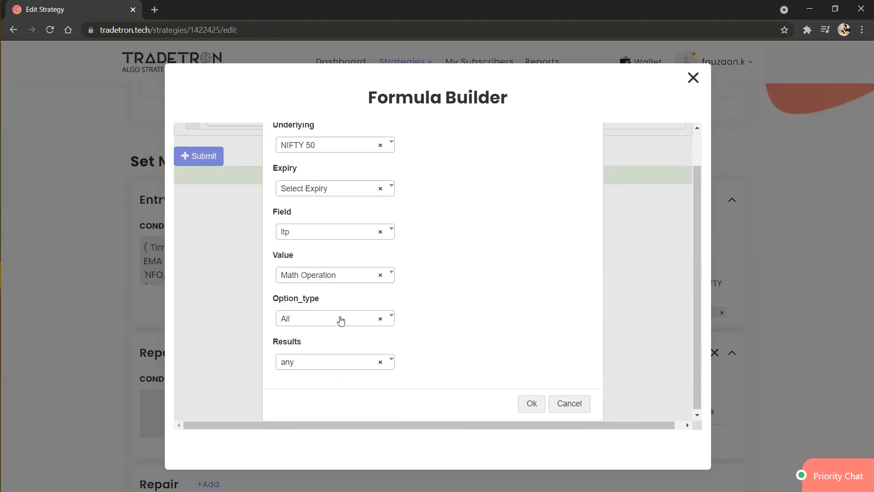
click(340, 320)
click(331, 374)
click(531, 403)
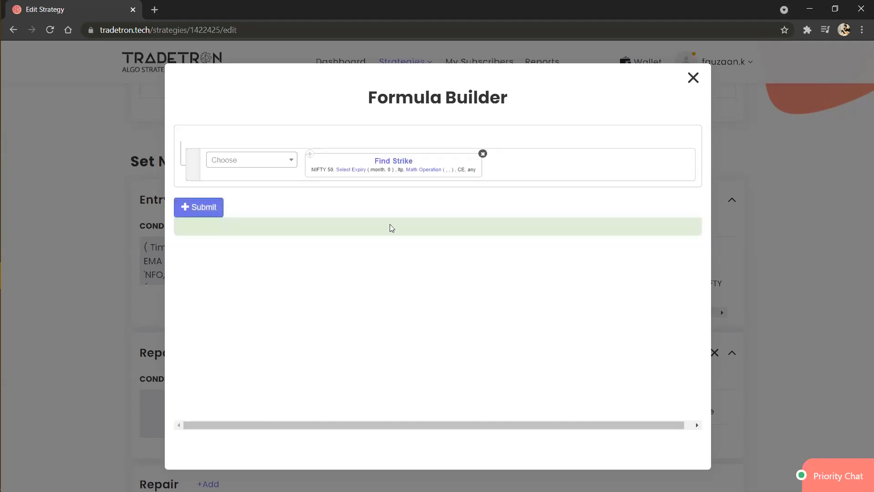
- Set the Math Operation's Number 1 to Traded Instrument and Number 2 to Number, keeping the + operator
click(411, 170)
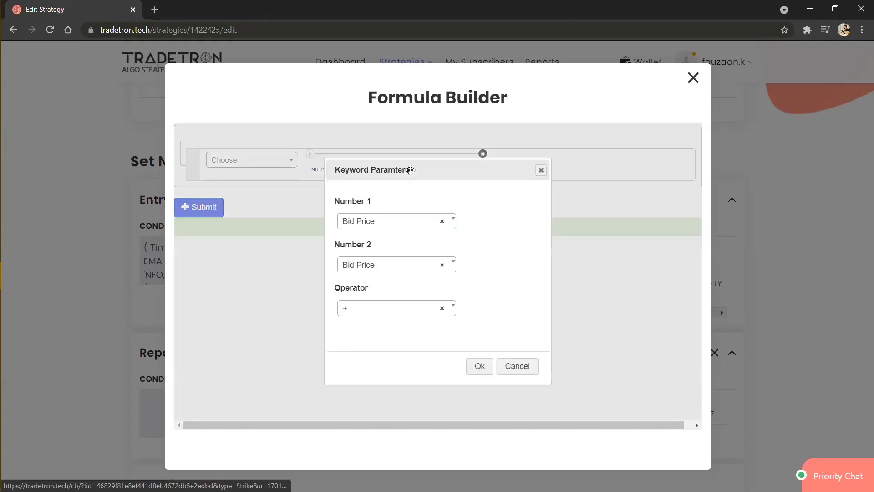
click(371, 223)
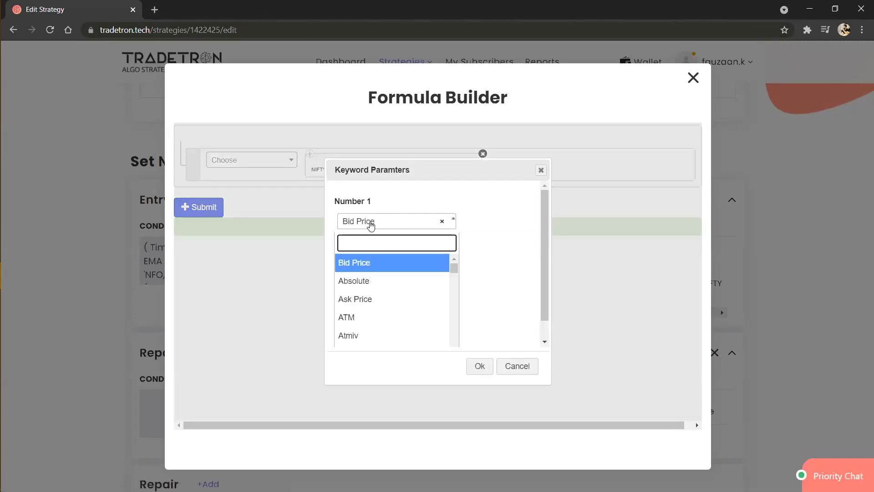
text(traded)
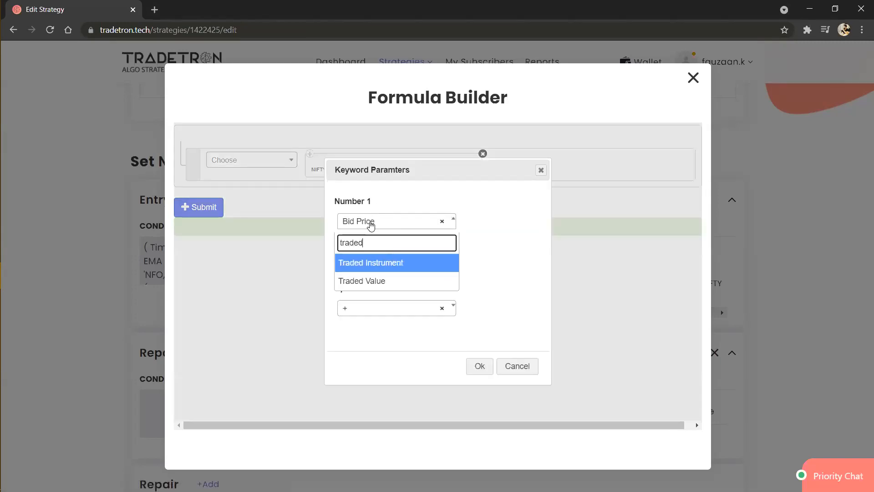
key(Return)
click(380, 265)
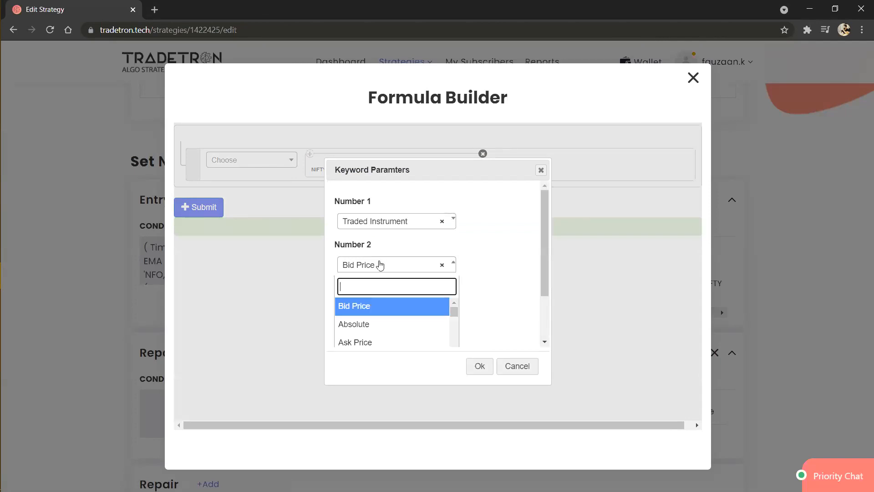
text(num)
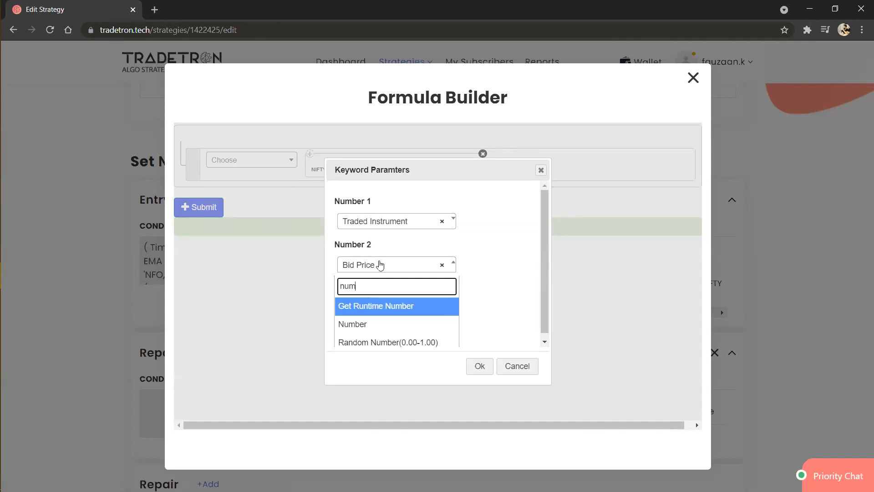
key(Down)
key(Return)
click(479, 365)
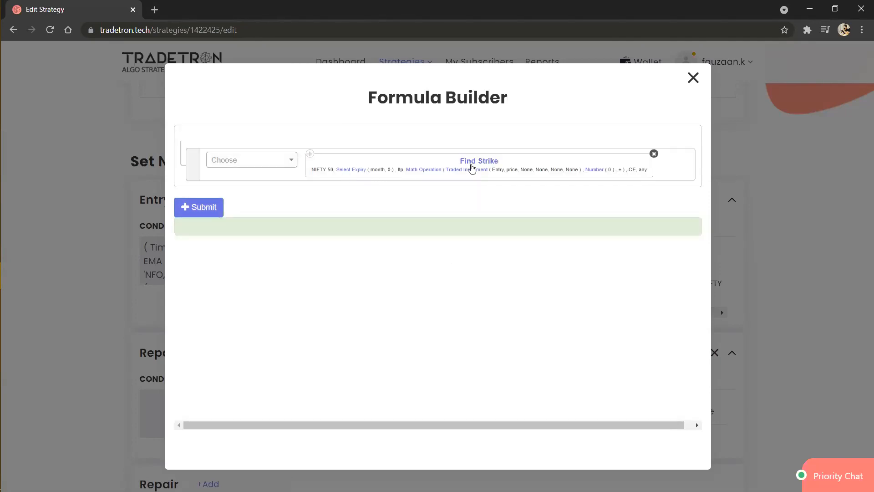
- Clear the Field parameter of the Find Strike keyword, keeping Math Operation, CE and any, and confirm the parameters
click(474, 164)
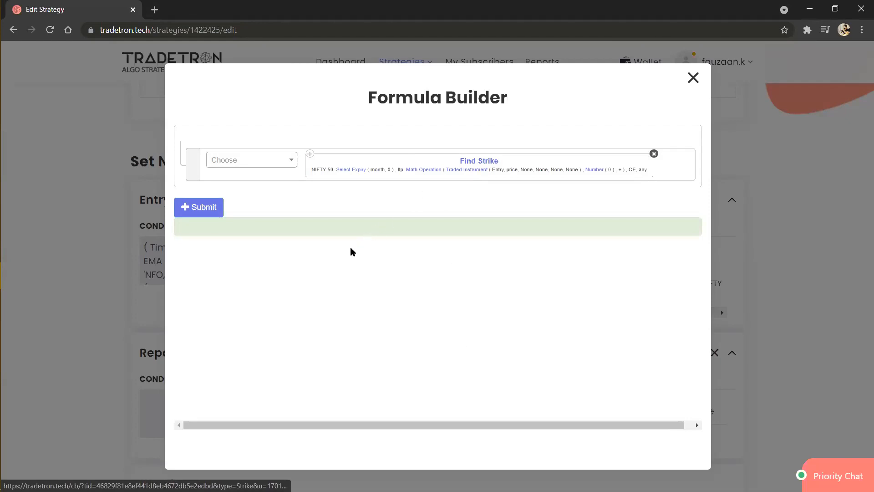
click(381, 273)
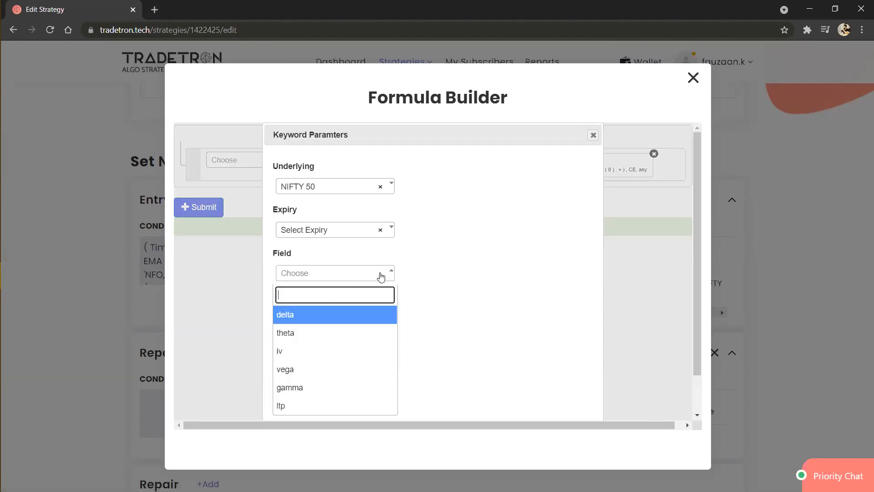
click(486, 324)
scroll(486, 324, down, 1)
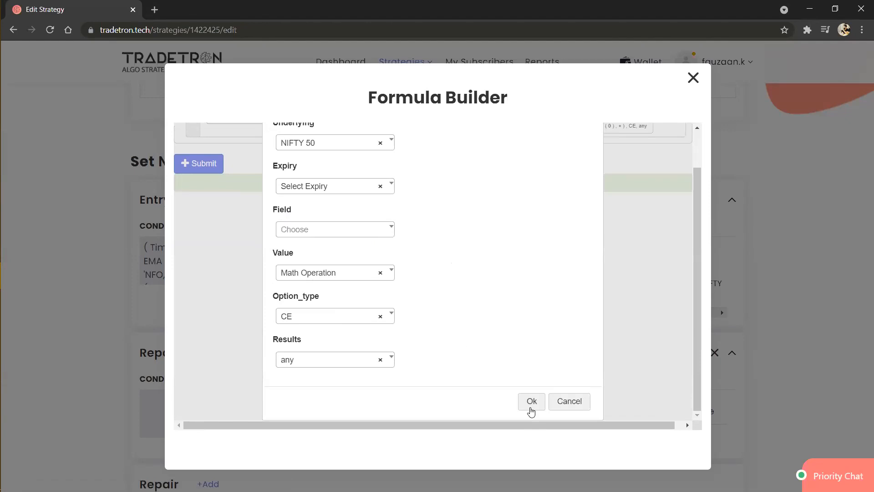
click(530, 408)
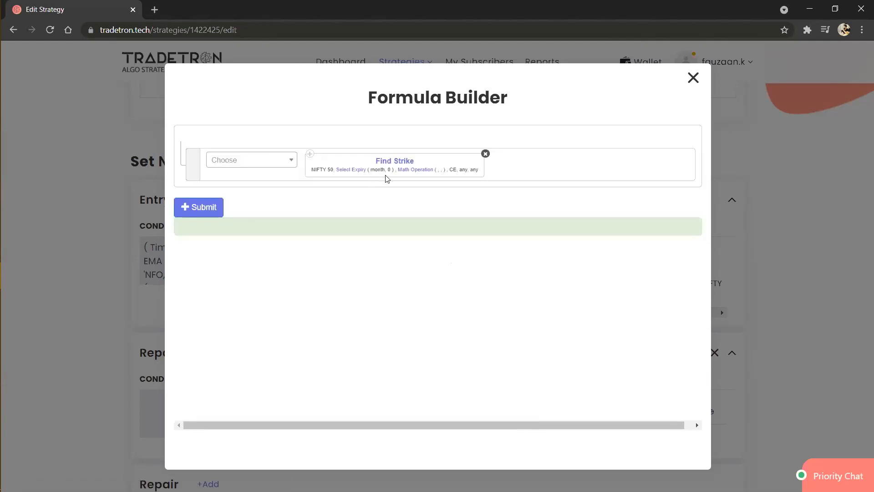
- Set the Math Operation's Number 1 to Traded Instrument and Number 2 to Number with the + operator, and confirm
click(408, 174)
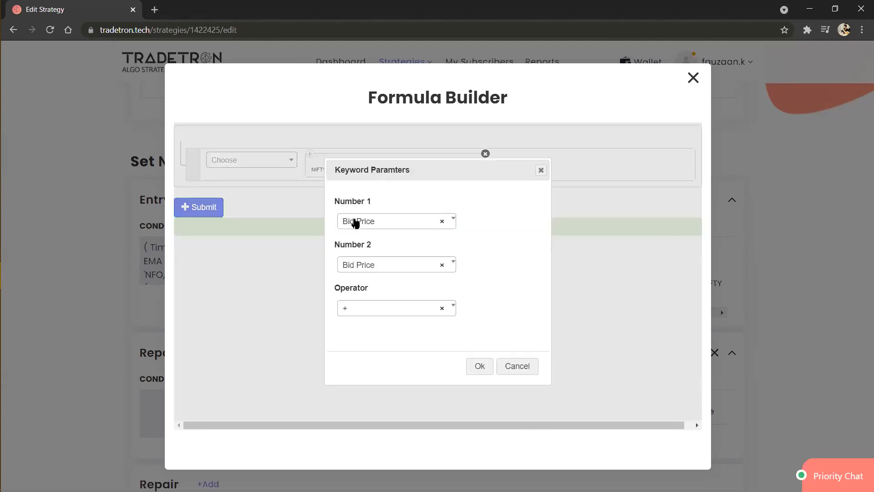
click(390, 228)
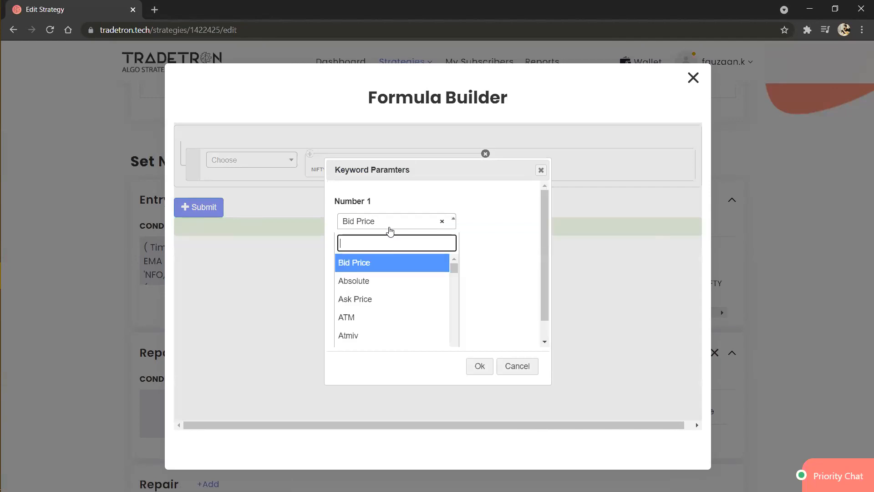
text(trad)
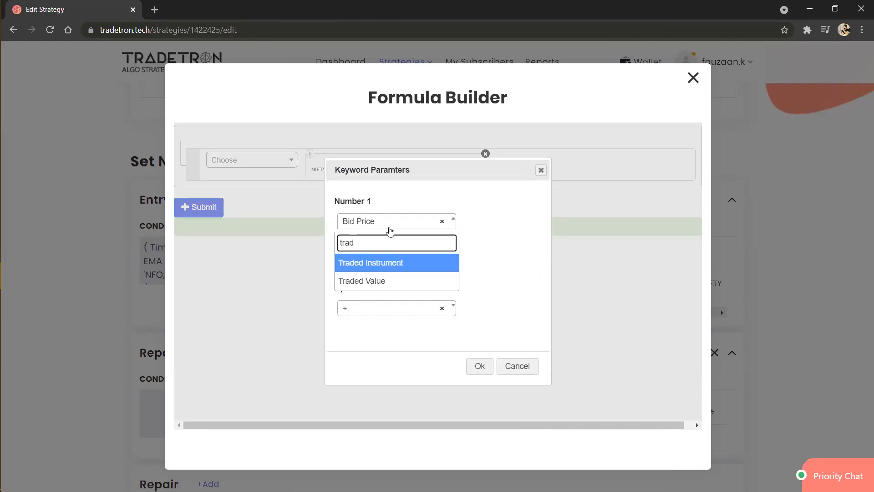
key(Return)
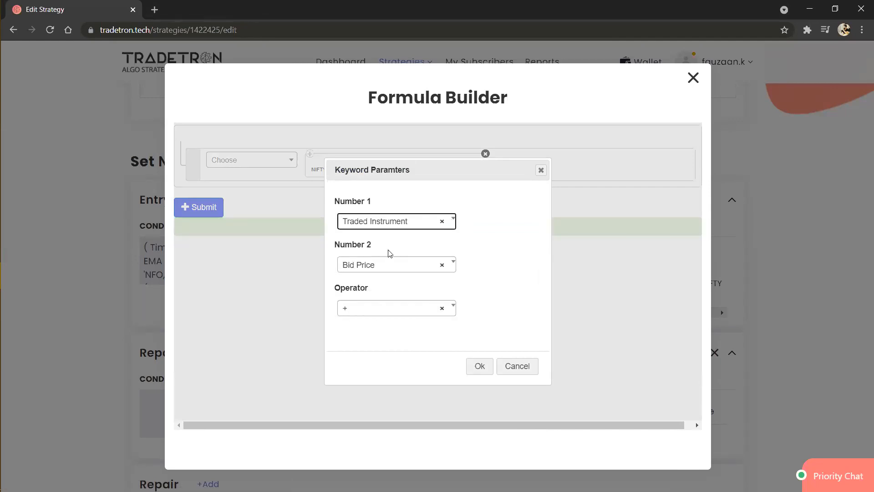
click(388, 265)
text(numb)
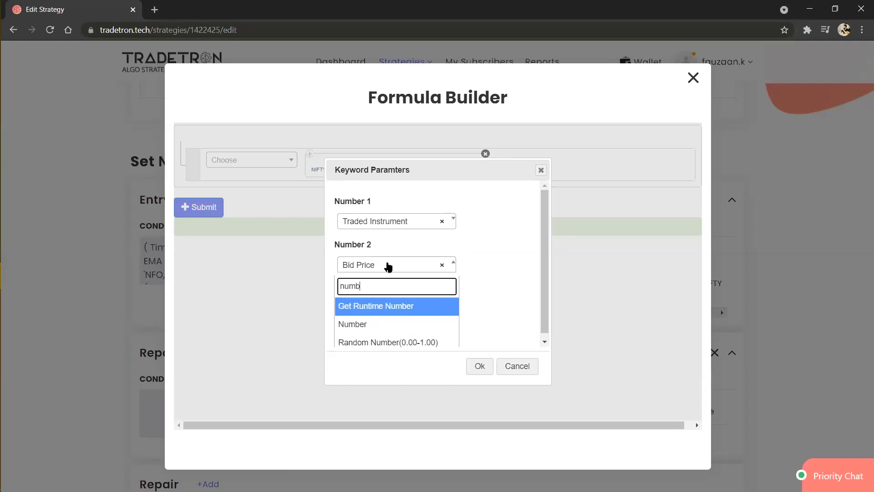
key(Down)
key(Return)
click(478, 365)
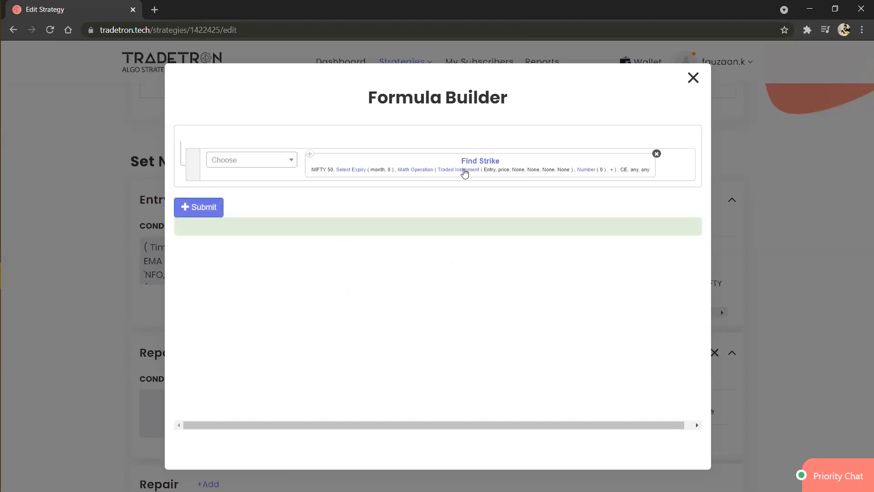
- Set the Traded Instrument's field to strike and enter 1 for the set, condition and leg numbers
click(464, 171)
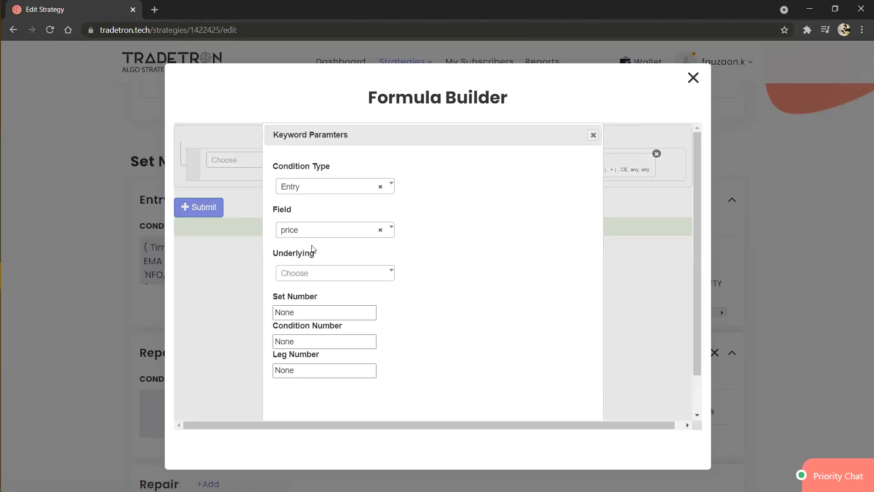
click(324, 230)
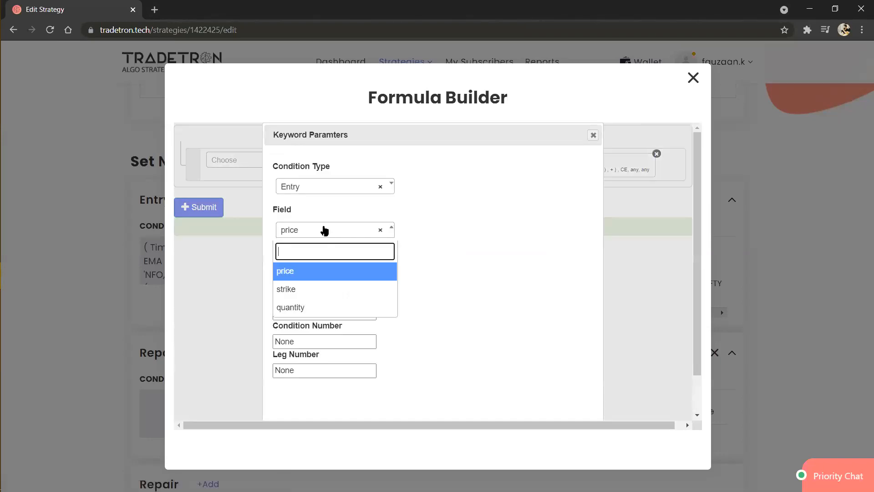
click(317, 295)
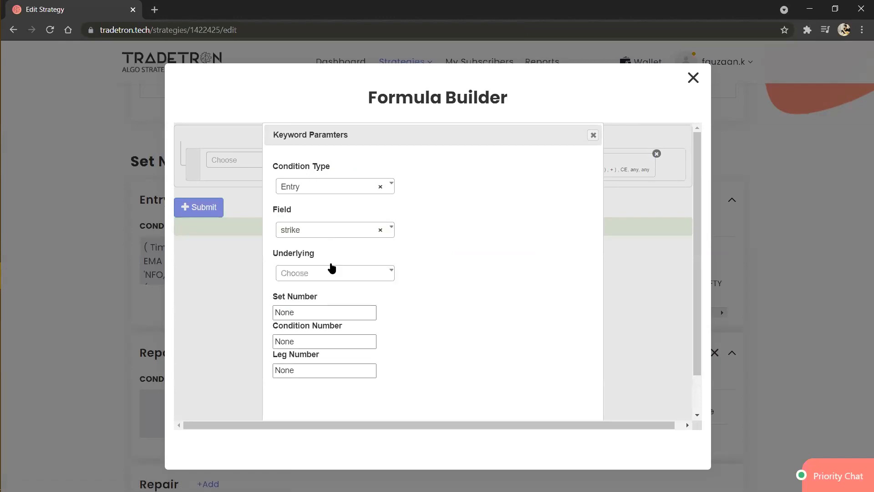
click(332, 310)
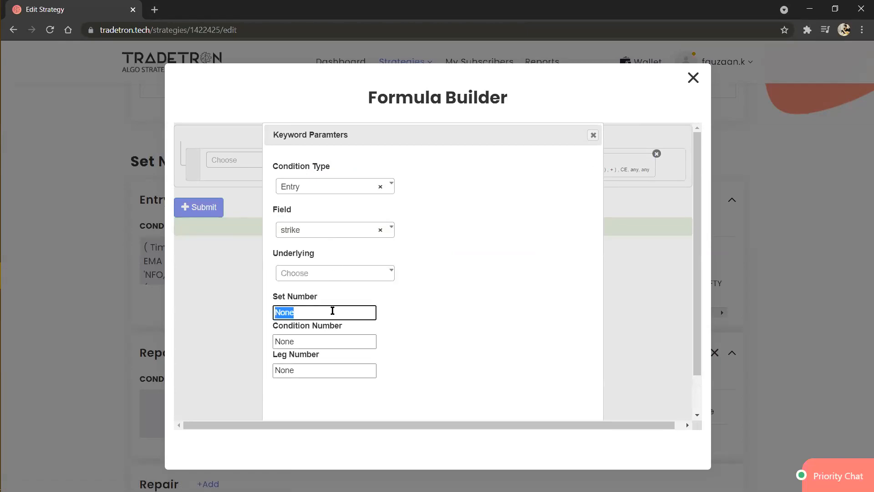
text(1)
key(Tab)
text(1)
key(Tab)
text(1)
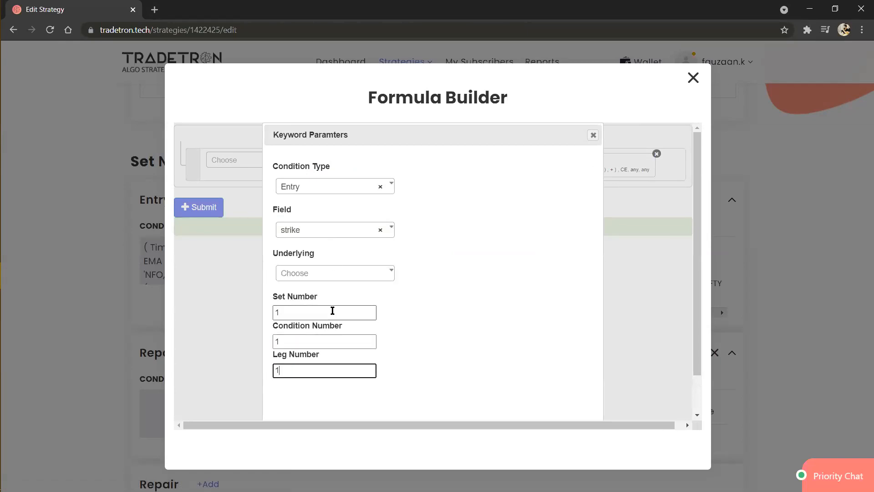
- Set the Traded Instrument's underlying to NIFTY 50 and confirm its parameters
click(360, 275)
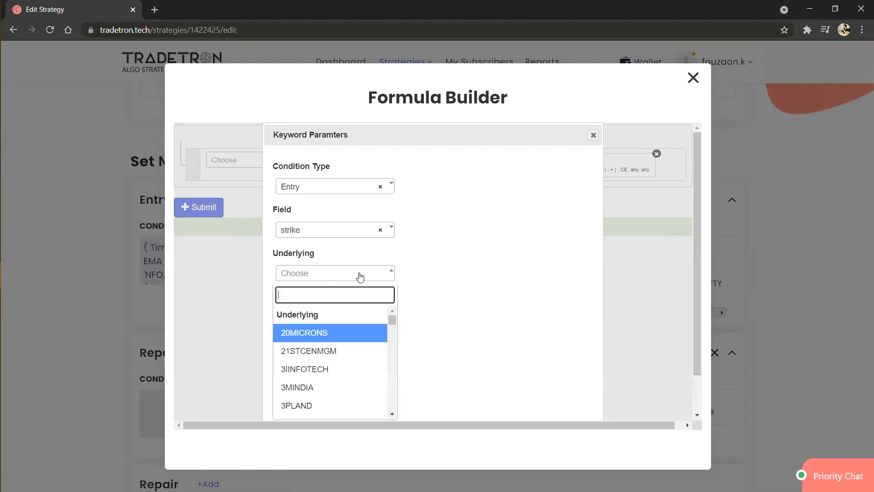
text(nifty)
key(Return)
key(Tab)
key(Tab)
key(Tab)
key(Return)
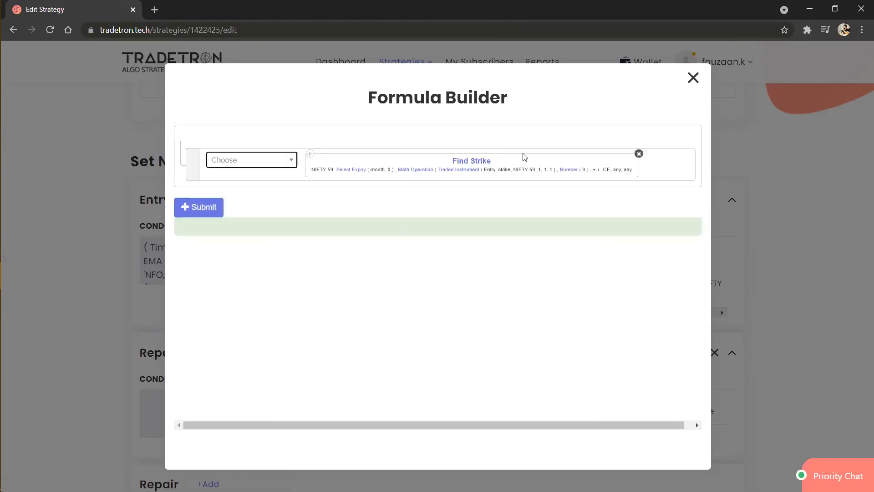
- Set the Number keyword in the Math Operation to 300
click(562, 171)
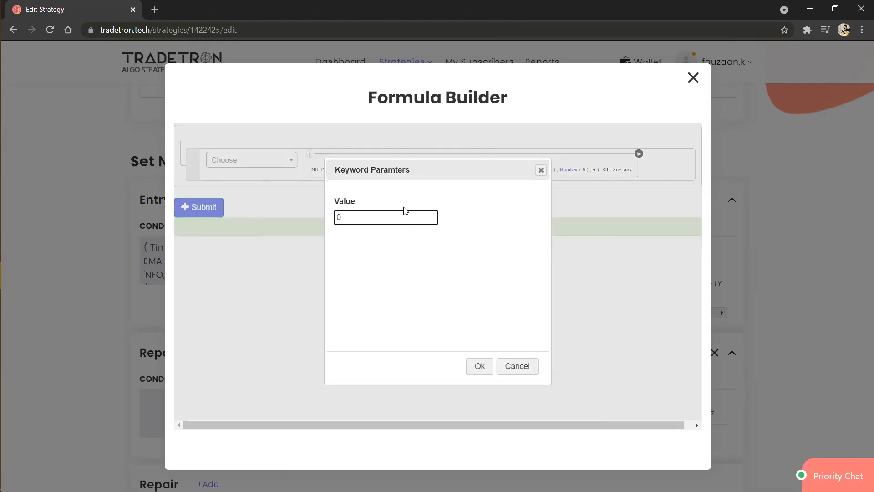
text(300)
key(Tab)
key(Return)
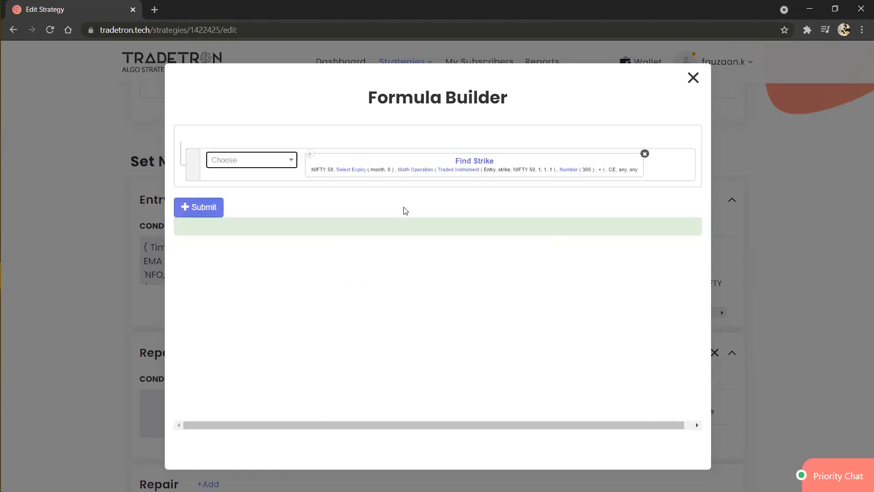
- Submit the Find Strike formula, close the Formula Builder and save the Repair Once position
click(206, 215)
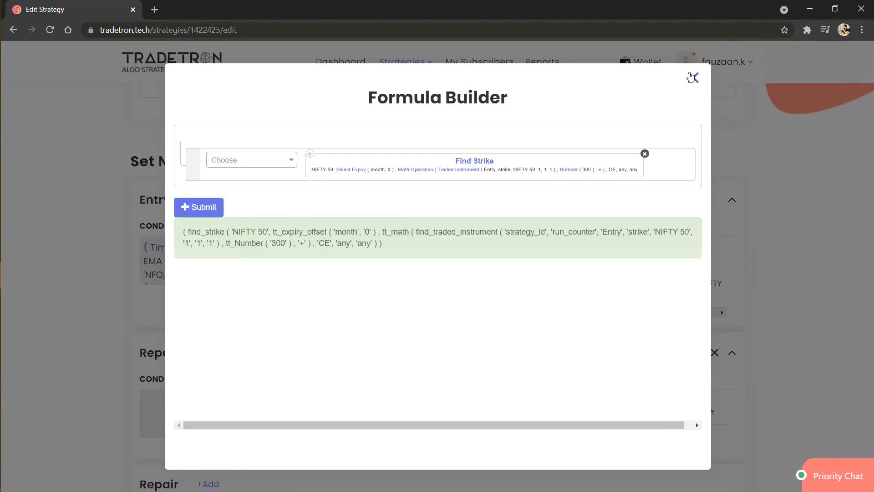
click(693, 78)
click(406, 402)
click(468, 392)
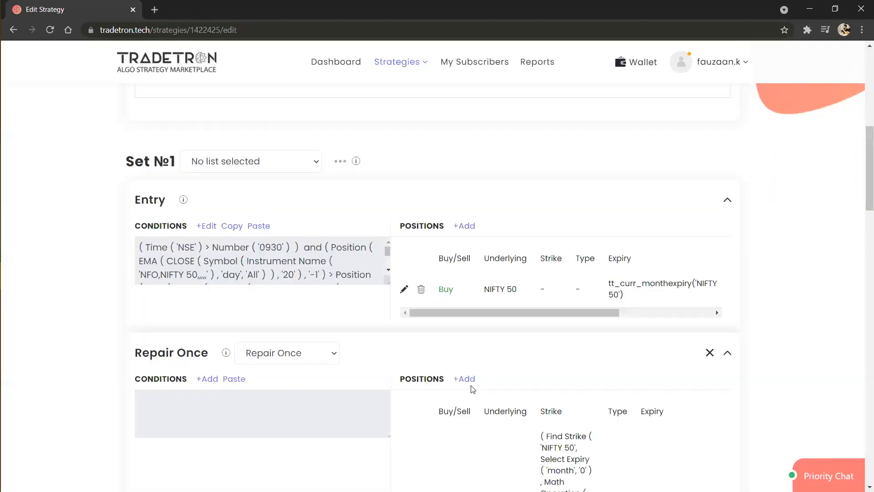
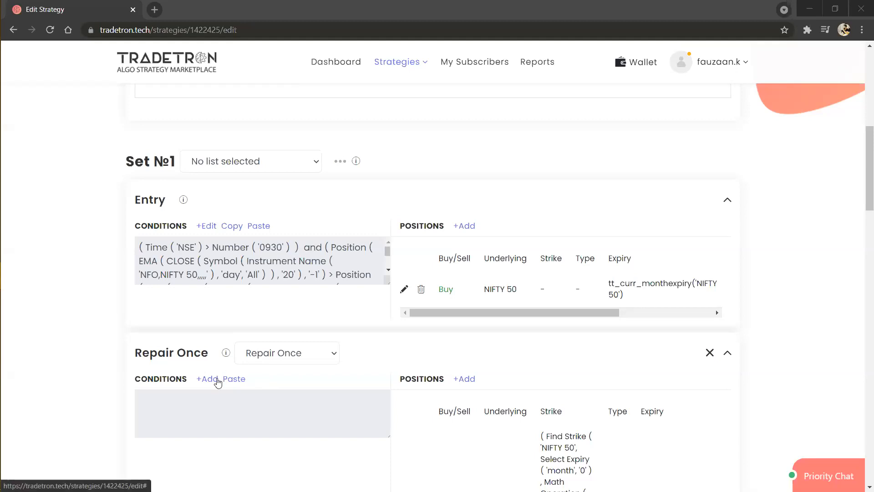
- Add a condition to the Entry conditions and paste a copy of the 20-period EMA Position keyword into it
click(204, 225)
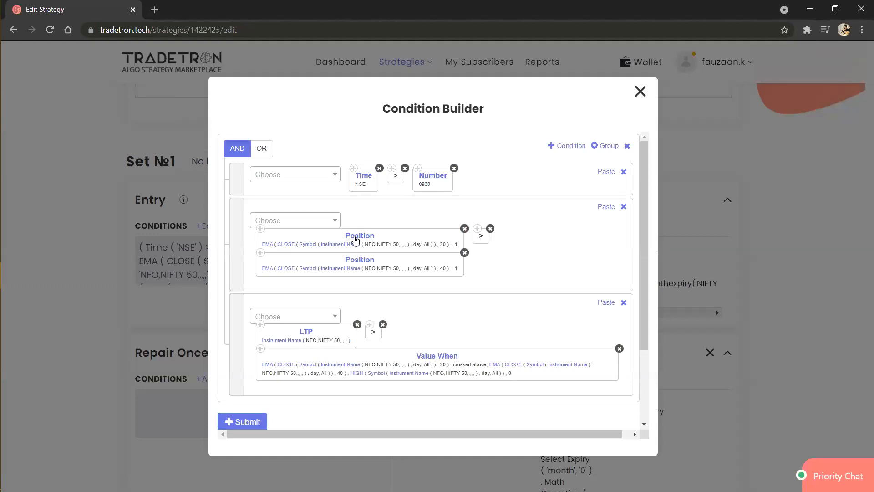
click(262, 230)
scroll(514, 205, down, 2)
scroll(554, 221, up, 2)
click(568, 147)
scroll(568, 262, down, 2)
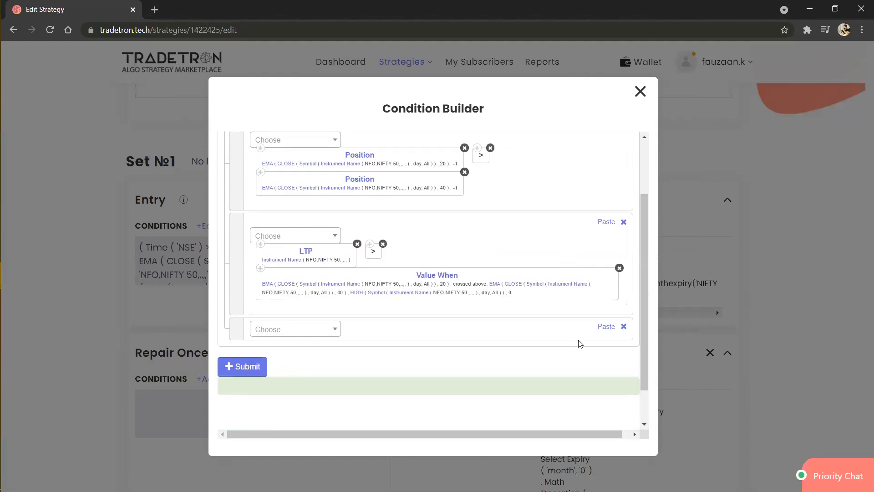
click(606, 326)
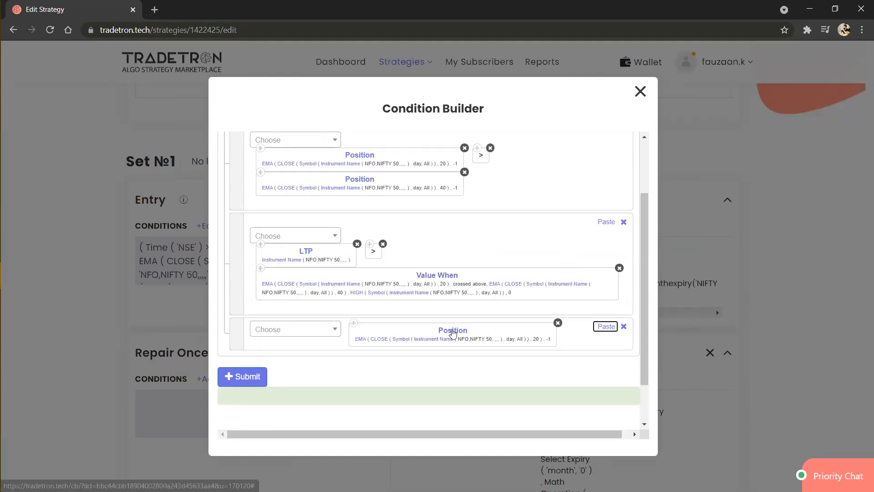
- Change the pasted Position keyword's series to CLOSE, keeping position -1
click(453, 331)
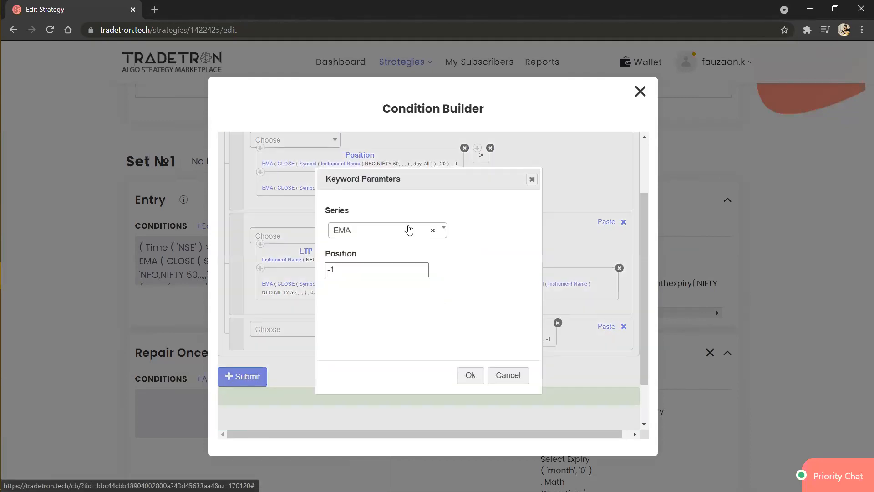
click(432, 231)
text(clos)
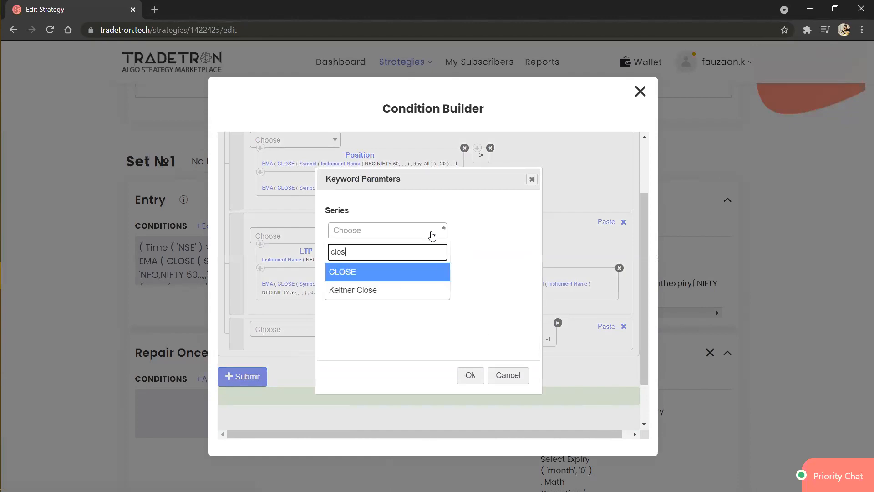
key(Return)
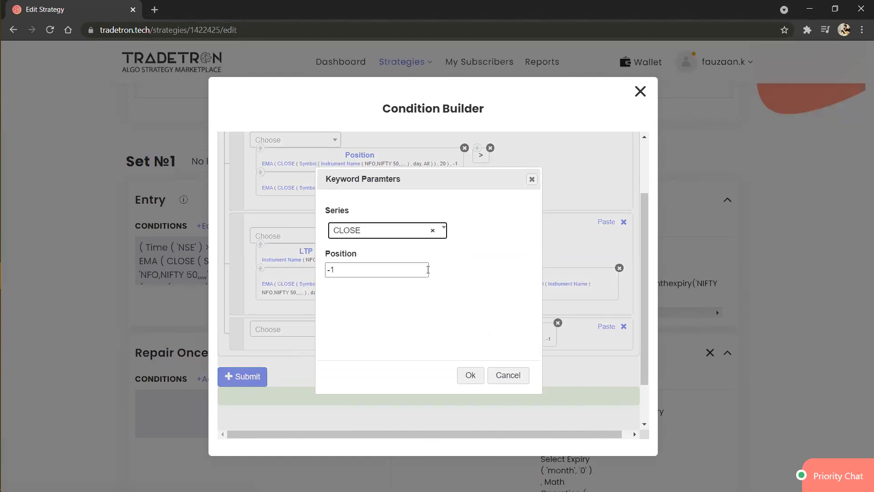
click(466, 377)
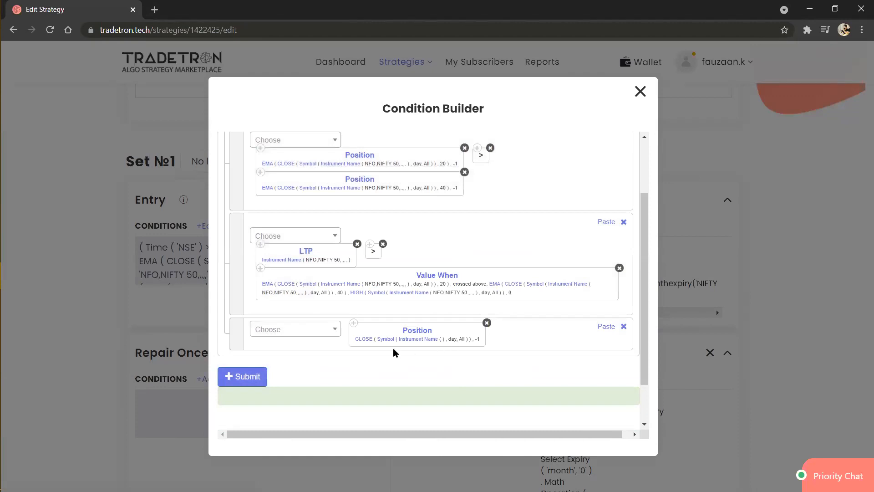
- Set the pasted Position's instrument to NFO - NIFTY 50, and delete that Position keyword from the new condition
click(414, 342)
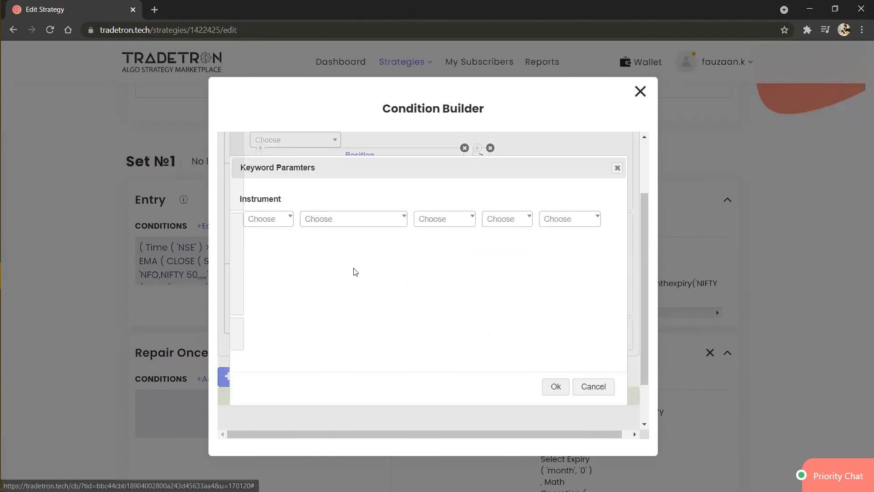
click(282, 219)
text(nfo)
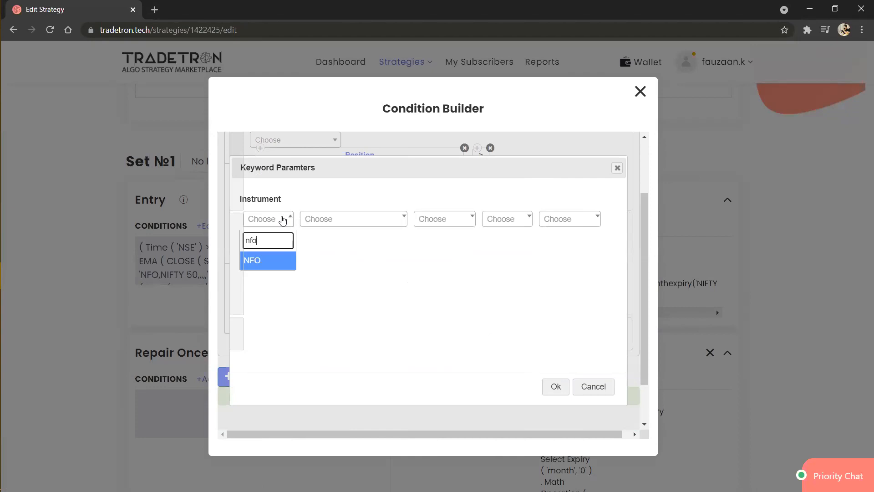
key(Return)
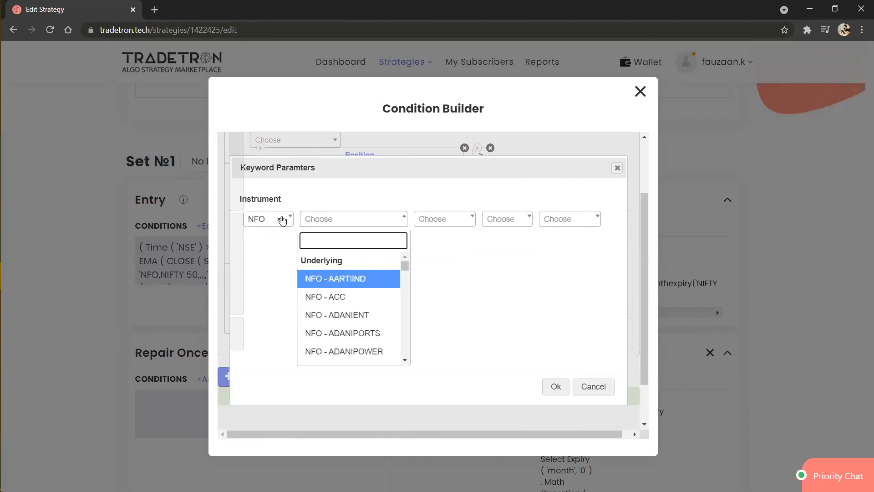
text(ni)
key(Return)
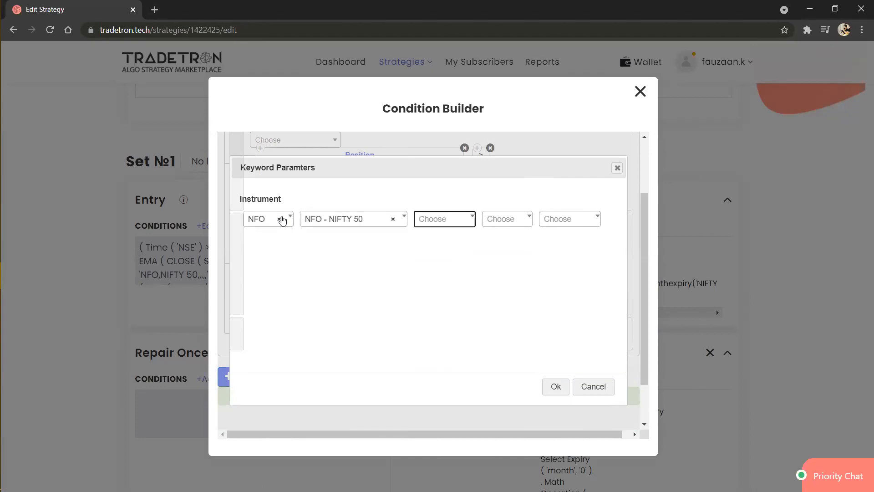
key(Tab)
key(Tab)
key(Return)
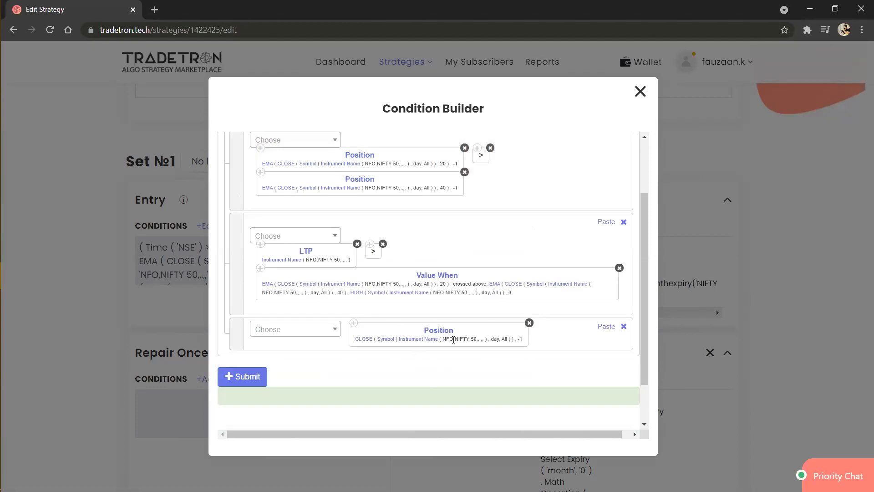
click(529, 323)
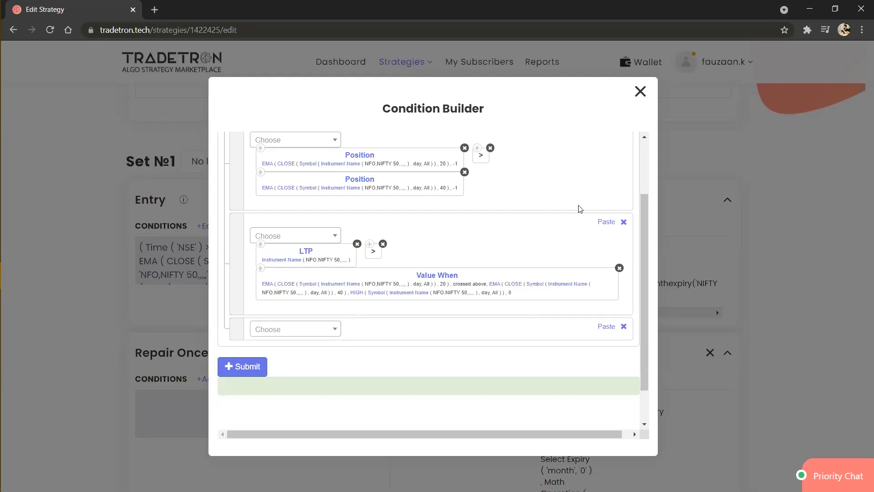
- Close the Condition Builder without submitting and copy the Entry conditions of Set №1
click(639, 92)
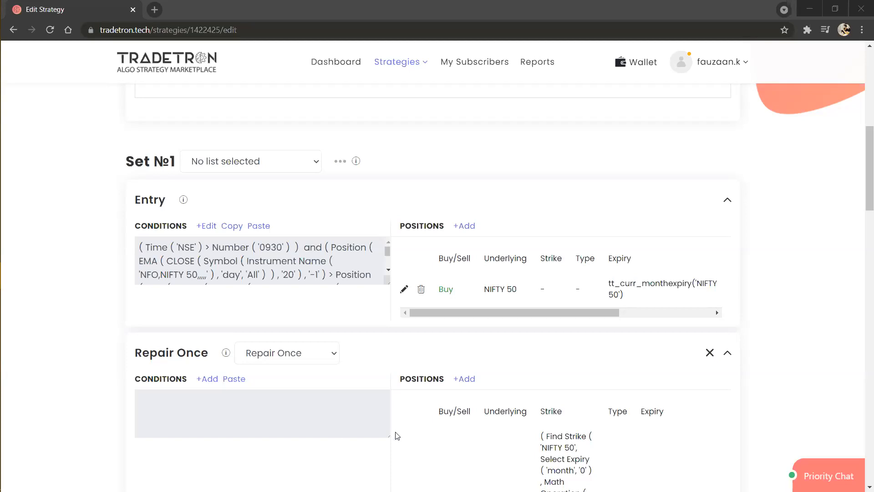
scroll(606, 436, down, 2)
scroll(605, 436, down, 1)
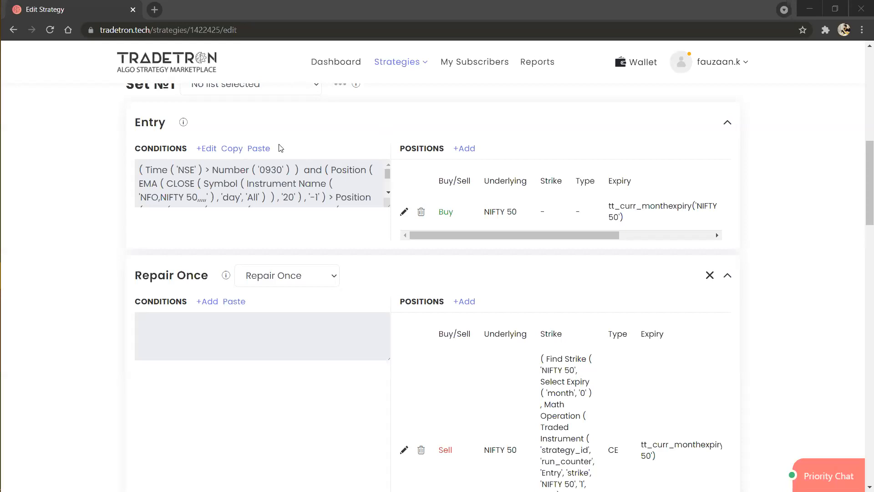
click(239, 152)
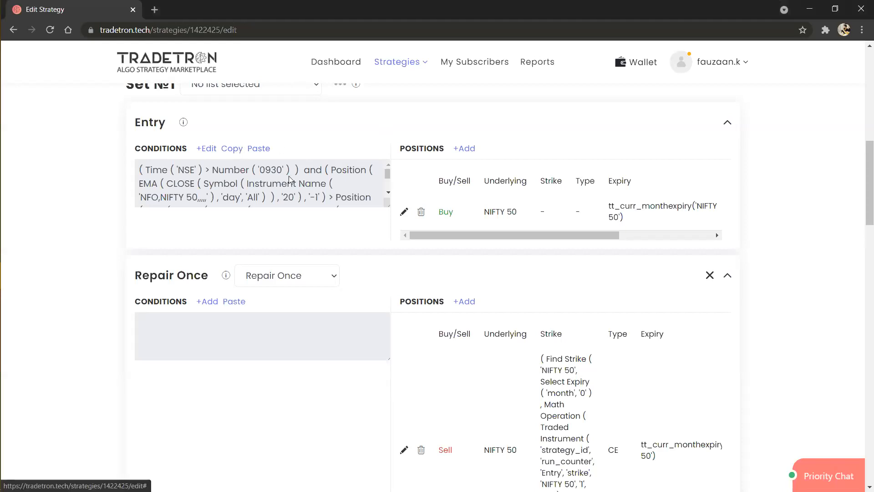
- Review the strategy's Marketplace Settings, Advanced Settings and Universal Exit conditions, then return to the Entry section of Set №1
scroll(337, 275, down, 15)
scroll(339, 277, down, 8)
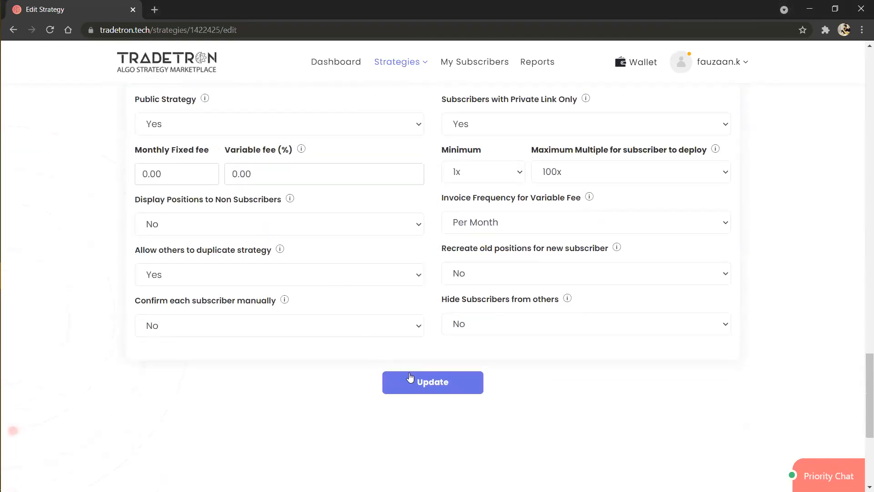
scroll(309, 324, up, 2)
scroll(309, 324, up, 1)
scroll(309, 324, down, 2)
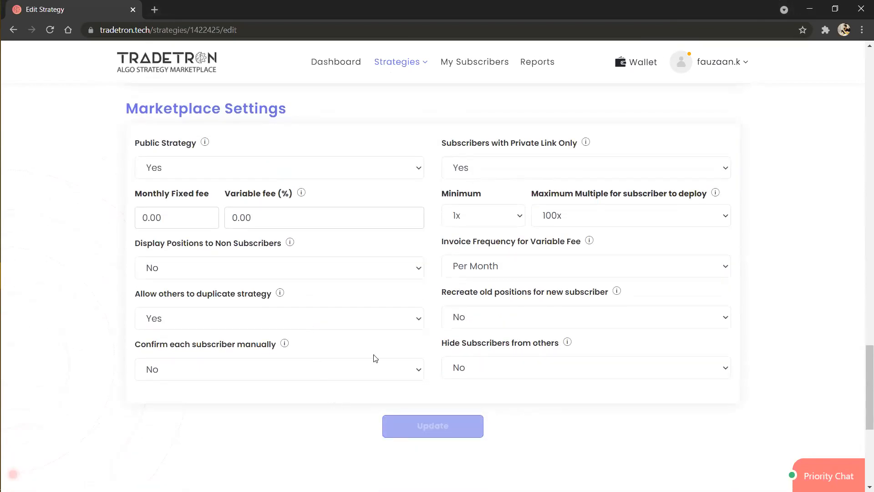
scroll(339, 298, up, 4)
scroll(339, 298, down, 5)
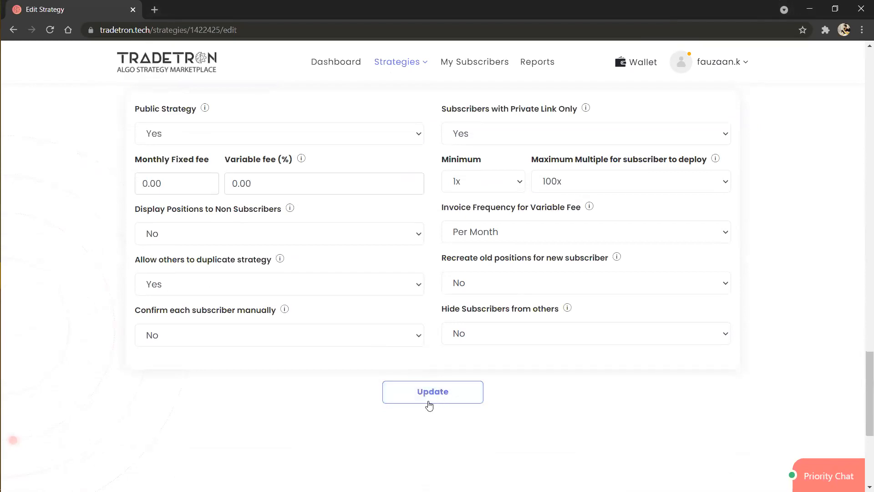
scroll(339, 240, up, 10)
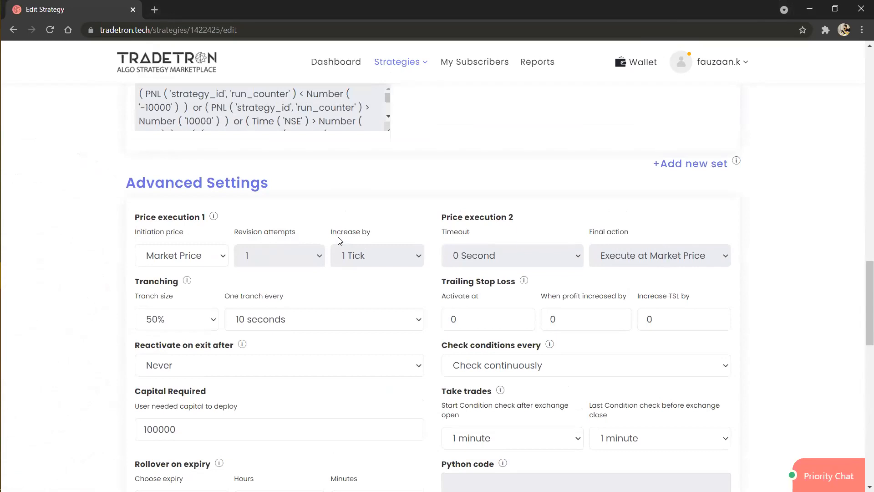
scroll(338, 240, up, 2)
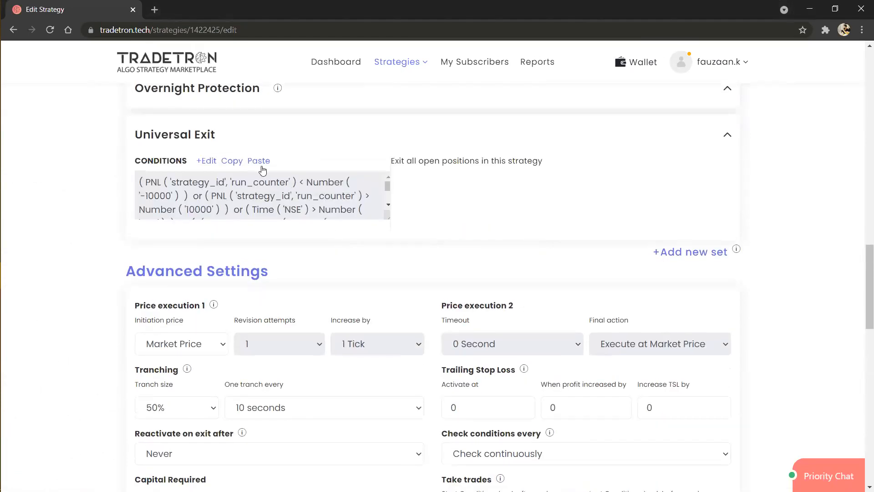
scroll(337, 165, up, 5)
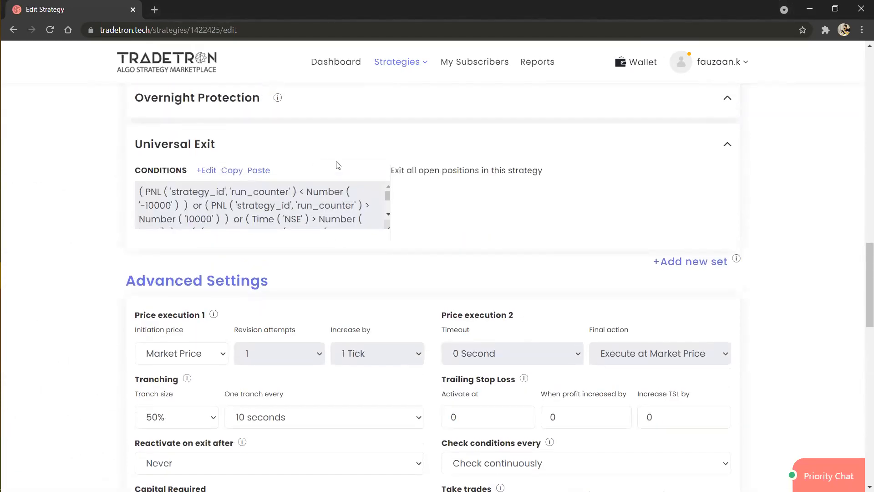
scroll(337, 165, up, 10)
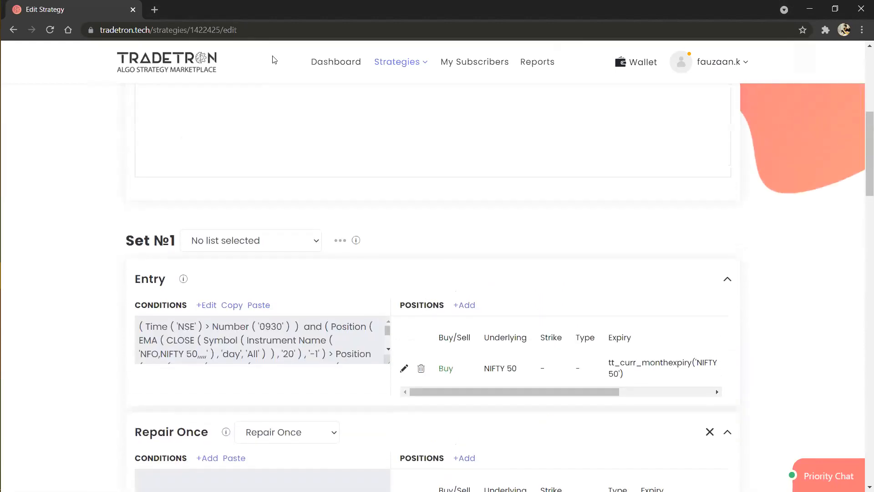
key(alt+Tab)
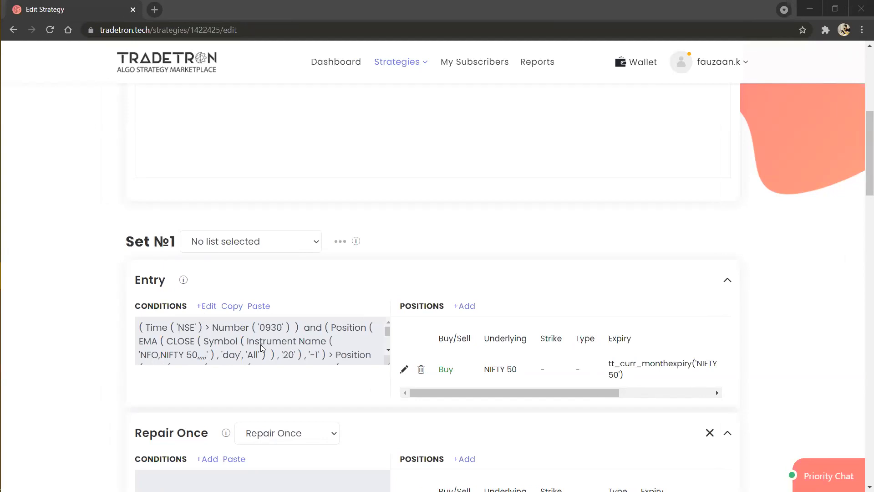
click(515, 83)
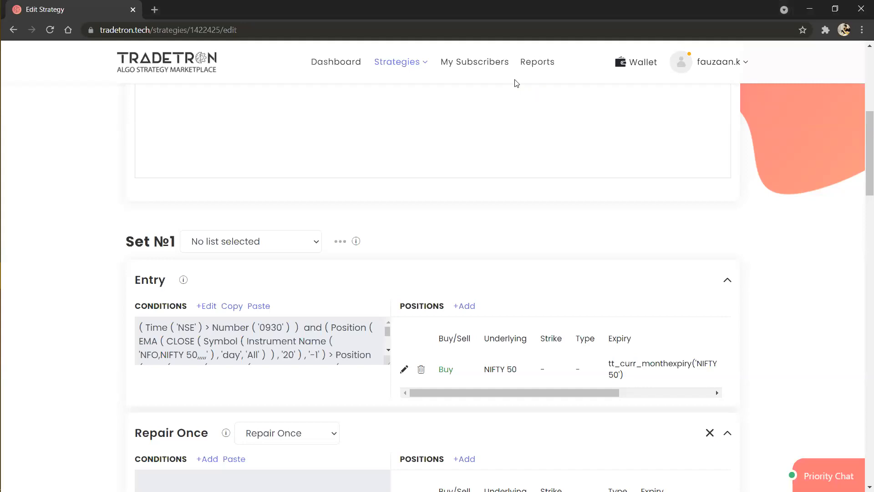